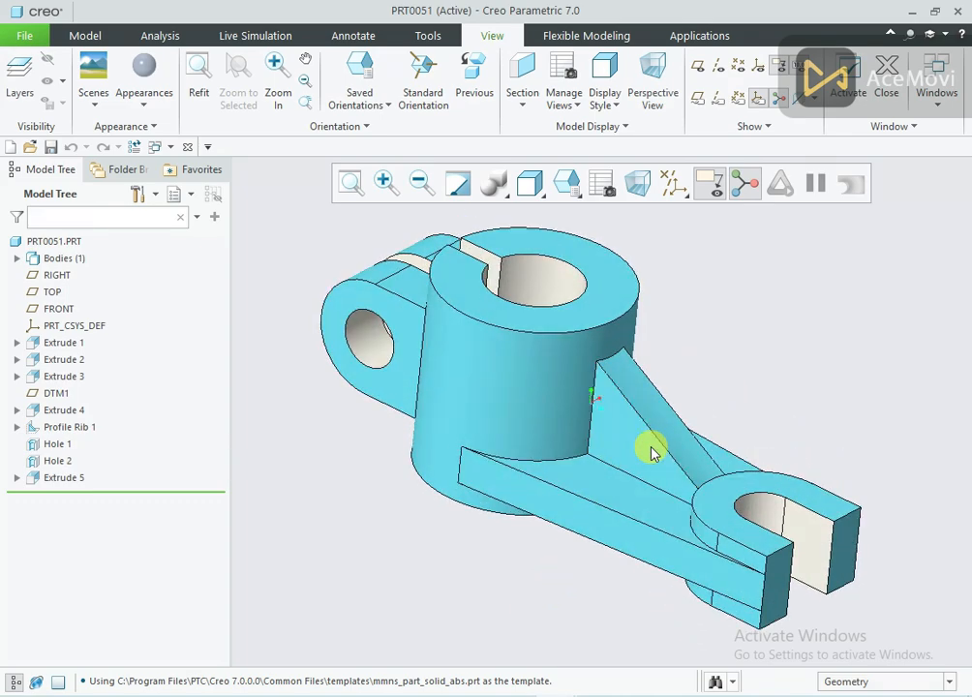
Check the reference drawing 41.png, switch to the empty part PRT0052, and show its datum planes.
key(alt+Tab)
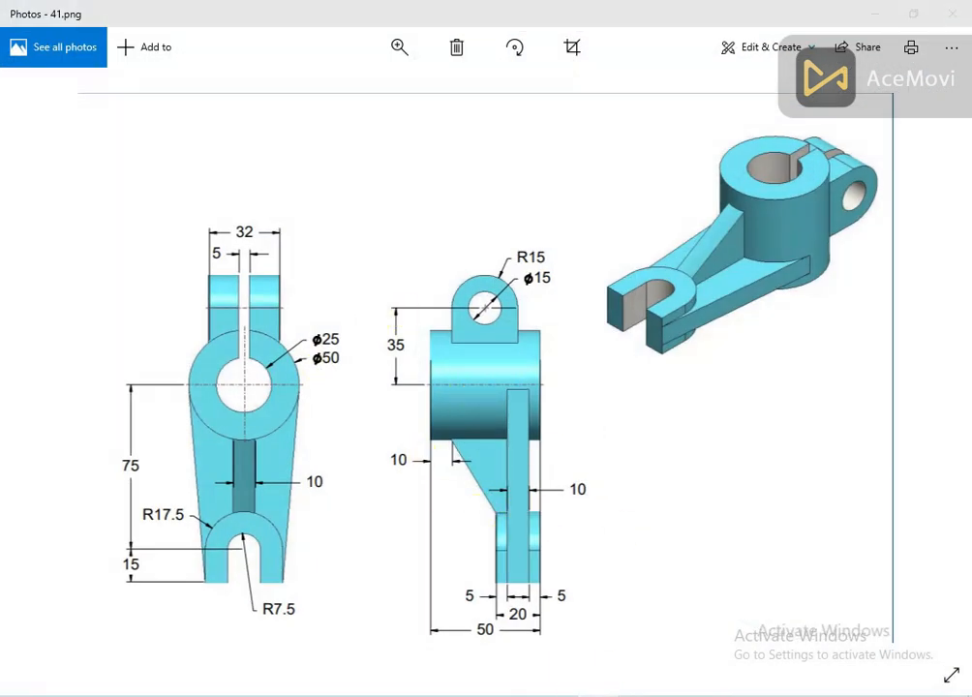
key(alt+Tab)
click(931, 95)
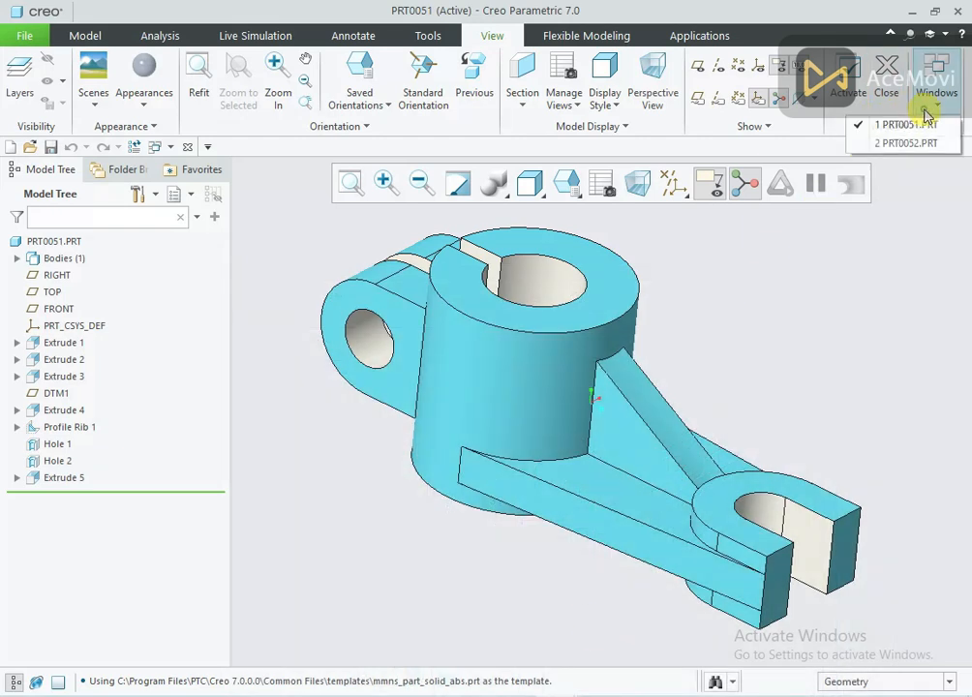
click(920, 142)
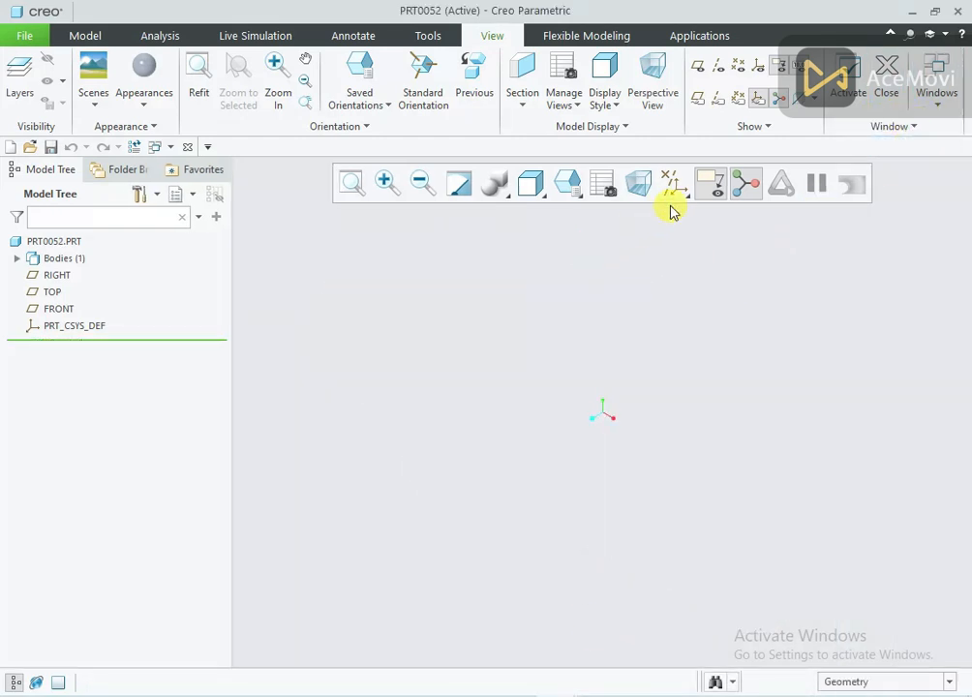
click(675, 186)
click(689, 285)
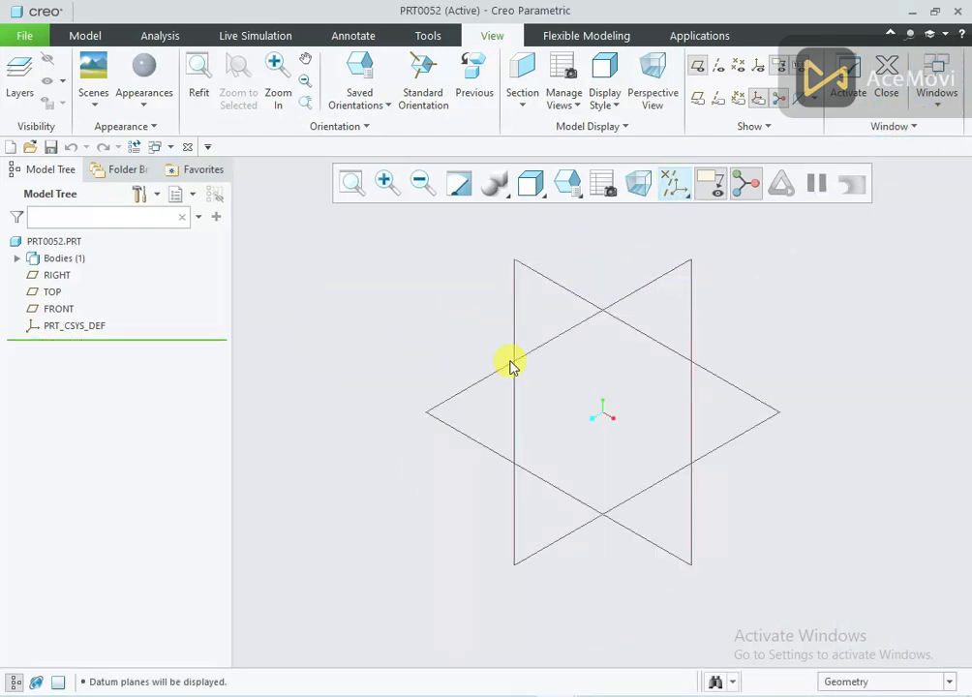
Consult the reference drawing, and start an extrude sketch on the TOP plane, viewed face-on.
key(alt+Tab)
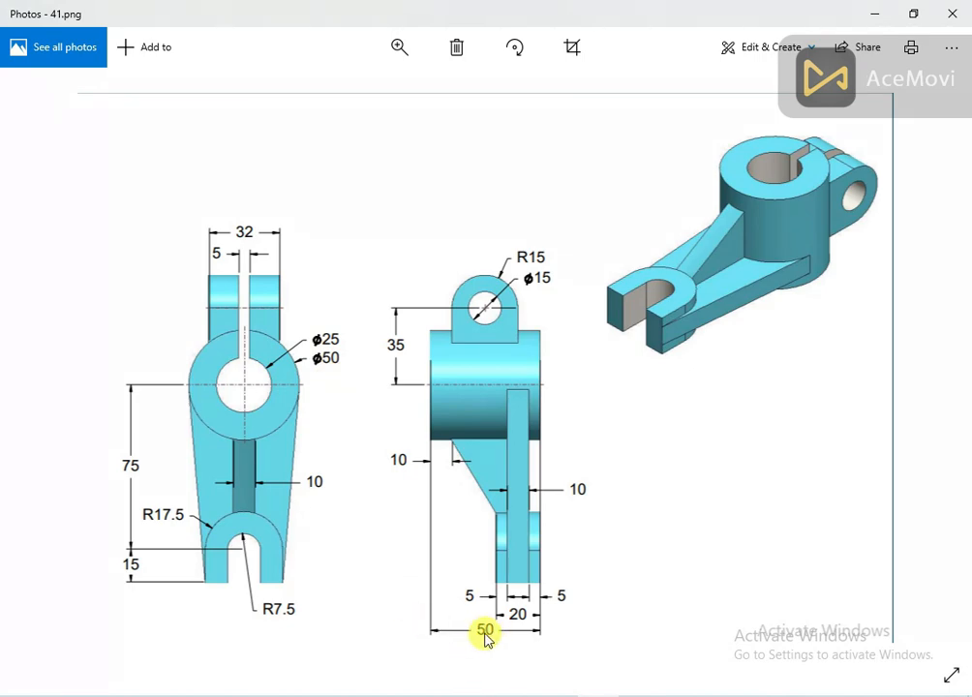
click(586, 694)
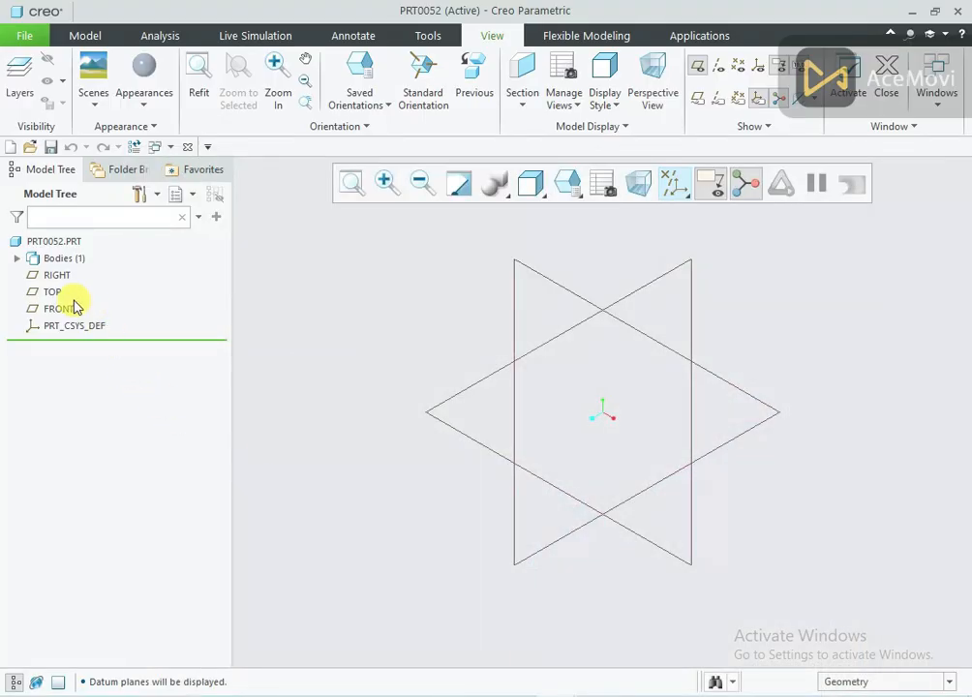
click(55, 293)
click(86, 214)
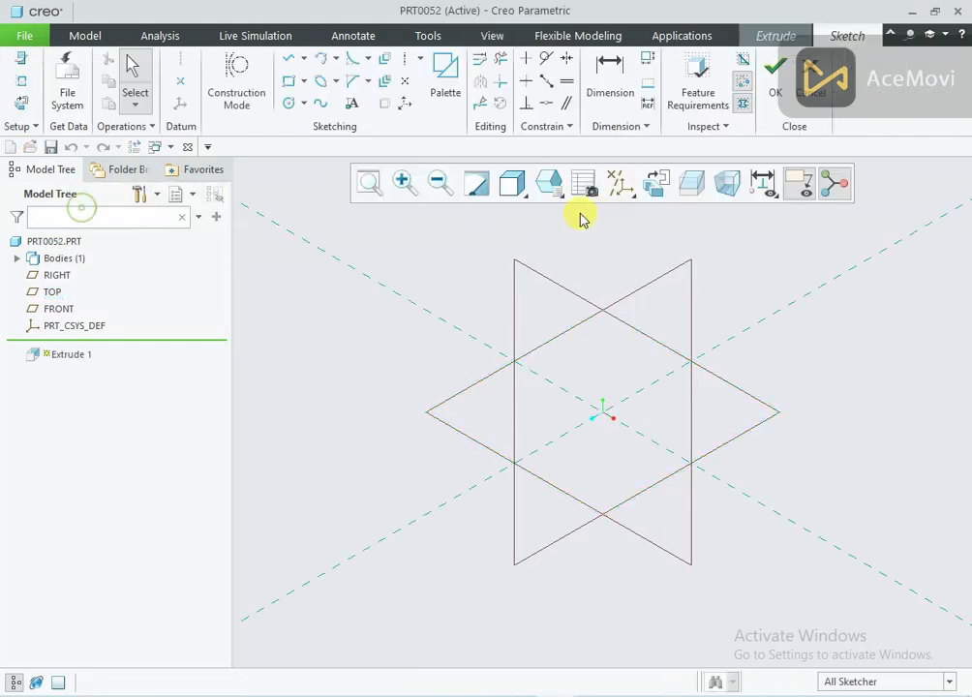
click(654, 190)
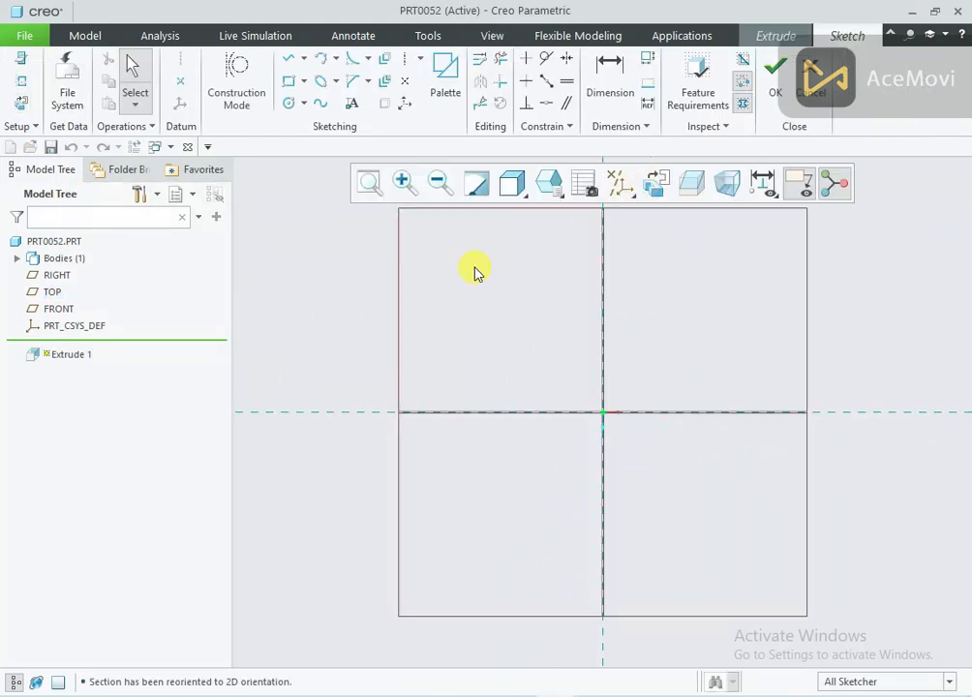
Sketch a circle centred on the origin and set its diameter to 50 mm.
right_click(475, 268)
click(560, 300)
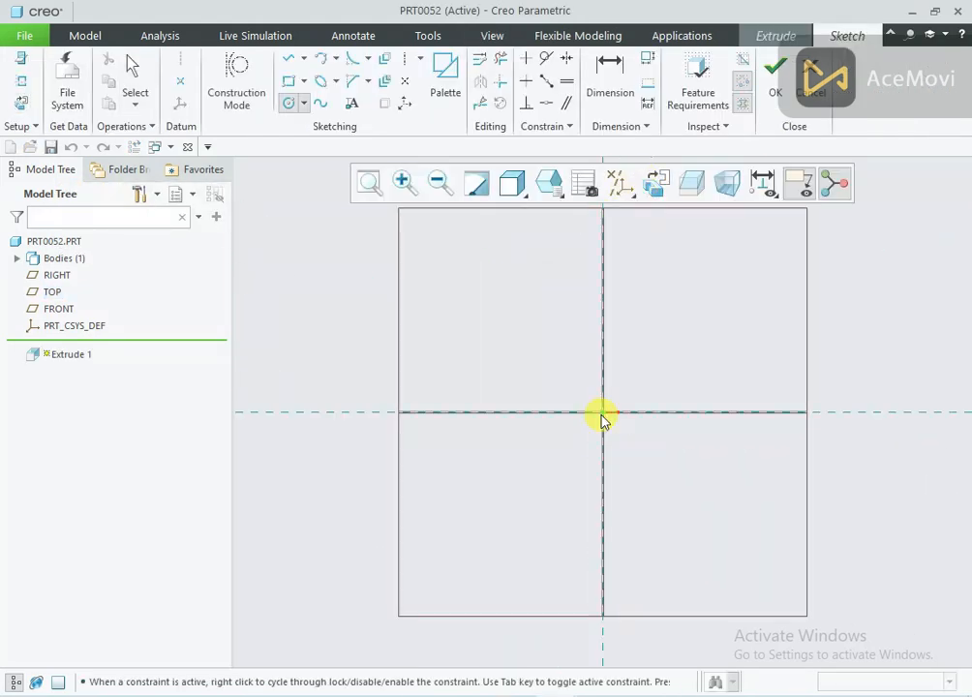
click(602, 412)
middle_click(659, 319)
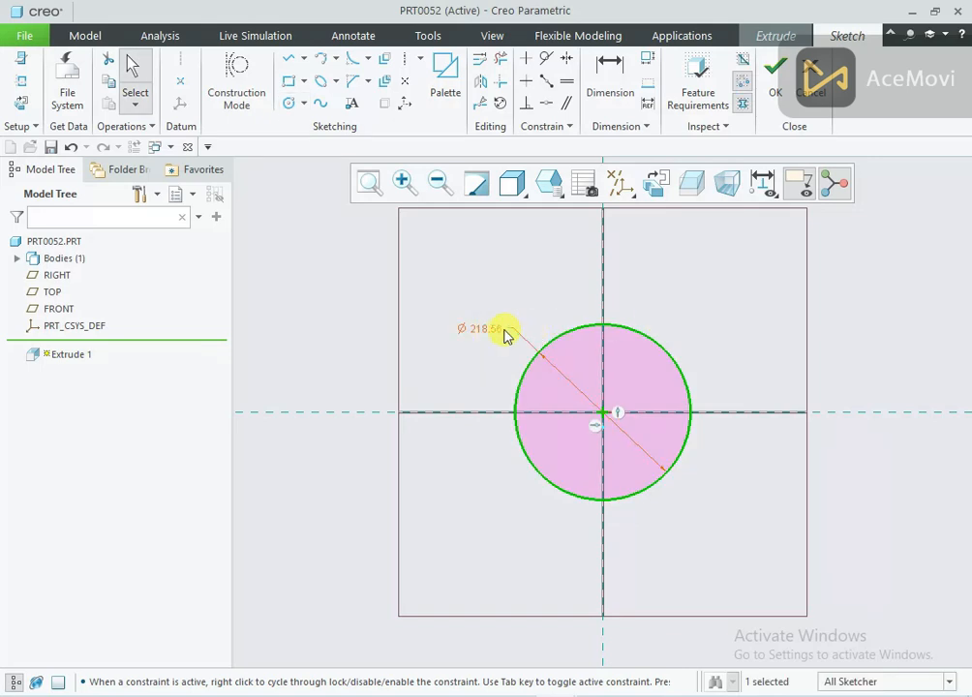
double_click(490, 331)
text(50)
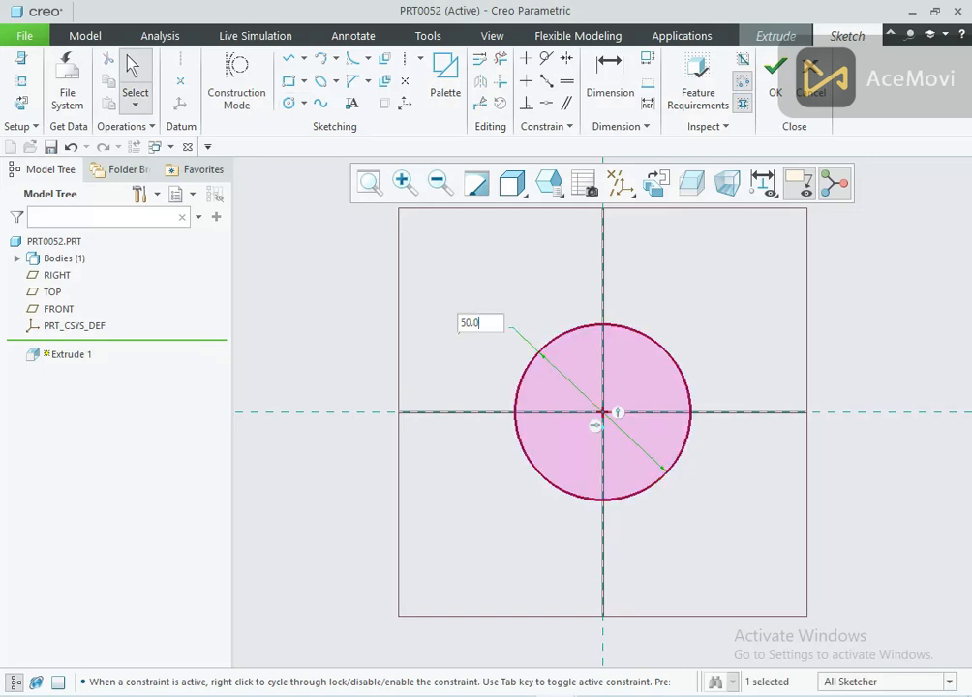
text(.0)
key(Return)
Finish the circle sketch and extrude it 50 mm symmetrically about the sketch plane.
click(374, 183)
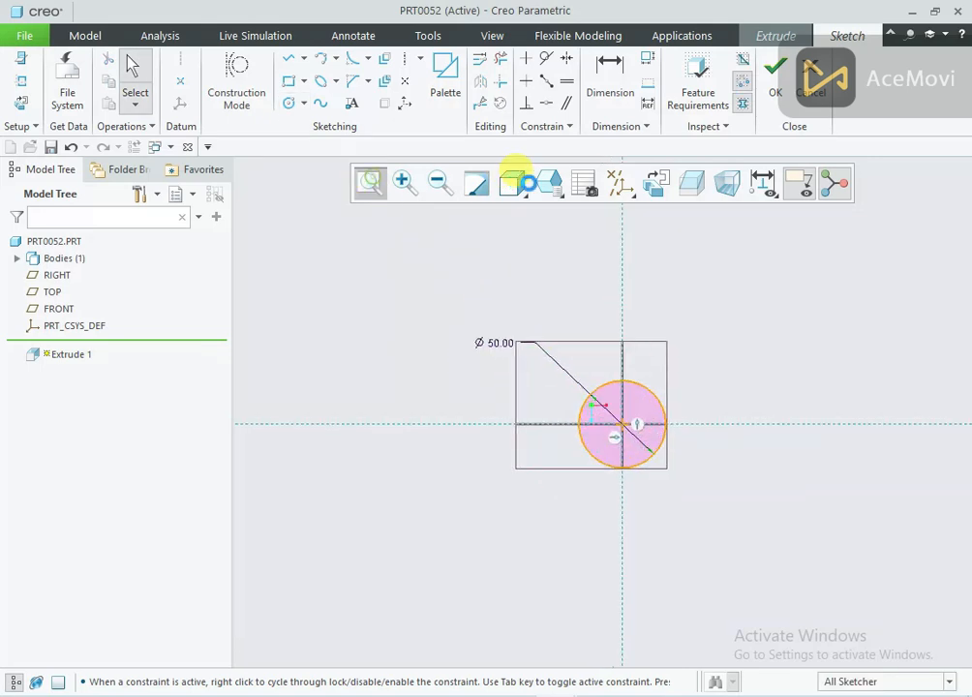
mouse_move(374, 217)
mouse_down()
mouse_move(376, 235)
mouse_move(548, 377)
mouse_up()
scroll(460, 376, down, 2)
scroll(675, 481, up, 2)
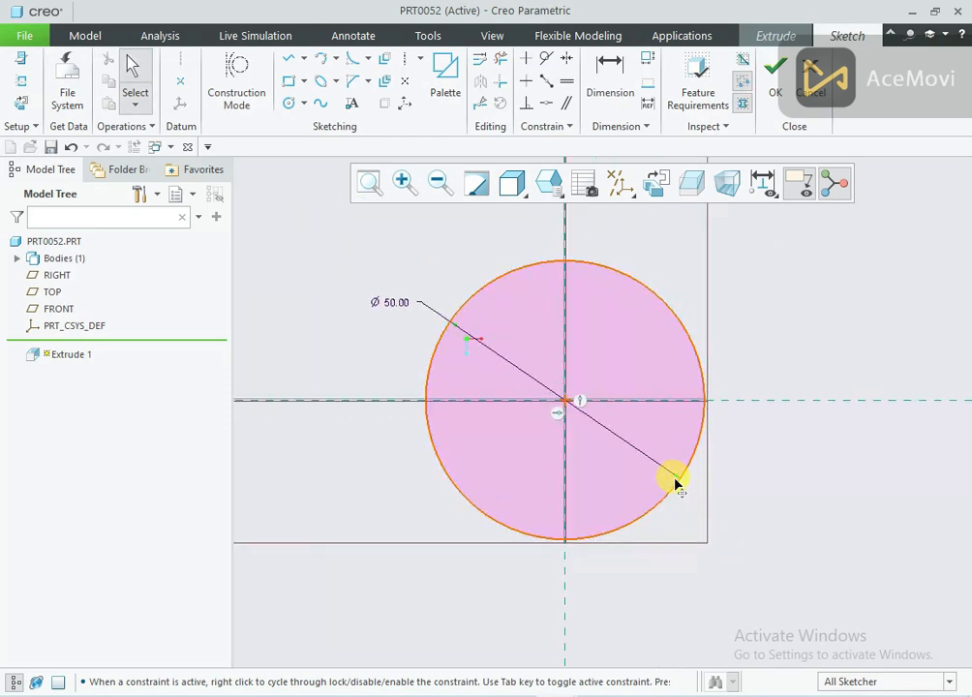
click(773, 92)
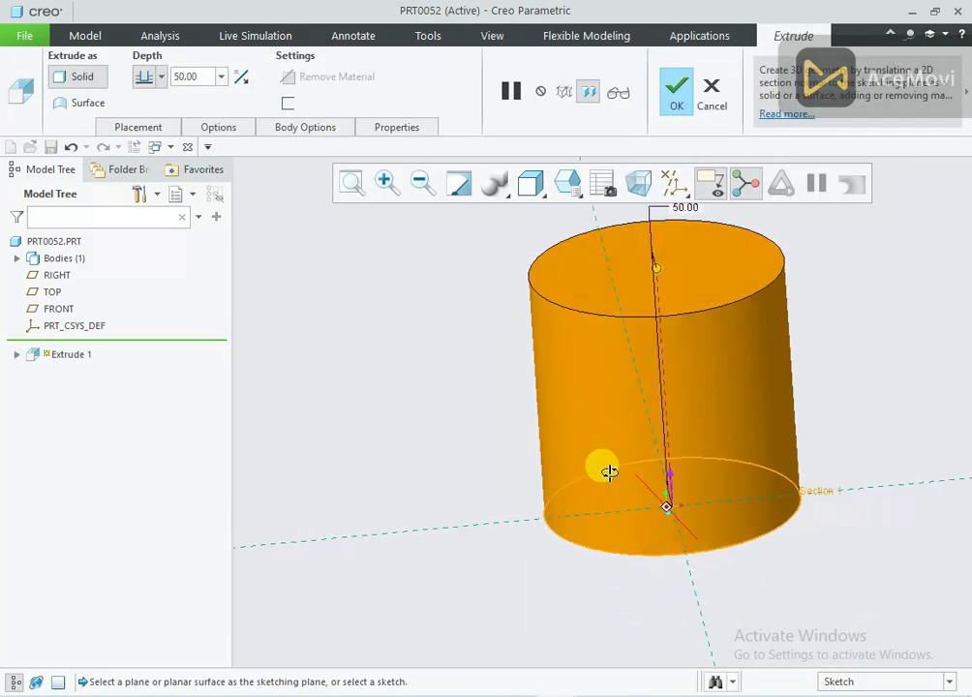
scroll(778, 472, down, 1)
scroll(579, 501, up, 1)
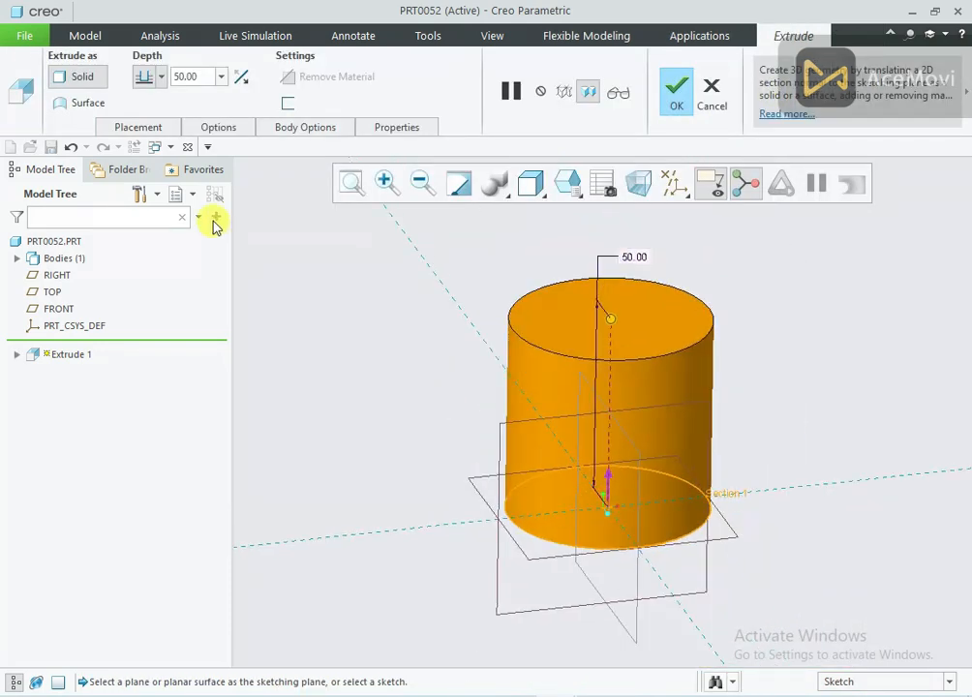
click(161, 78)
click(146, 116)
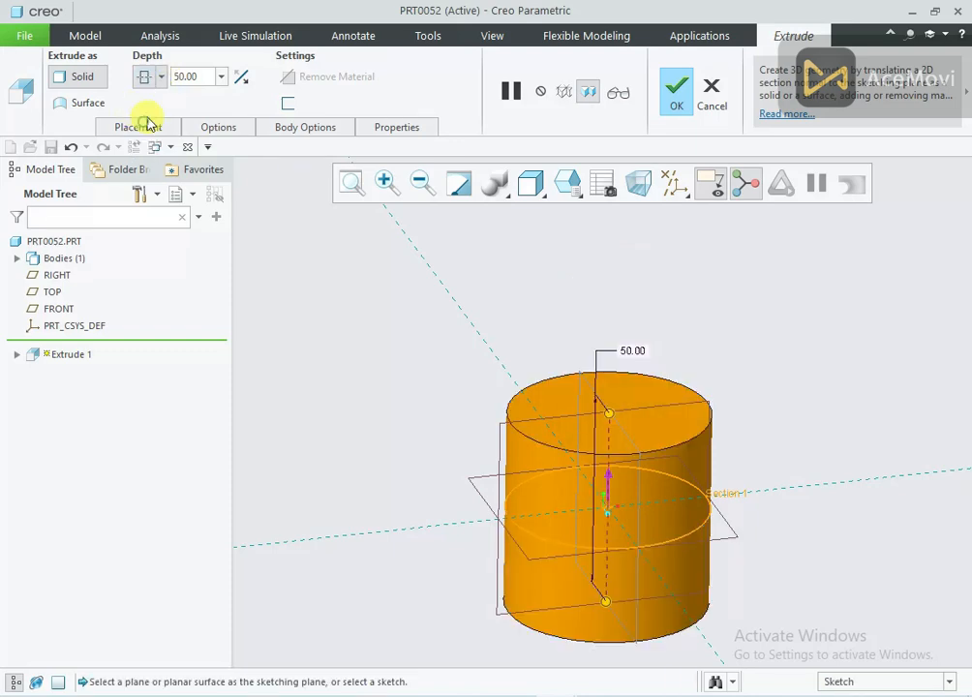
text(50)
key(Return)
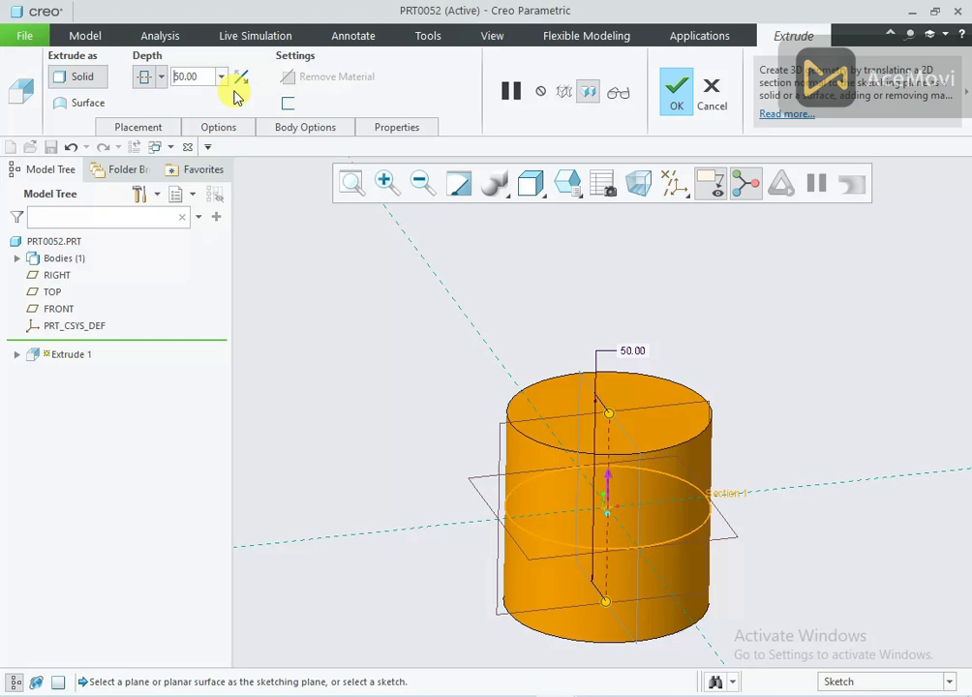
click(677, 97)
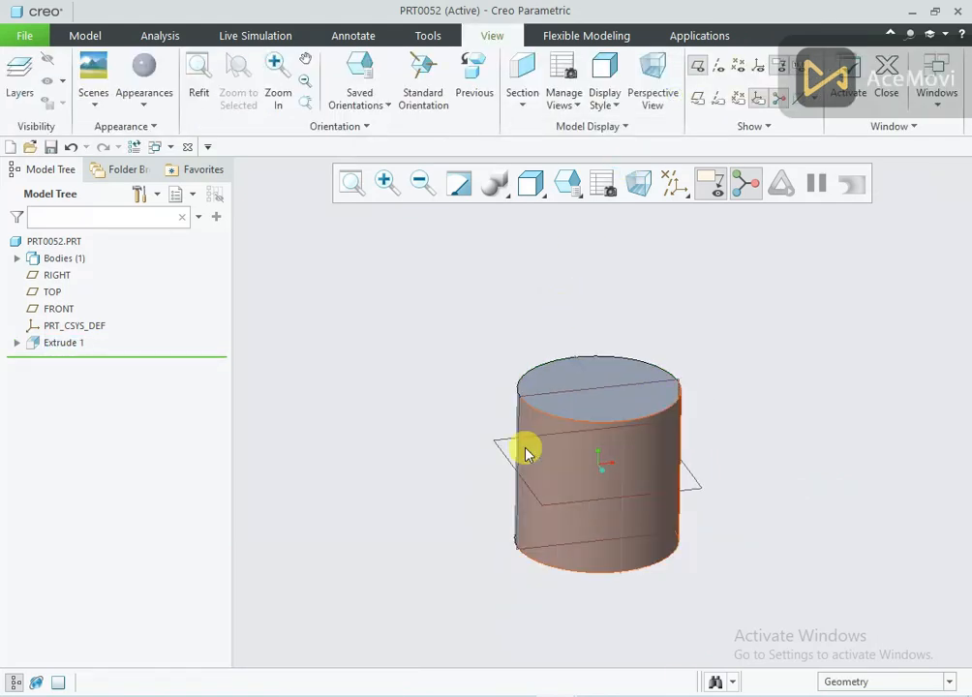
Hide the datum planes.
click(682, 199)
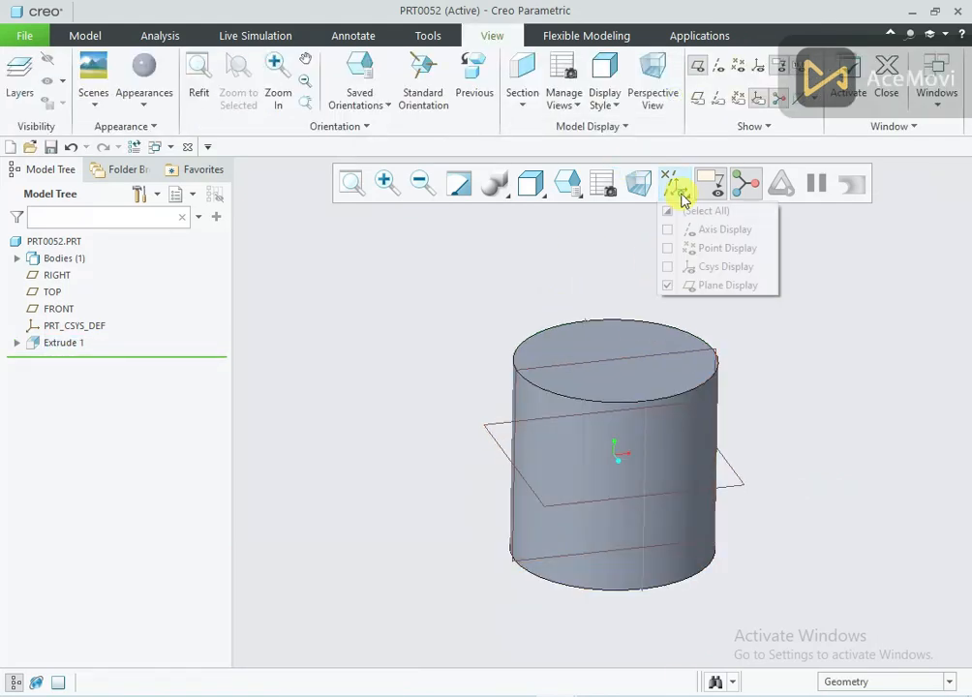
click(690, 280)
click(582, 278)
mouse_move(582, 278)
middle_down()
mouse_move(593, 278)
mouse_move(580, 281)
middle_up()
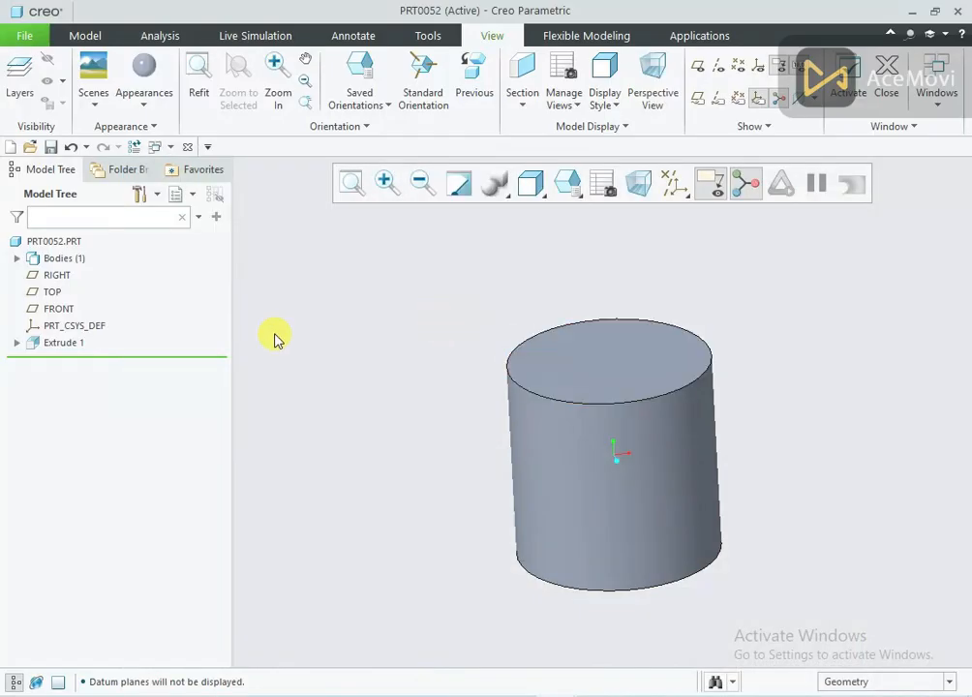
Start an extrude sketch on the RIGHT plane, showing the datum planes for the selection and hiding them again.
click(675, 183)
click(694, 286)
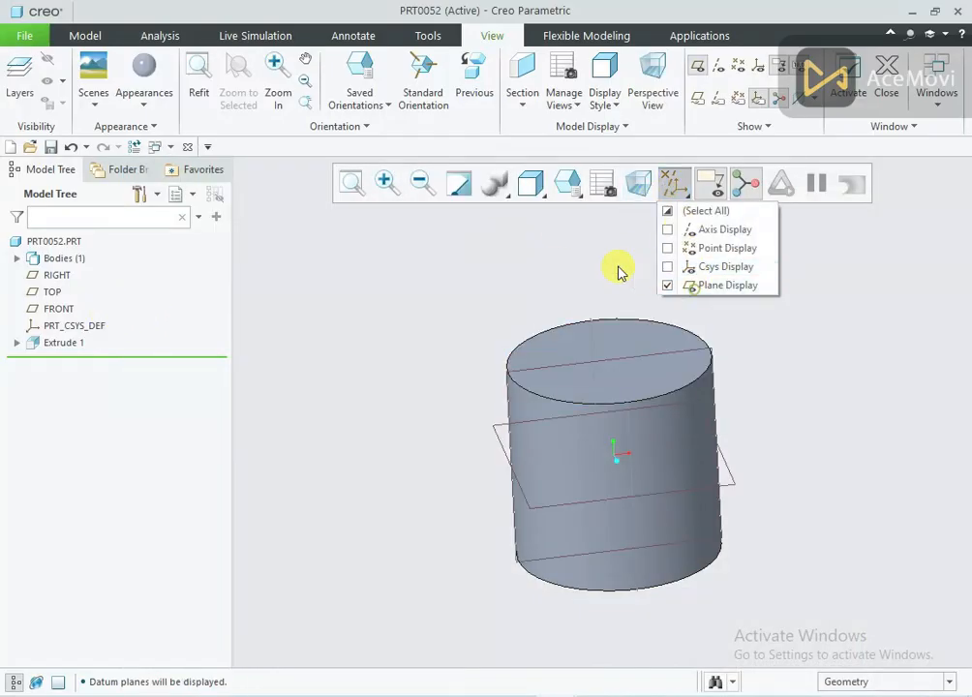
click(616, 364)
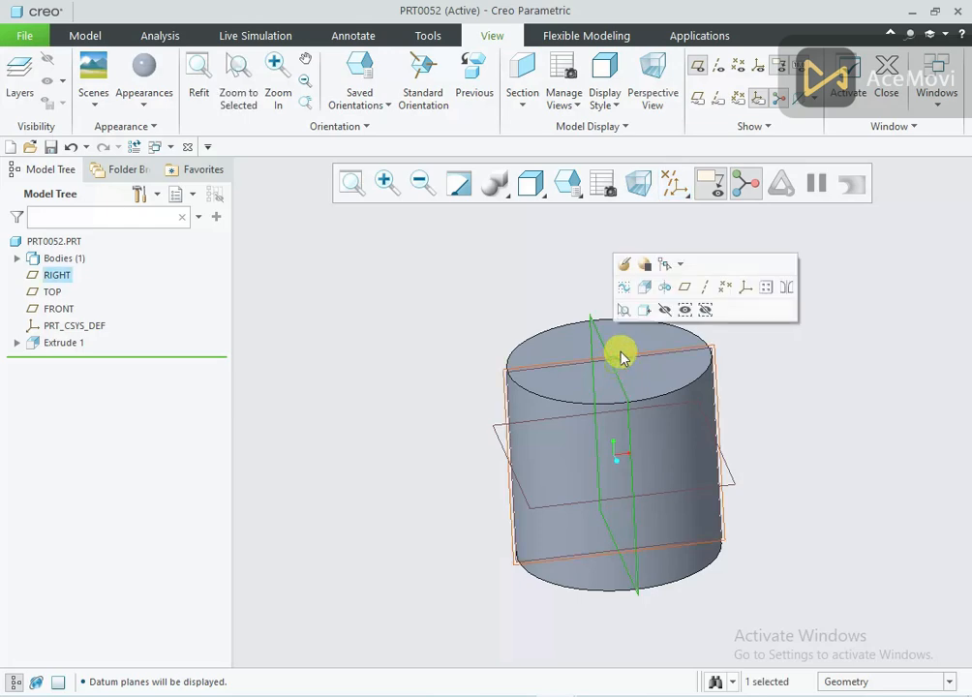
click(645, 288)
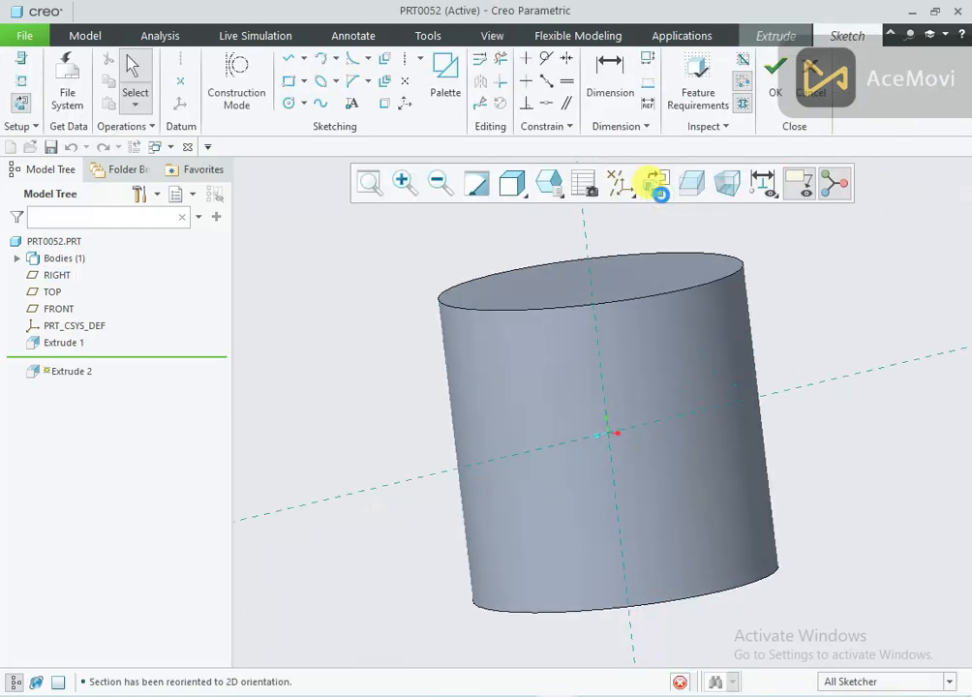
click(620, 183)
click(632, 285)
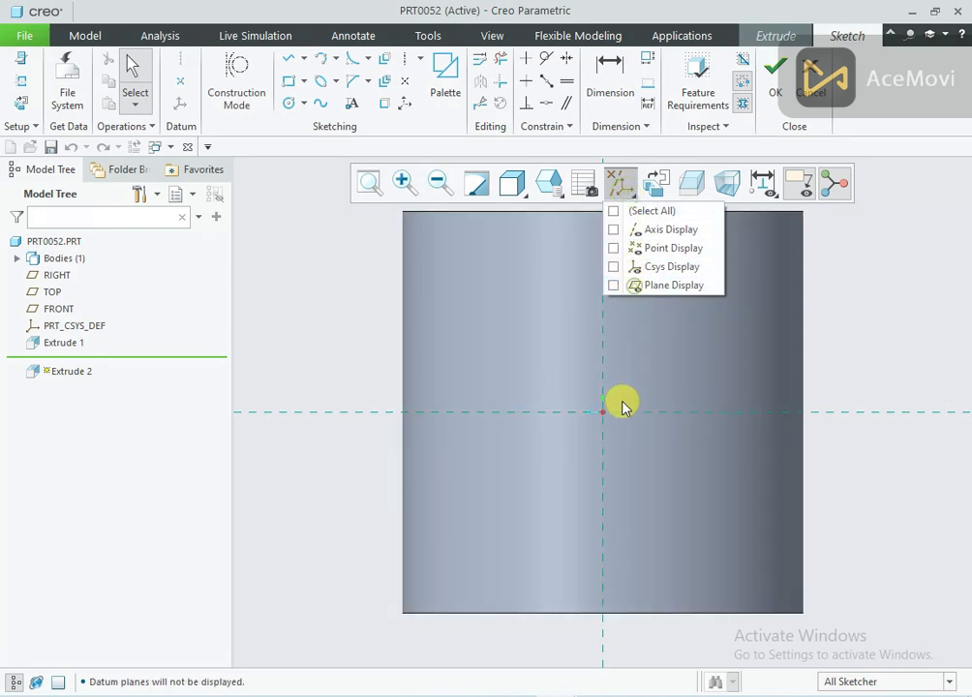
Sketch a circle about 34 mm in diameter on the horizontal reference, centred about 53 mm left of the cylinder's axis.
scroll(626, 405, down, 3)
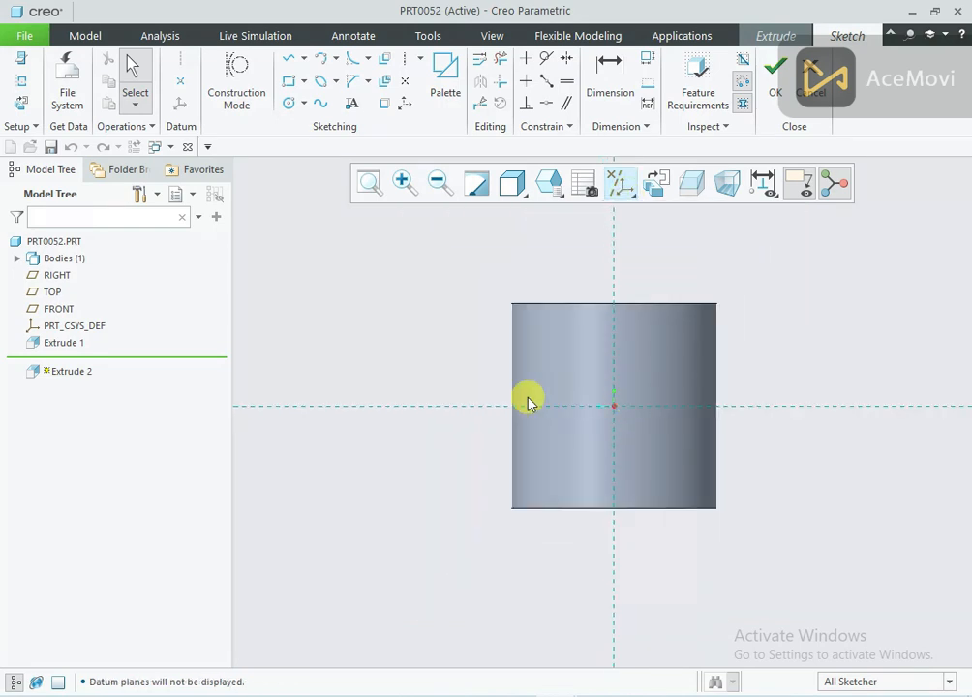
right_click(380, 330)
click(462, 352)
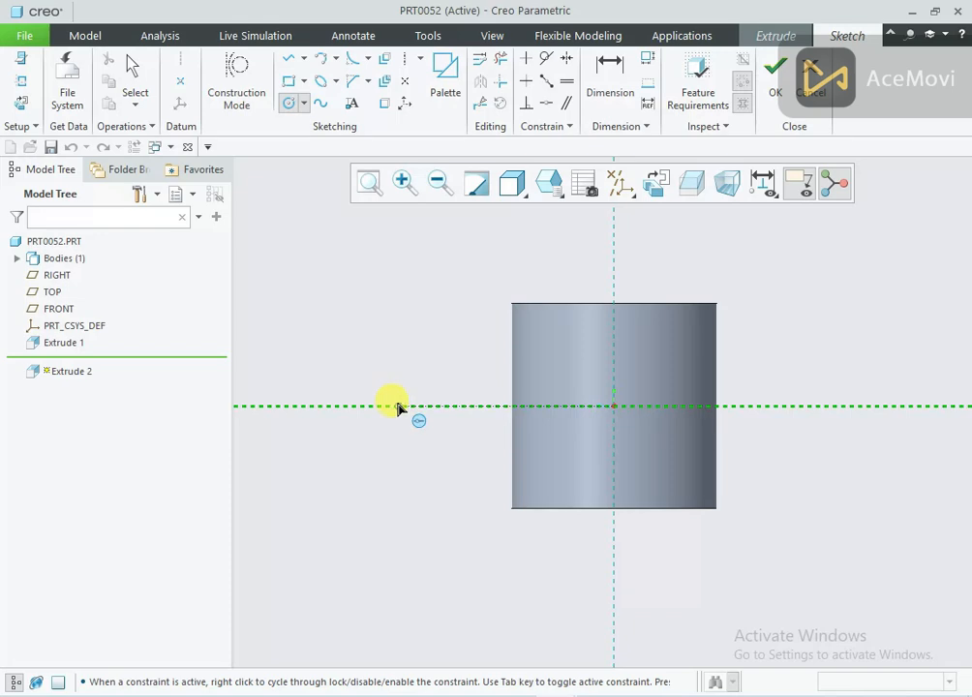
click(397, 405)
click(432, 344)
middle_click(450, 310)
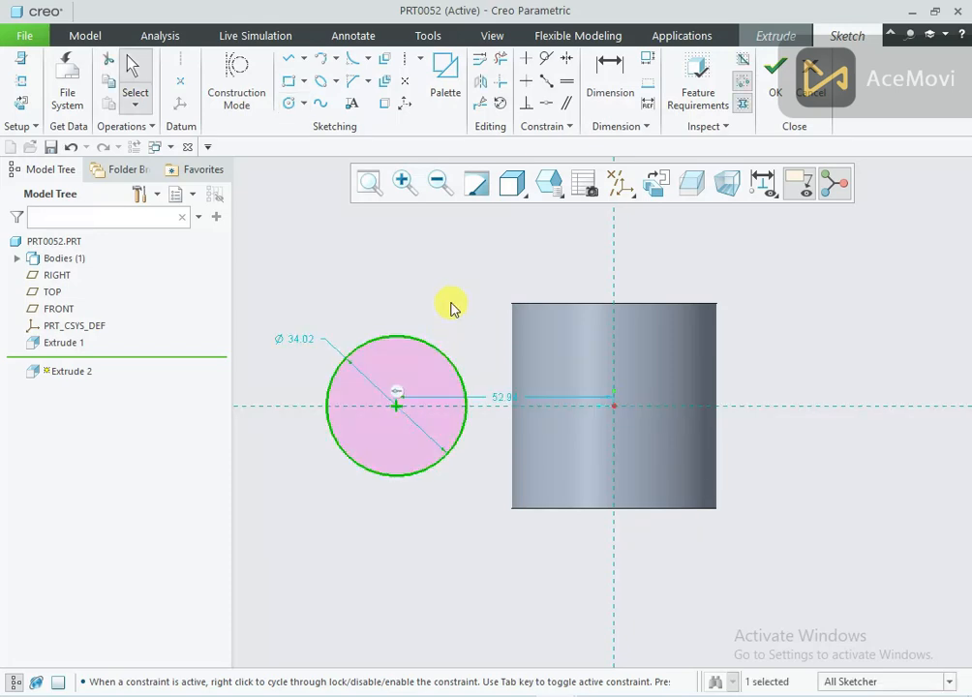
Draw lines from the circle's top and bottom to the cylinder's axis, joined by a vertical line about 36 mm long on the axis.
right_click(444, 295)
click(424, 321)
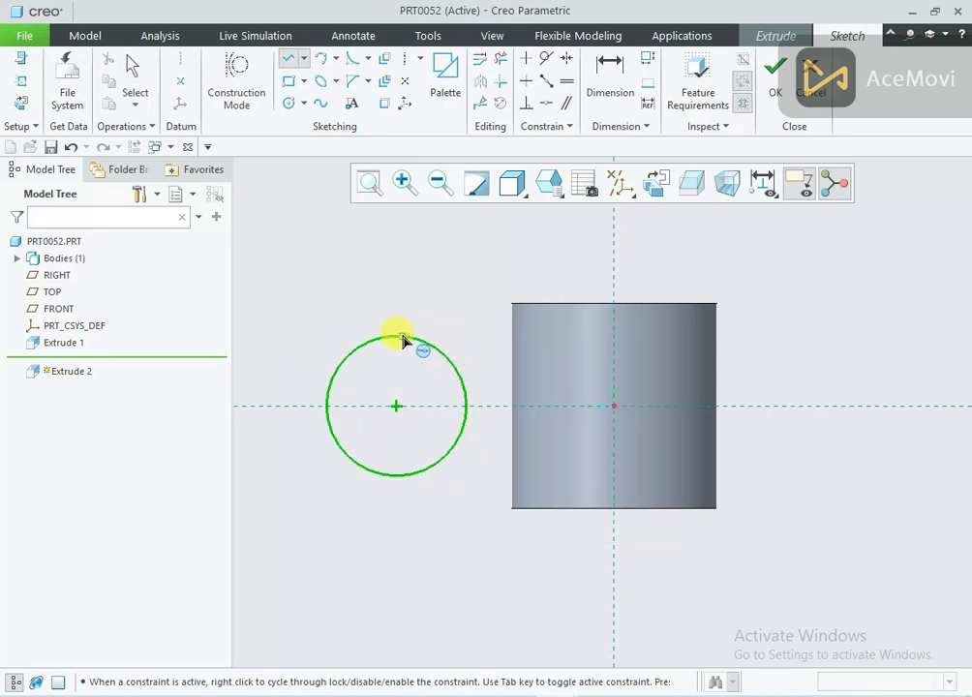
click(400, 338)
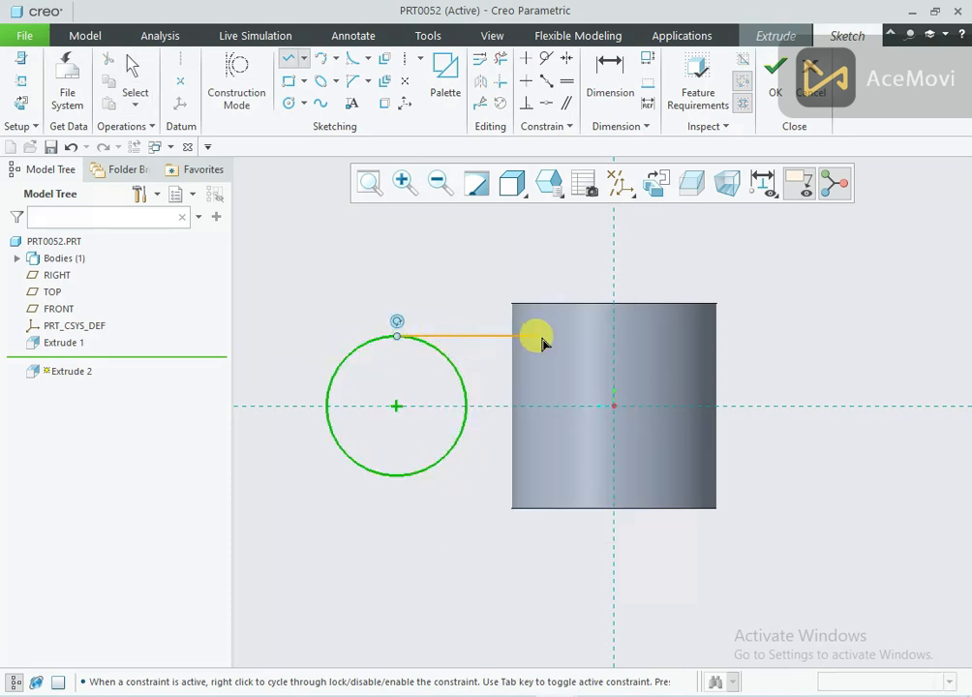
click(613, 336)
click(616, 483)
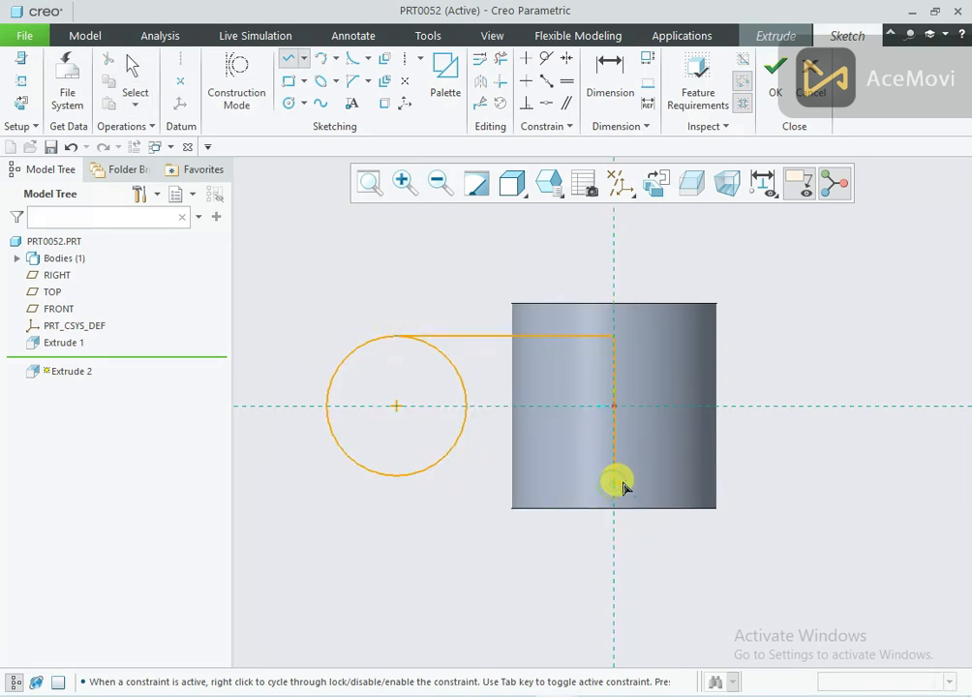
middle_click(618, 484)
click(407, 480)
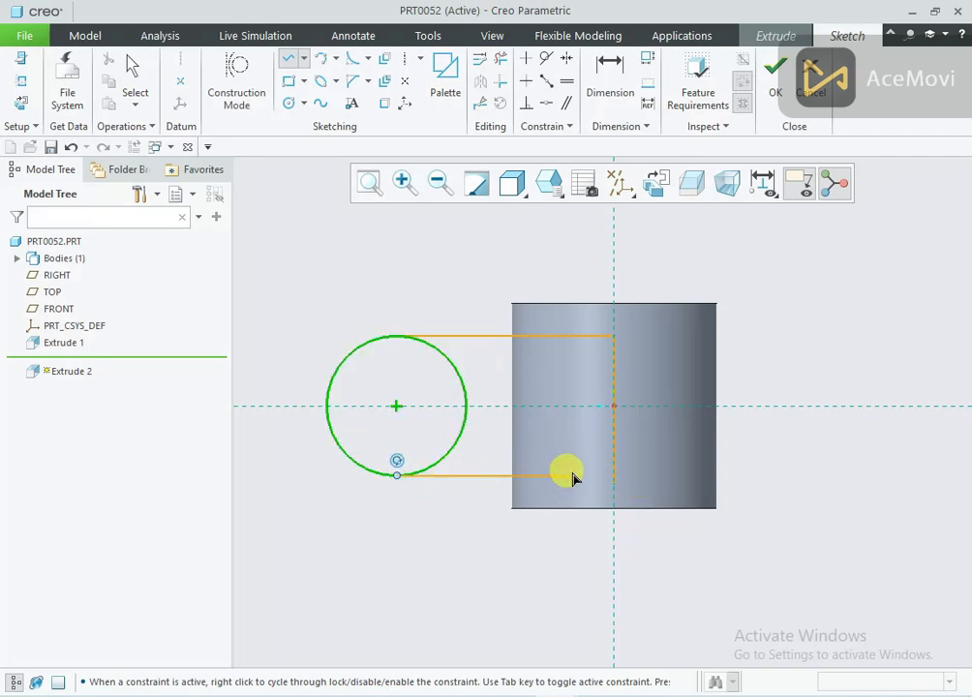
click(616, 482)
middle_click(600, 469)
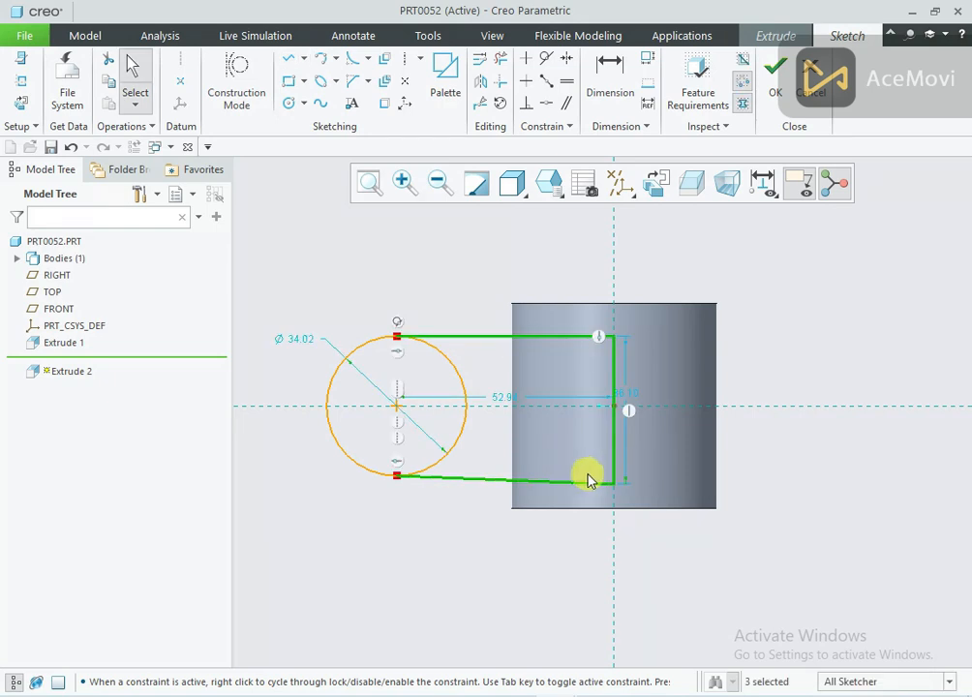
Apply a horizontal constraint to the slanted lower line of the lug profile.
click(522, 234)
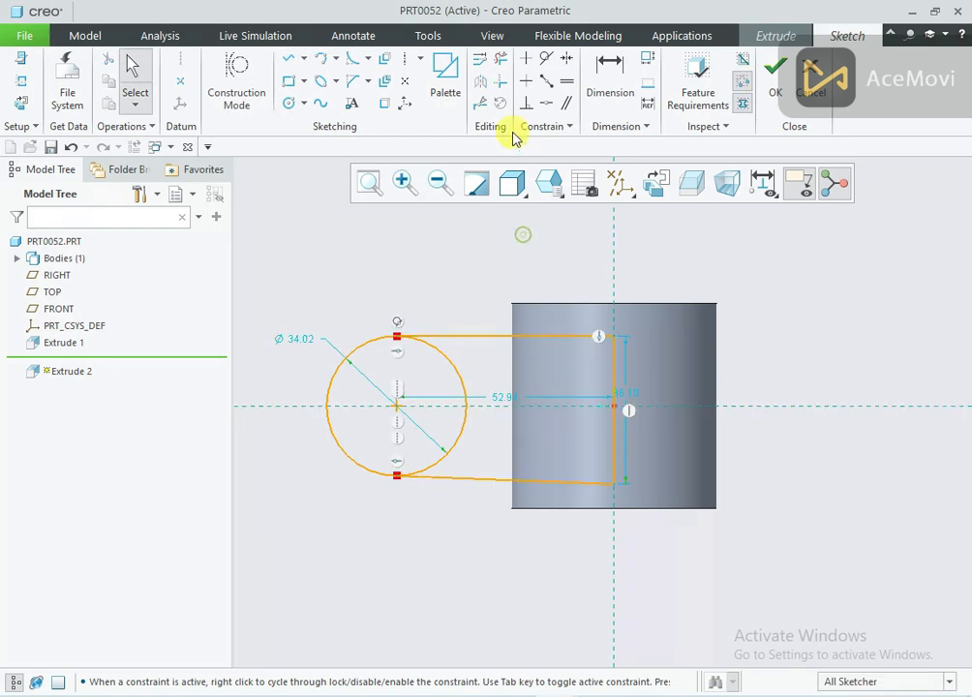
click(525, 83)
click(541, 481)
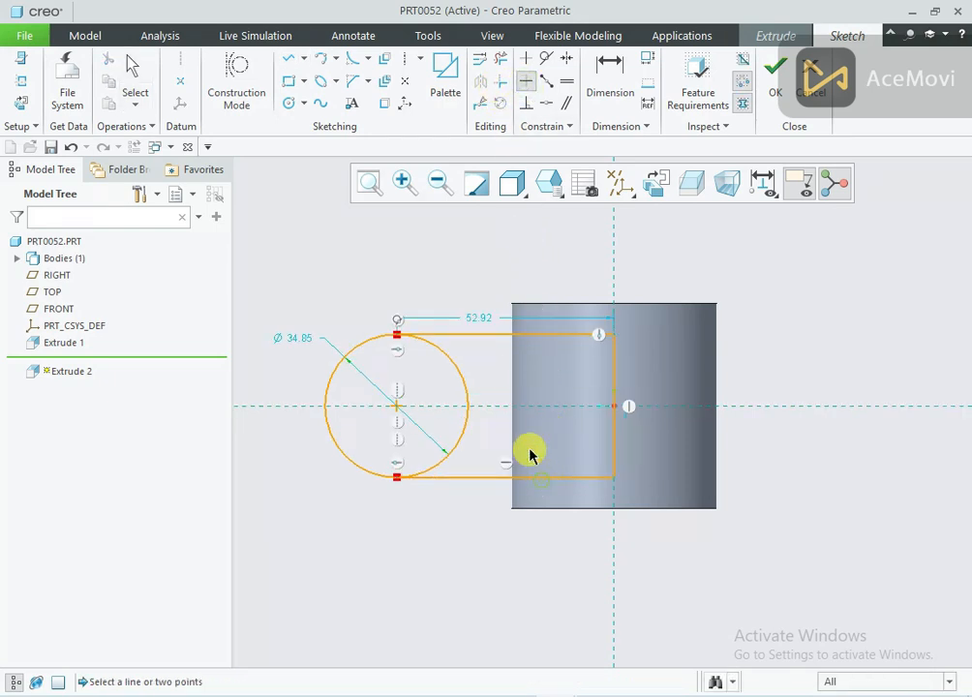
middle_click(481, 279)
Set the horizontal distance from the lug's circle centre to the cylinder's axis to 35 mm.
drag(481, 324, 490, 282)
double_click(489, 279)
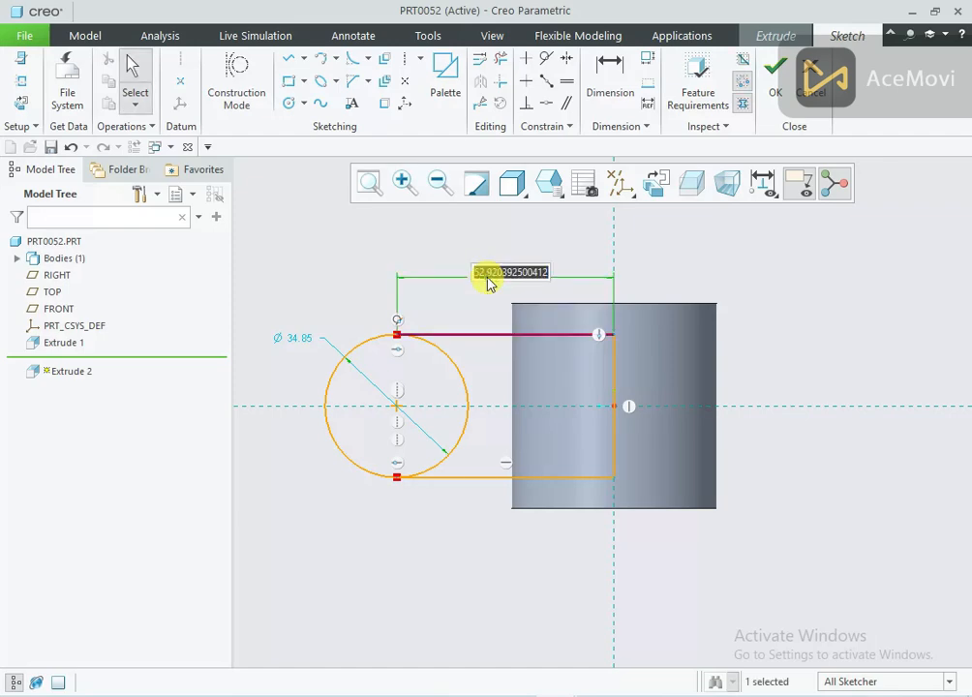
text(35)
key(Return)
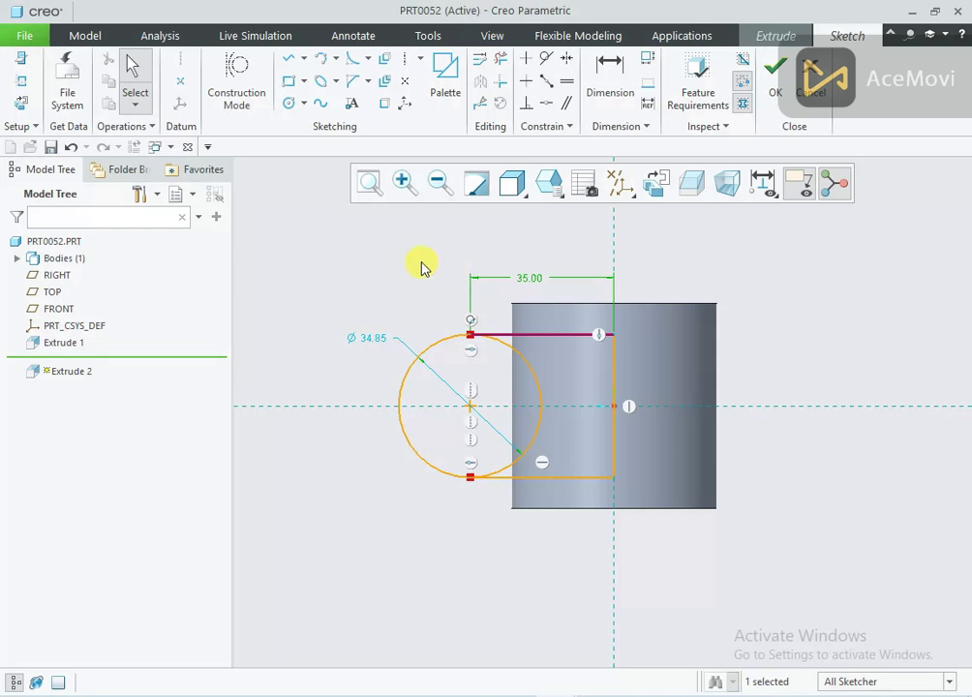
Convert the lug circle's diameter dimension to a radius and set it to 15 mm.
click(412, 260)
click(373, 339)
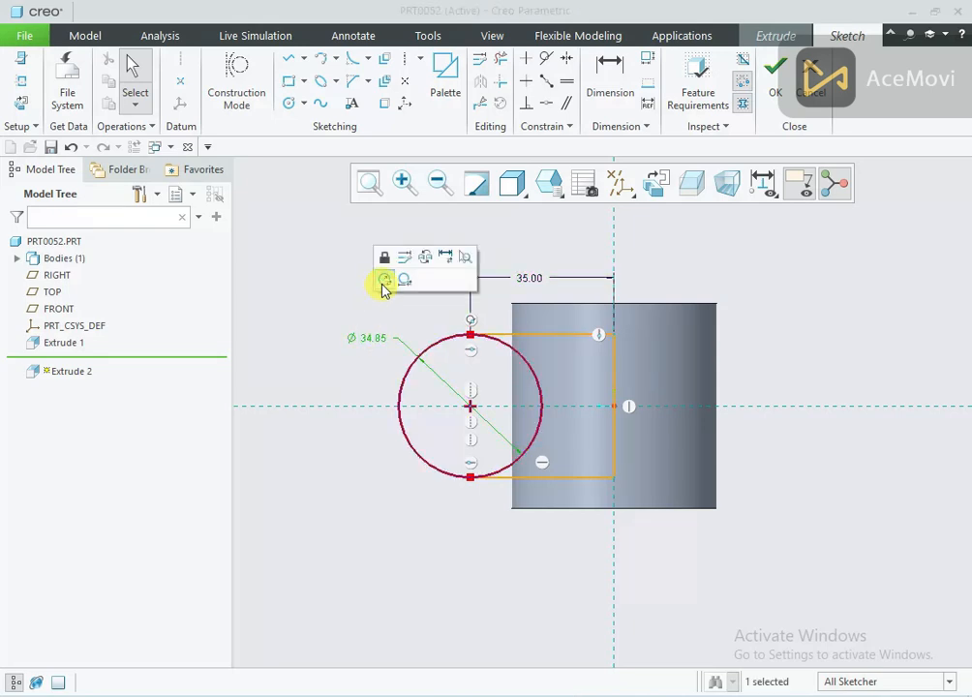
click(383, 280)
text(15)
key(Return)
click(381, 283)
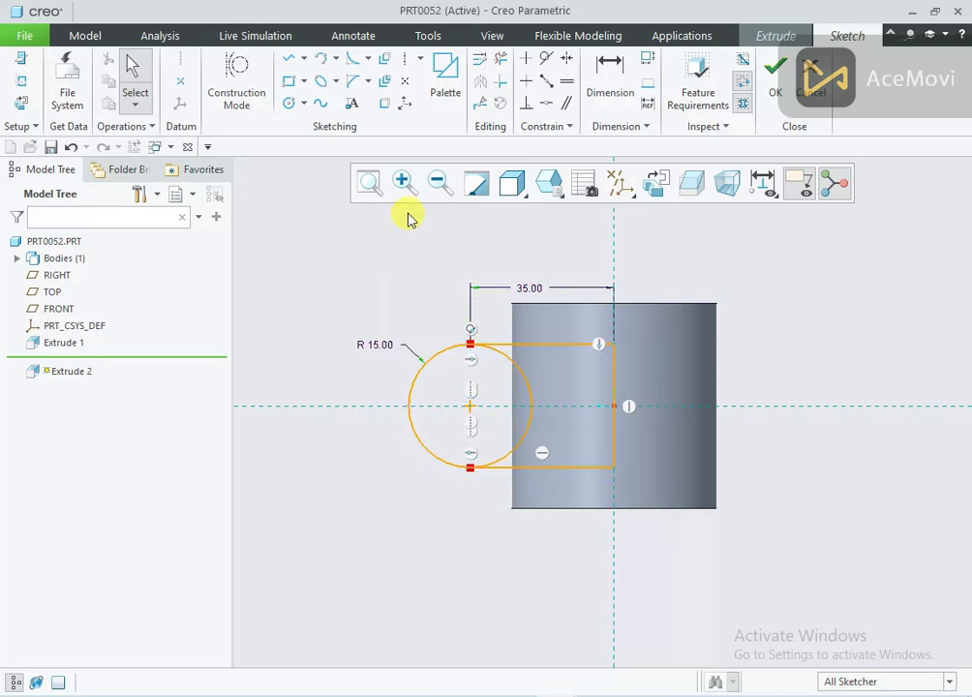
Trim away the half of the circle inside the lug profile, leaving a closed outline with a rounded outer end.
click(499, 60)
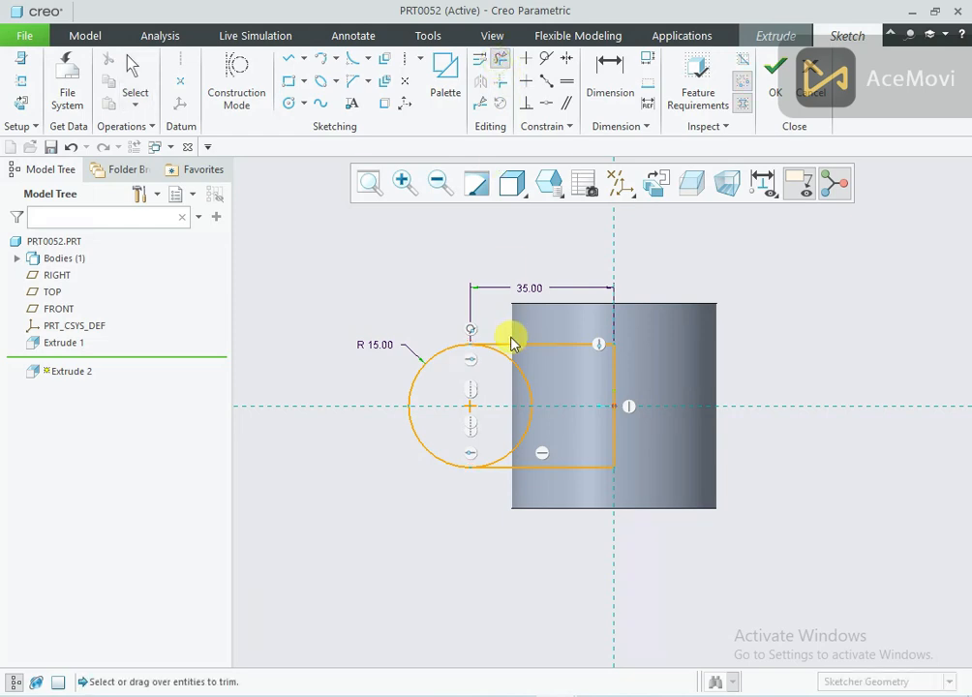
click(529, 438)
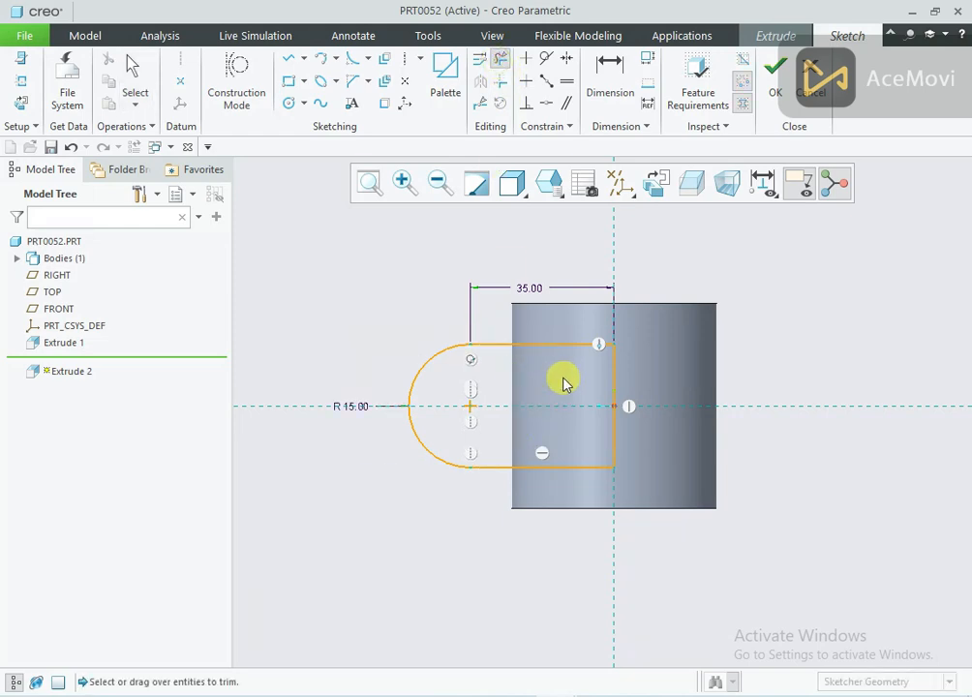
mouse_move(564, 384)
middle_down()
mouse_move(533, 406)
mouse_move(556, 411)
middle_up()
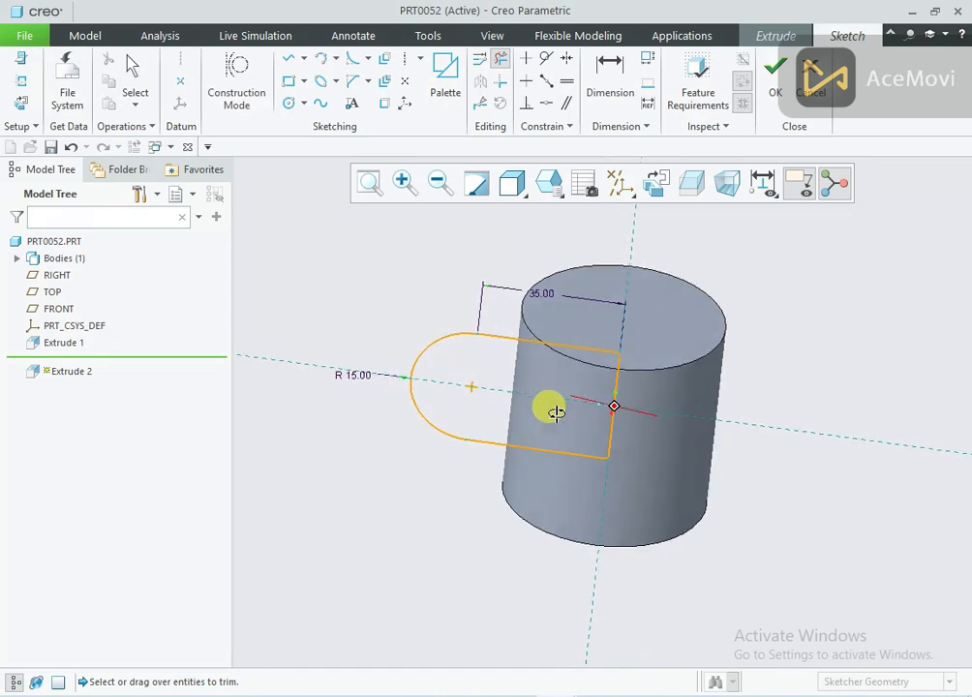
Place a datum point at the centre of the lug's arc and finish the sketch.
click(183, 85)
click(470, 388)
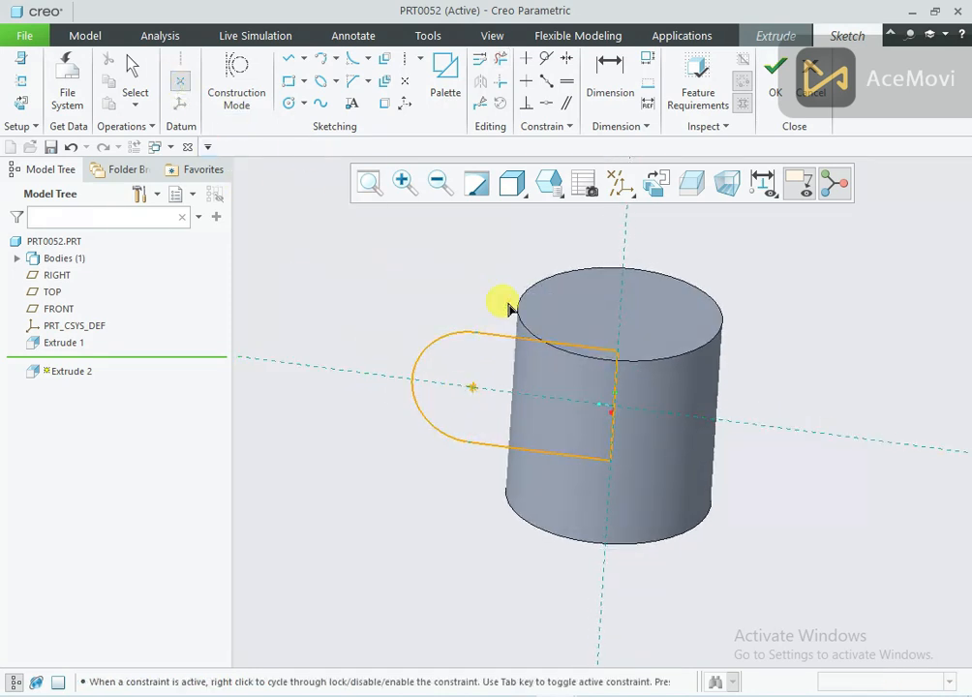
middle_click(508, 308)
click(773, 81)
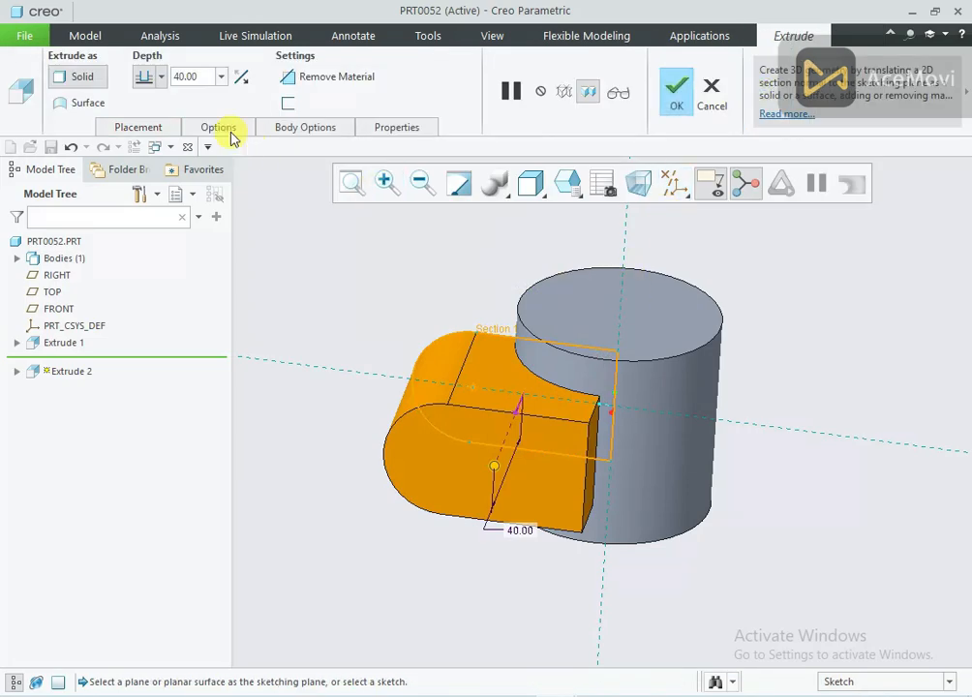
Extrude the lug profile symmetrically about the sketch plane to a total depth of 32 mm.
click(161, 76)
click(146, 124)
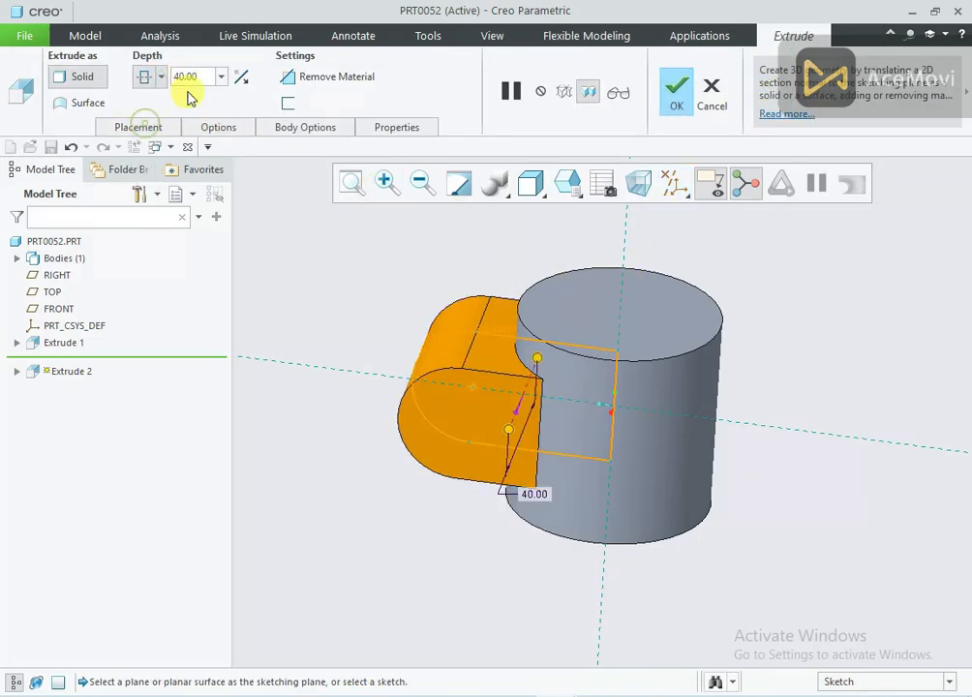
text(32)
key(Return)
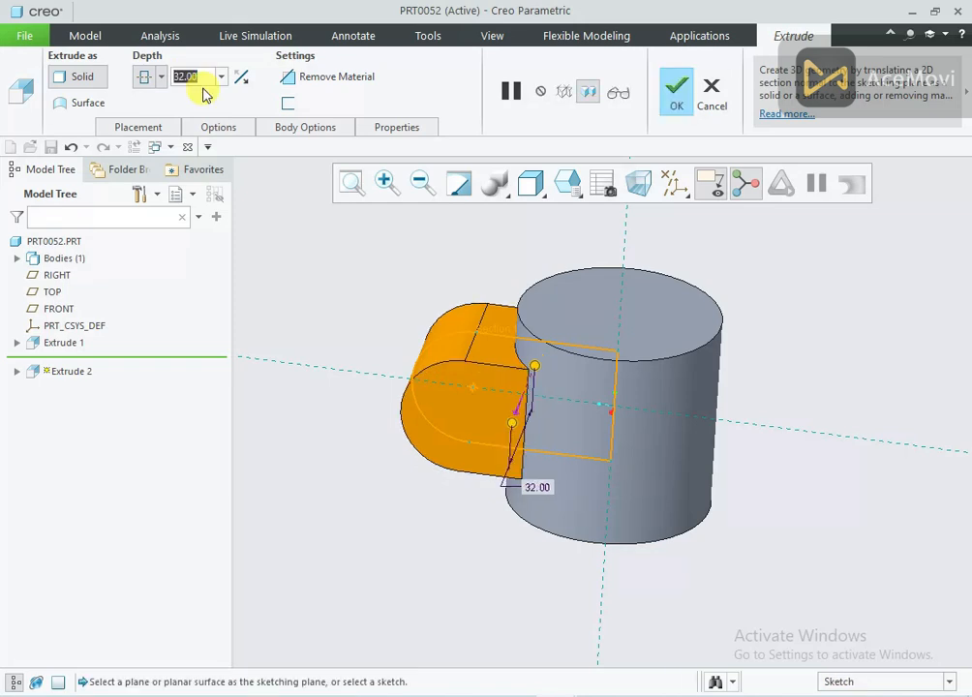
click(678, 113)
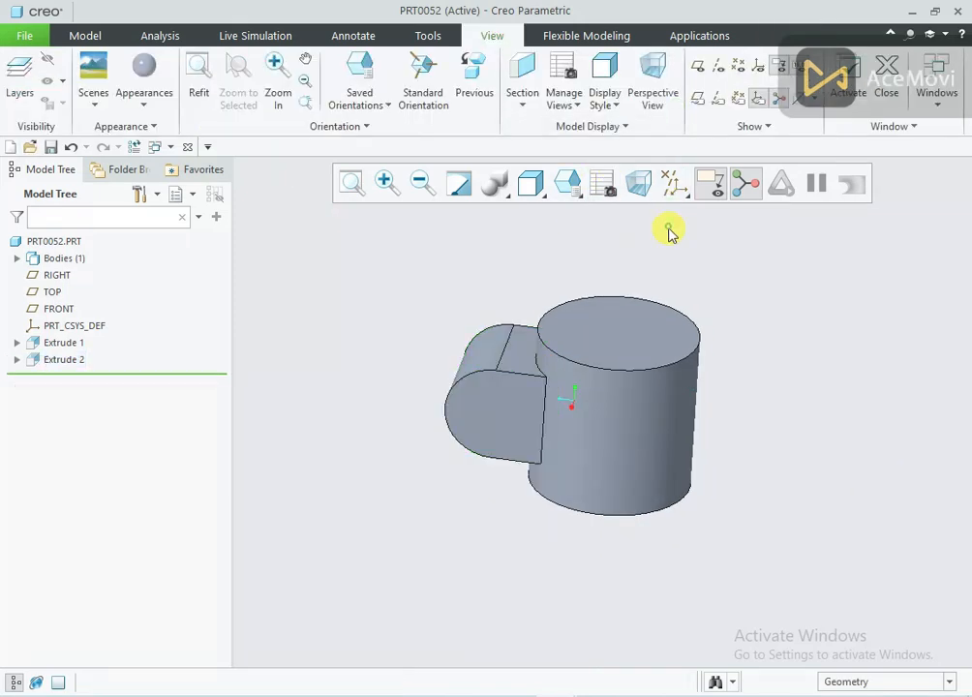
Apply the reddish-brown appearance from My Appearances to the whole part, using the Part selection filter.
middle_drag(670, 232, 647, 316)
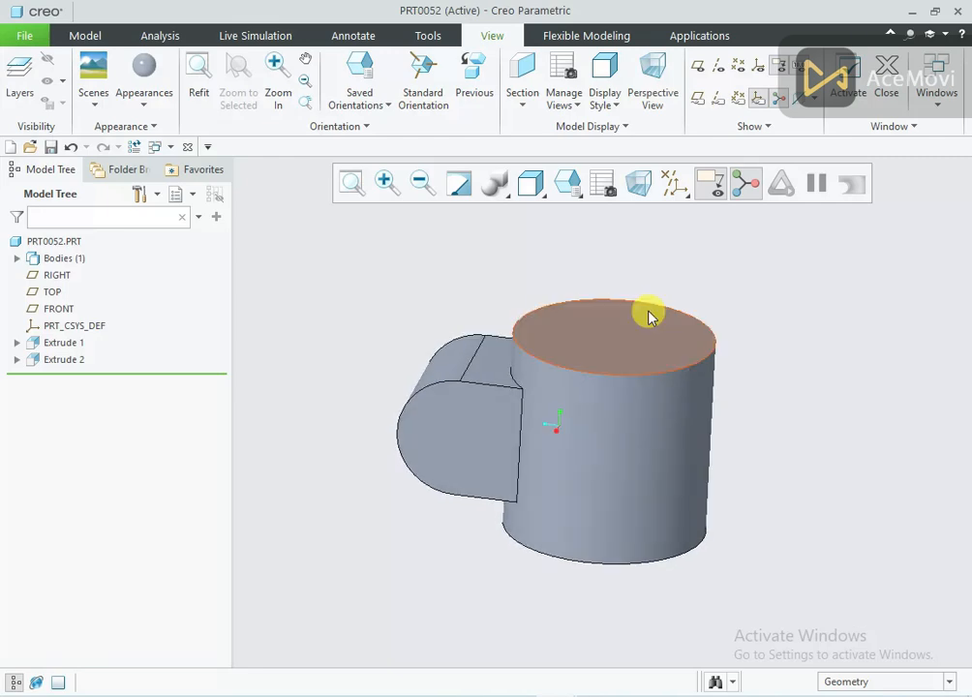
click(143, 104)
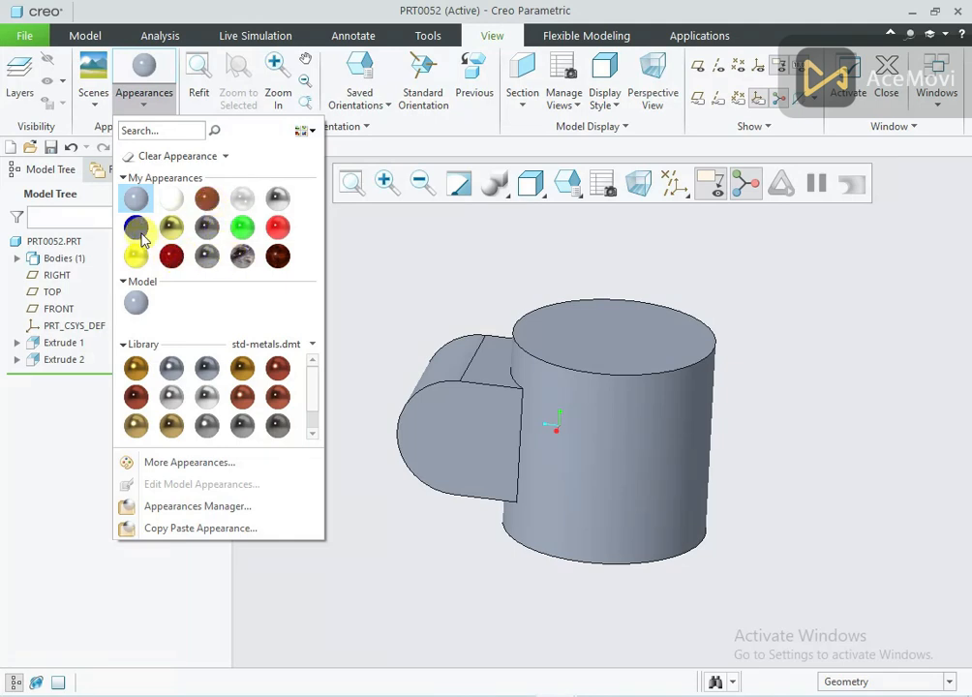
click(206, 199)
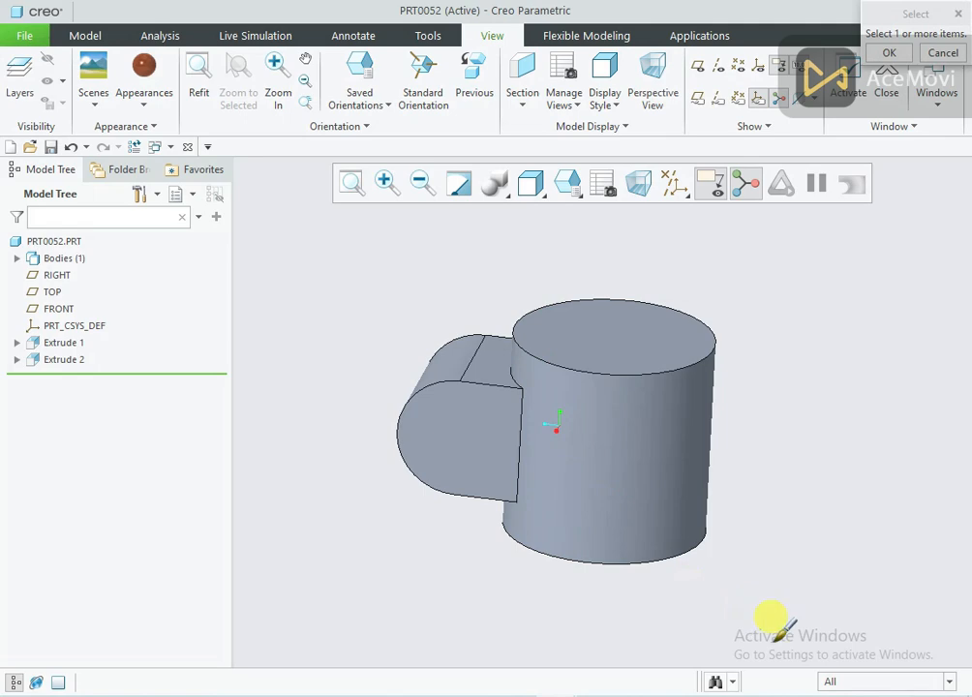
click(844, 683)
click(853, 666)
click(647, 427)
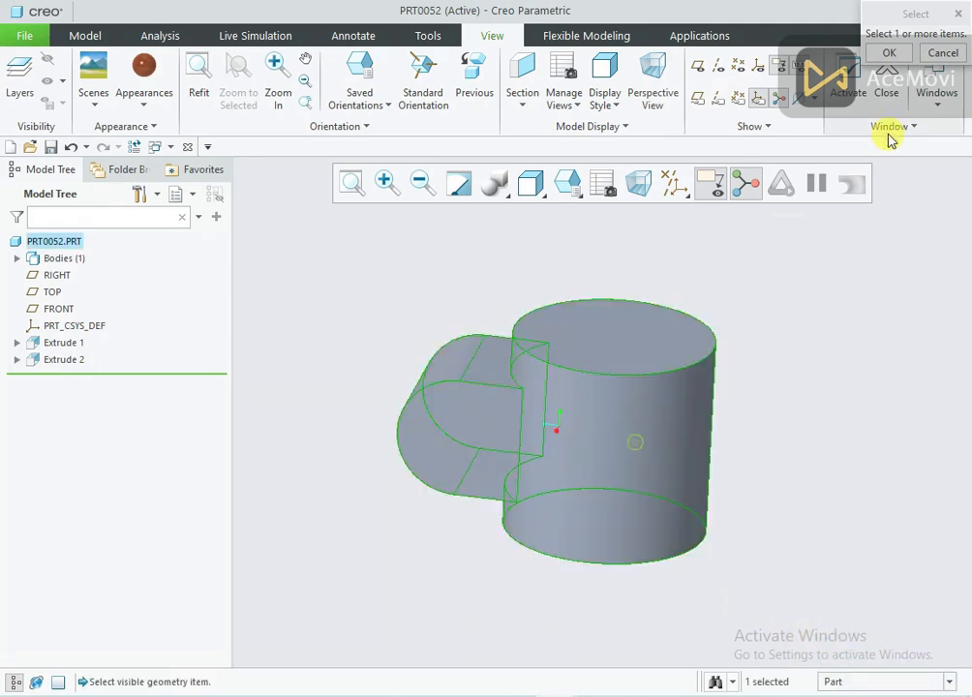
click(880, 56)
middle_drag(620, 387, 597, 355)
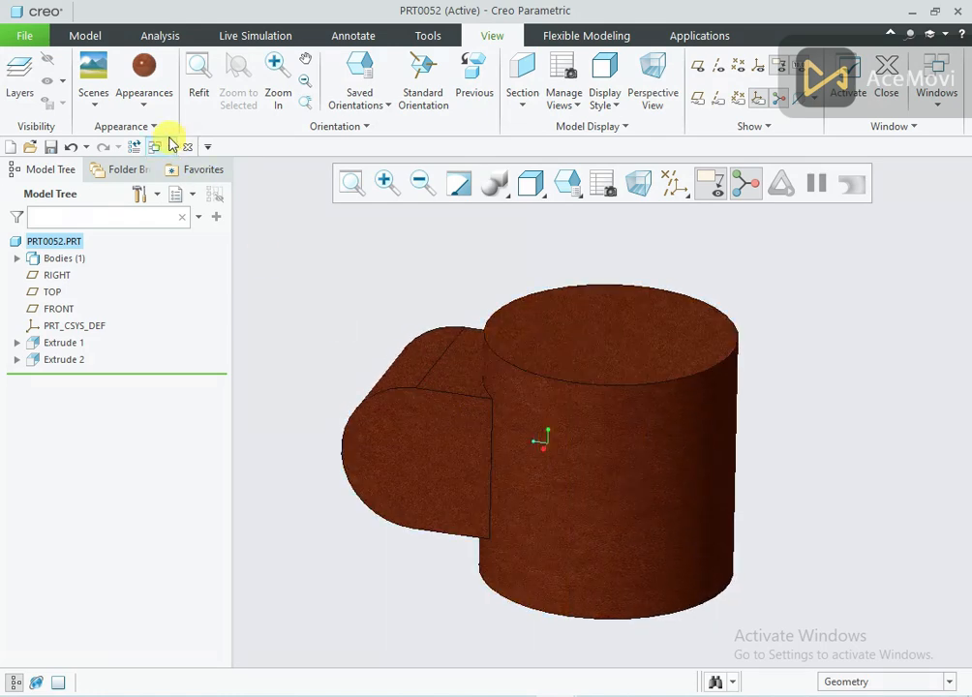
Apply the ptc-painted-green appearance to the whole part, using the Part selection filter.
click(147, 103)
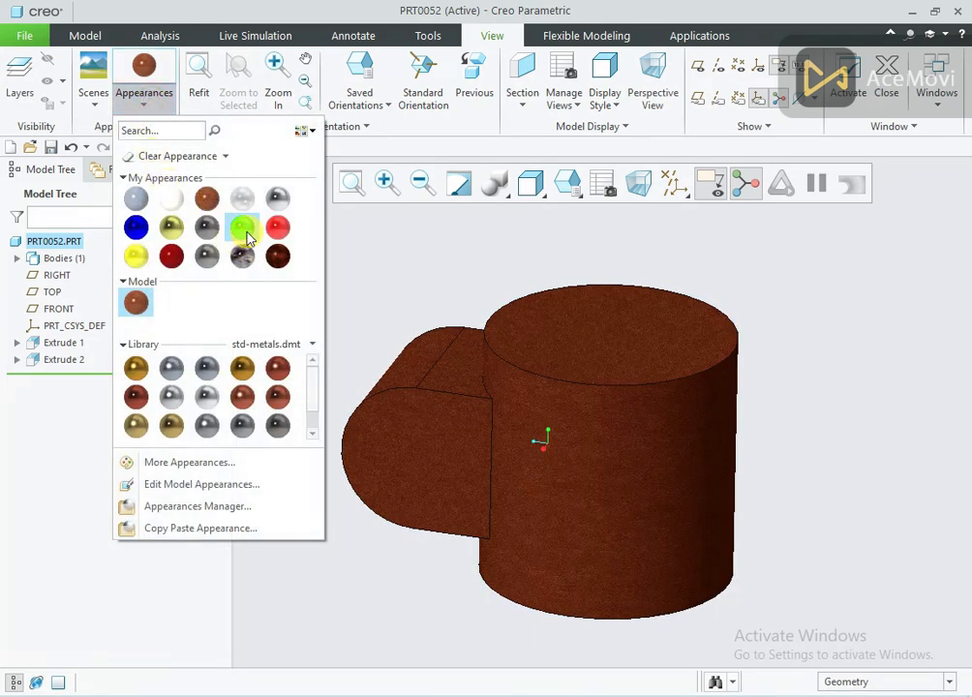
click(243, 226)
click(833, 682)
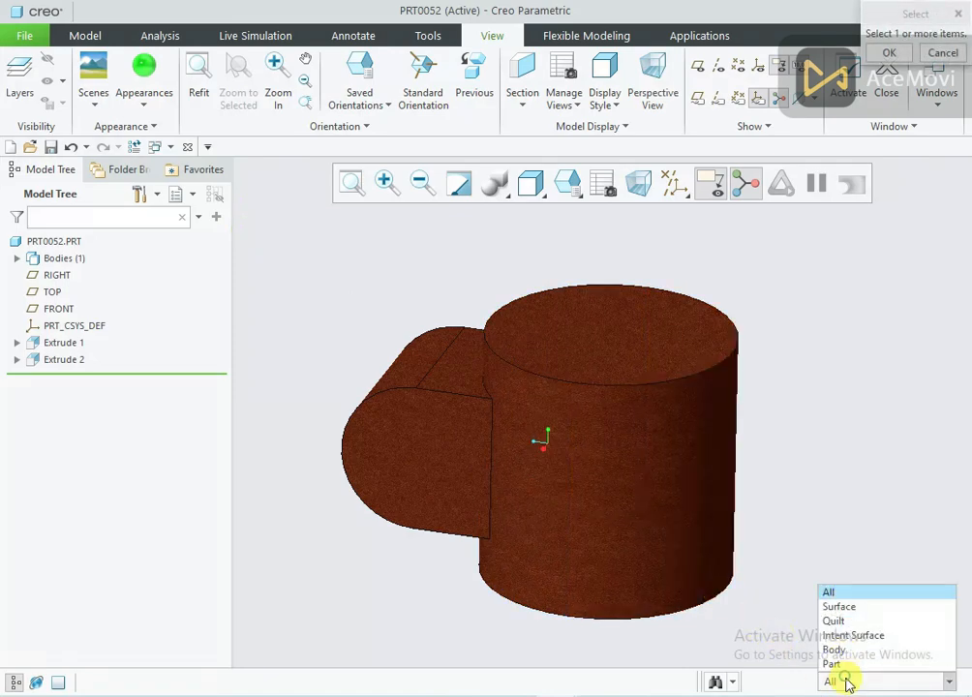
click(850, 649)
click(856, 683)
click(864, 643)
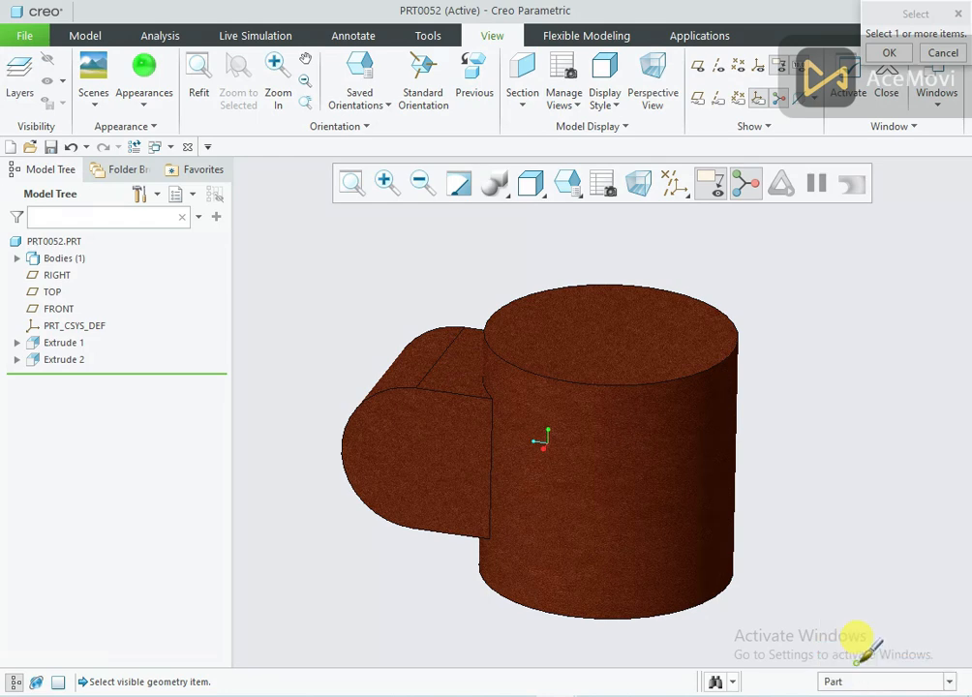
click(647, 440)
click(887, 52)
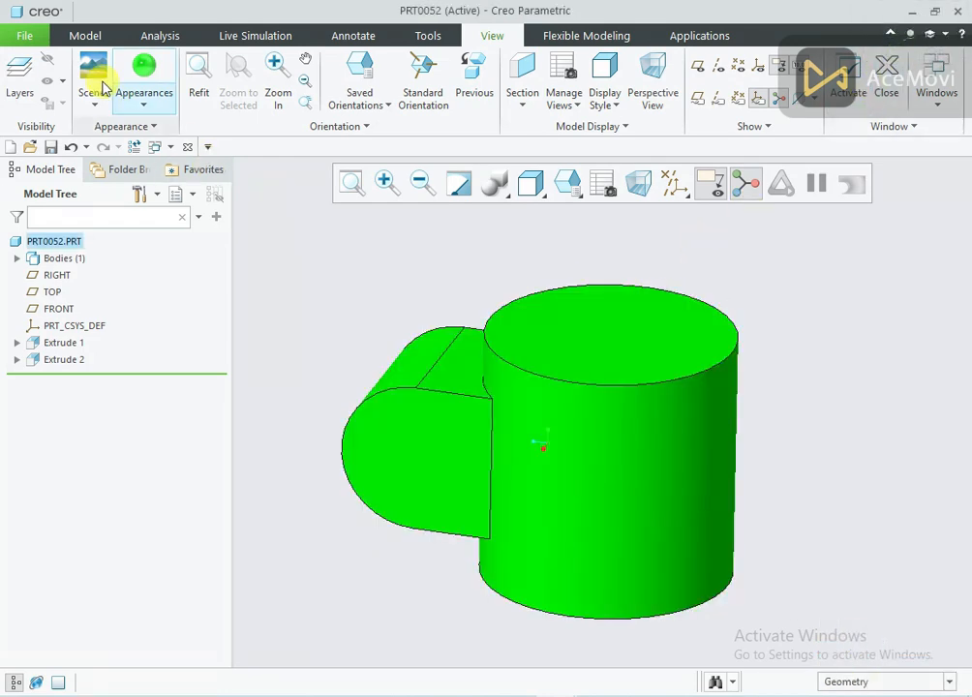
Edit the model's green appearance to a light green of about R 167.8, G 255, B 104.5.
click(147, 103)
right_click(139, 308)
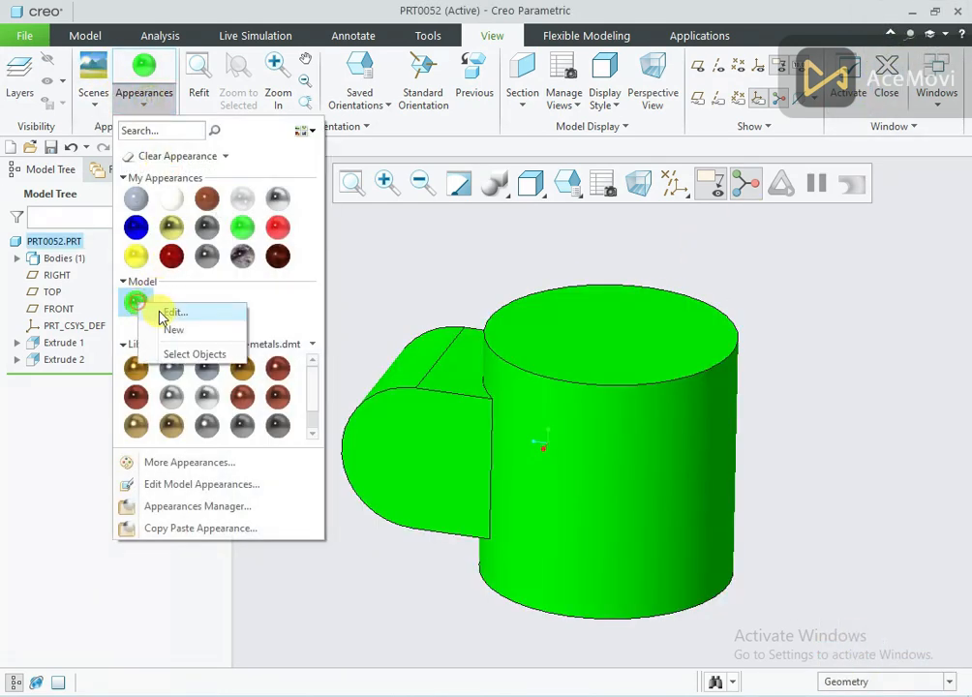
click(170, 309)
click(219, 393)
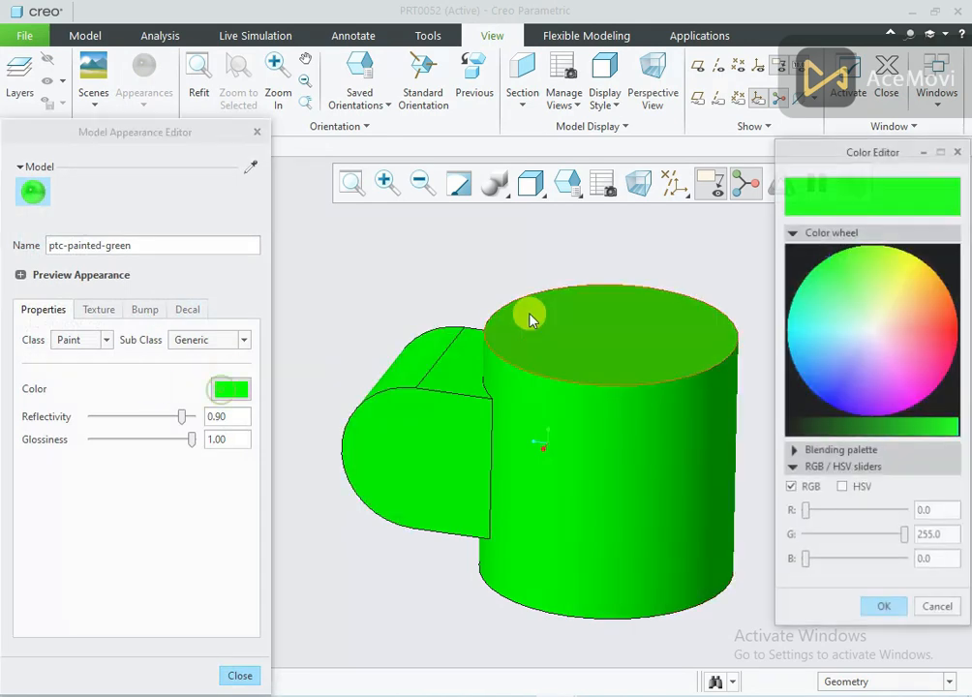
click(870, 285)
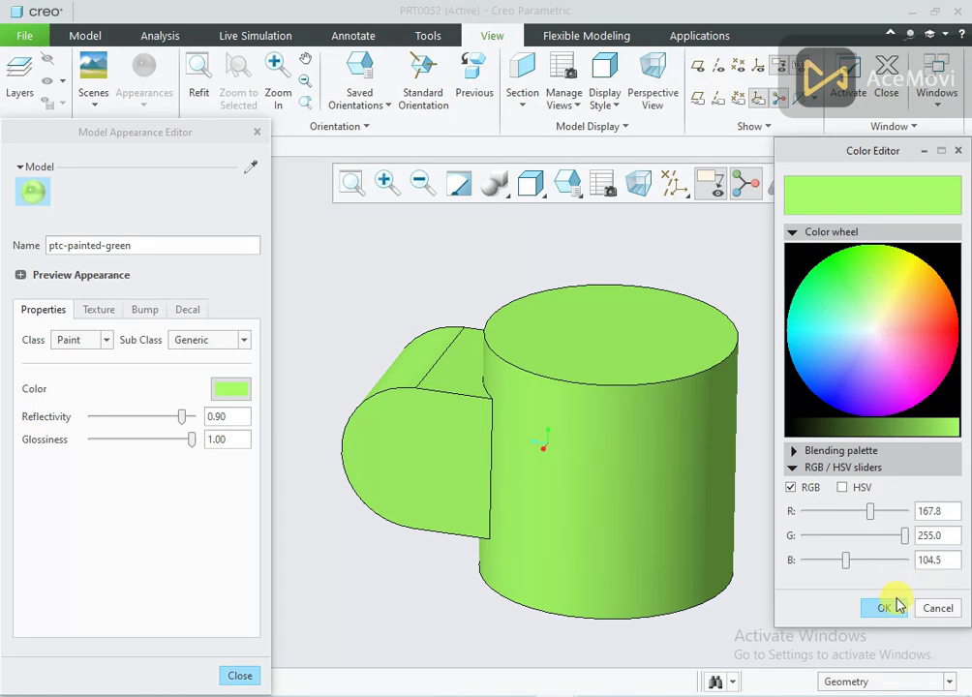
click(886, 607)
scroll(581, 477, down, 2)
click(239, 674)
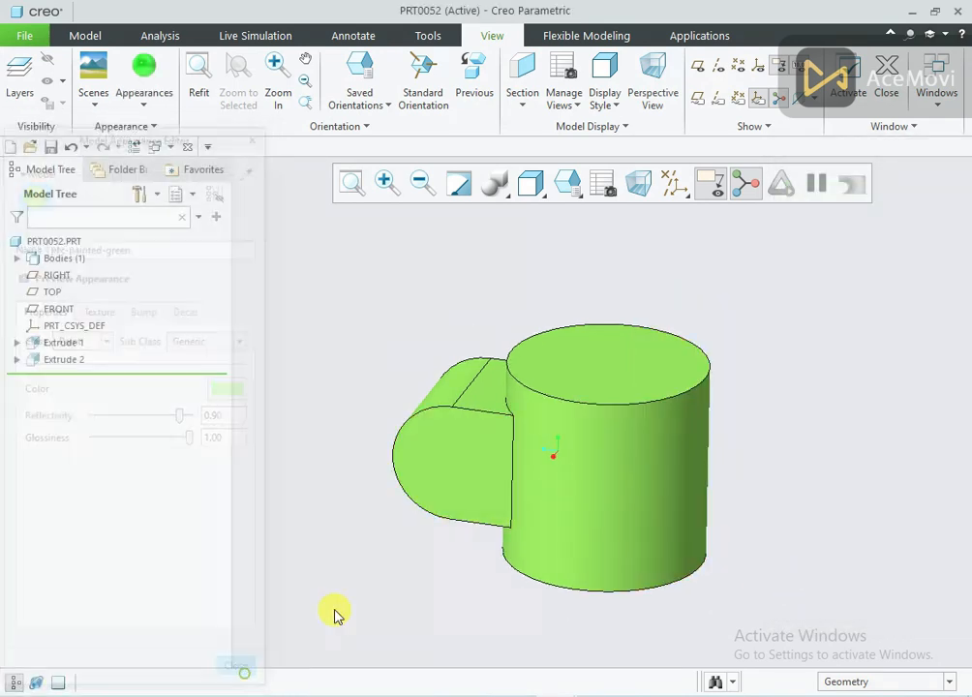
Start an extrude sketch on the cylinder's top face and orient the view square to it.
key(alt+Tab)
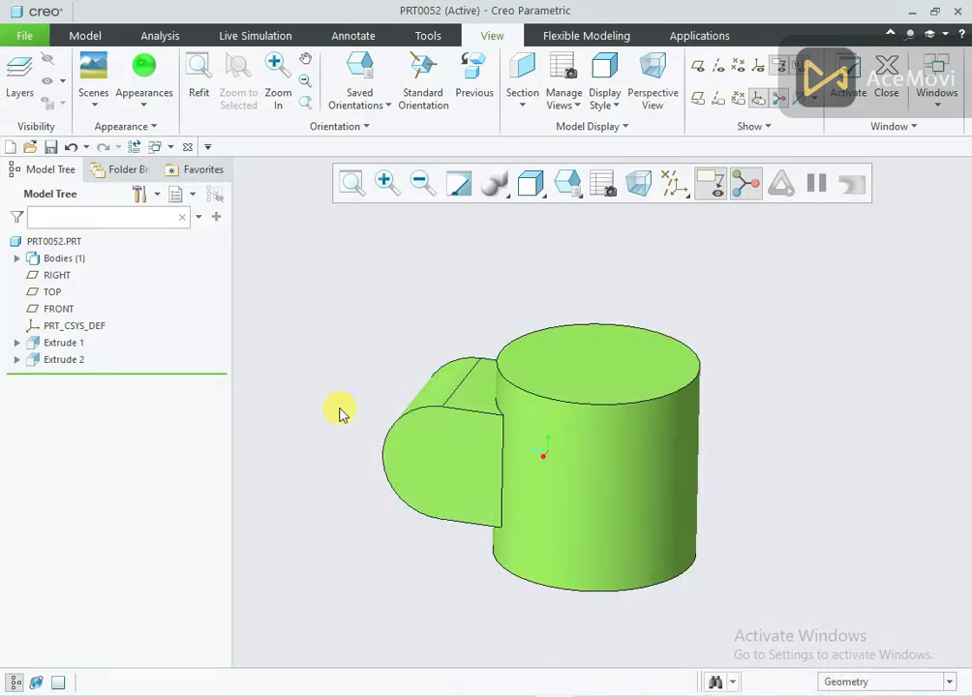
click(566, 376)
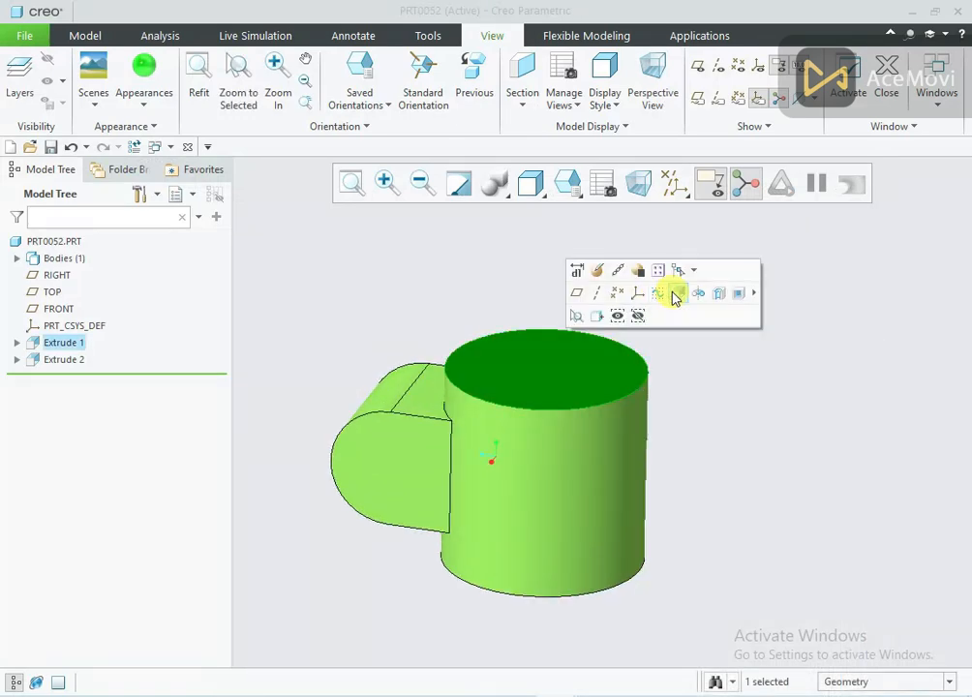
click(675, 292)
click(655, 182)
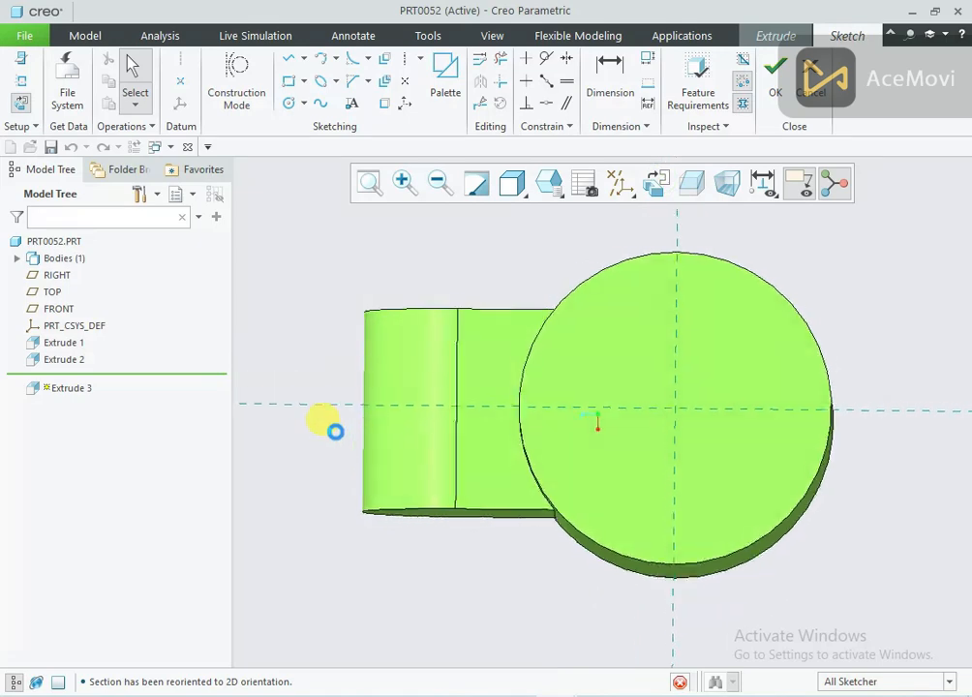
Sketch two concentric circles about 34 mm and 20 mm in diameter on the horizontal reference, centred about 98 mm right of the cylinder's axis.
right_click(733, 300)
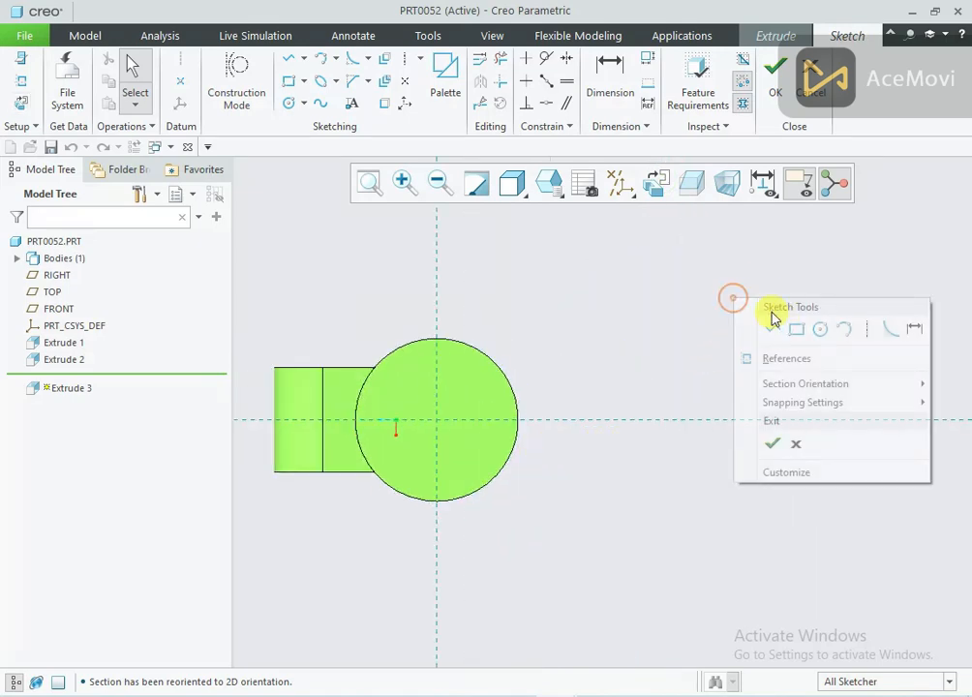
click(817, 334)
click(756, 418)
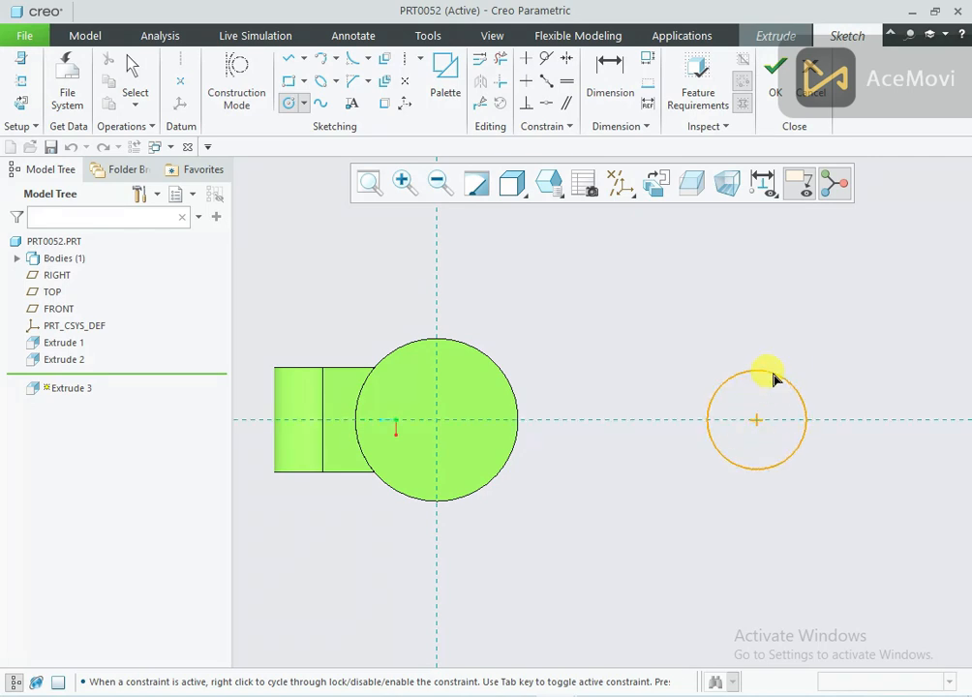
click(772, 366)
click(756, 420)
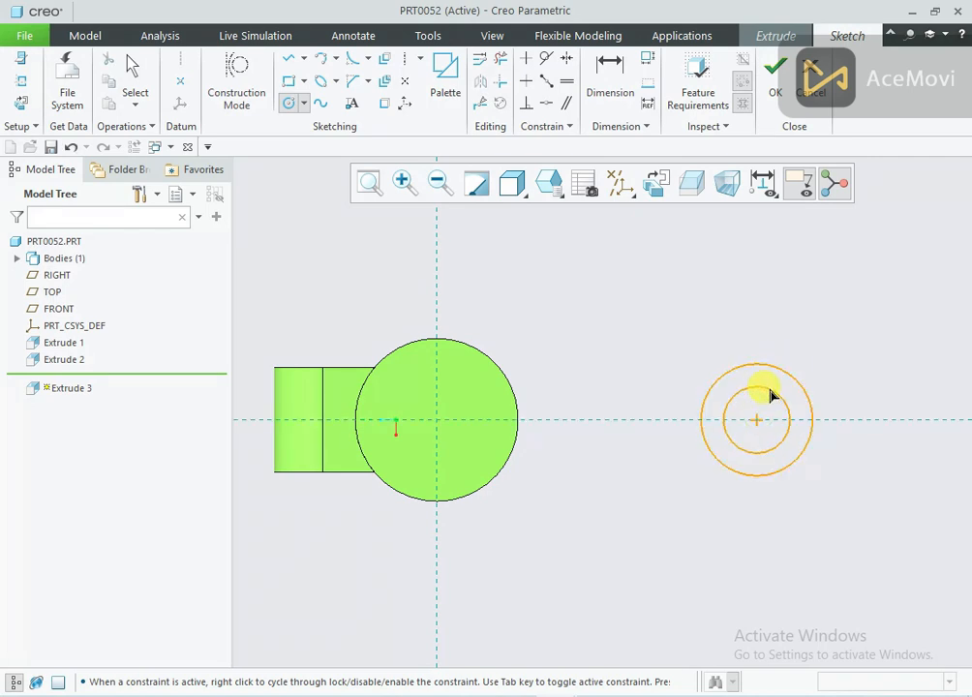
click(771, 395)
middle_click(635, 396)
scroll(828, 415, down, 2)
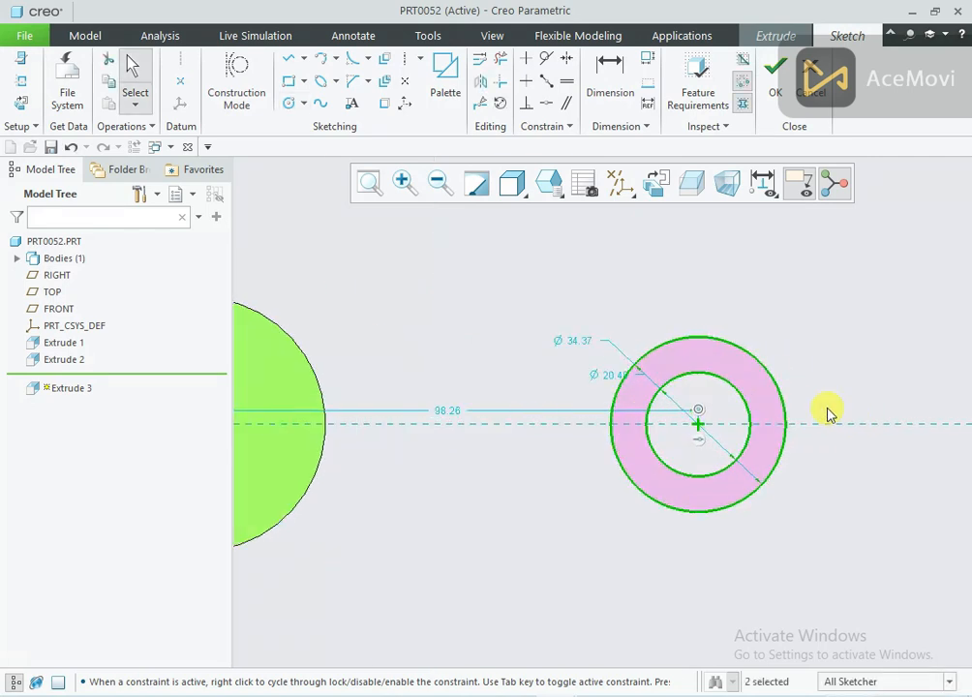
Sketch the upper fork arm, about 23 mm long, tangent from the tops of both circles, and mirror it about the horizontal reference.
right_click(722, 304)
click(758, 329)
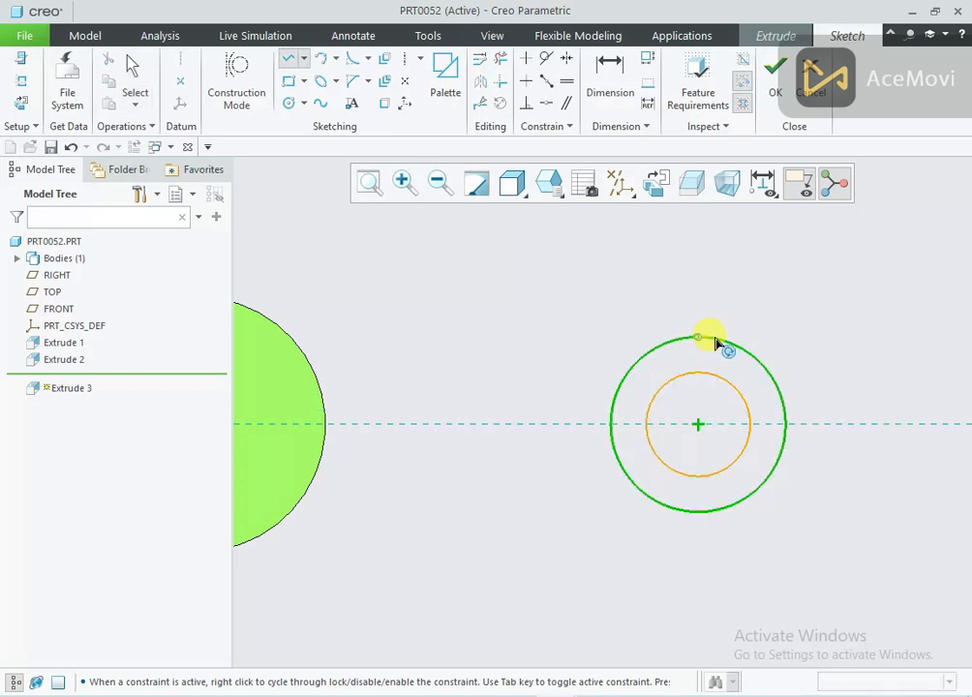
click(813, 337)
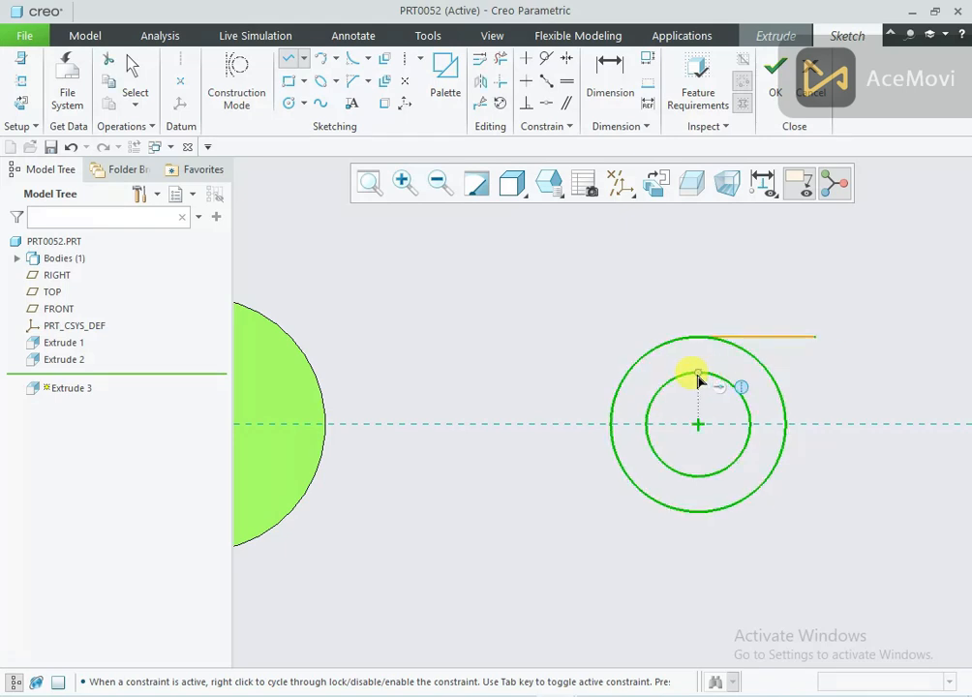
click(815, 374)
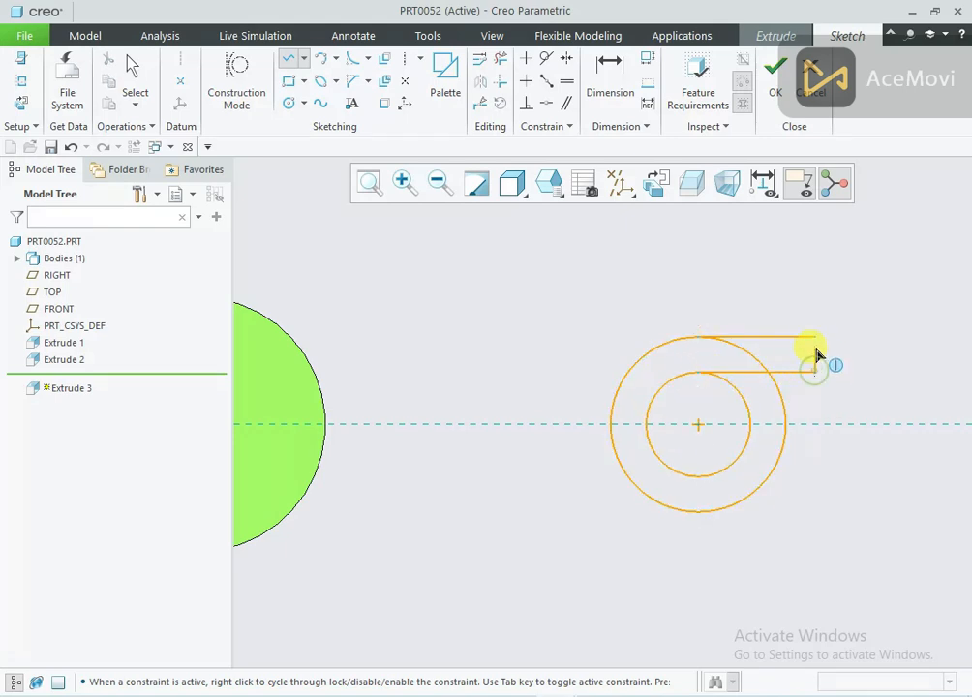
middle_click(855, 338)
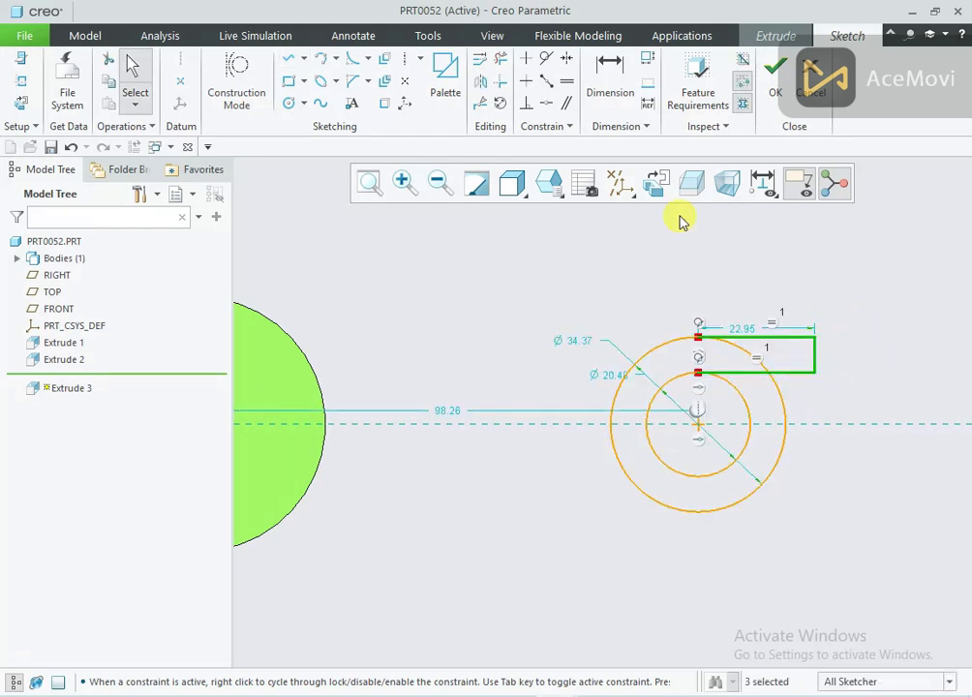
click(480, 83)
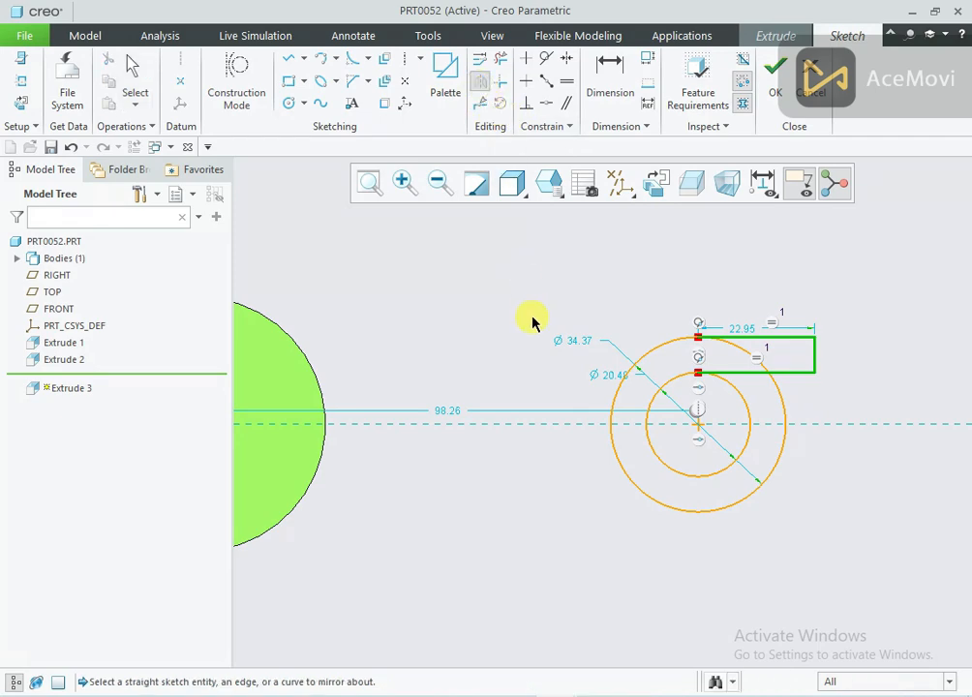
click(566, 424)
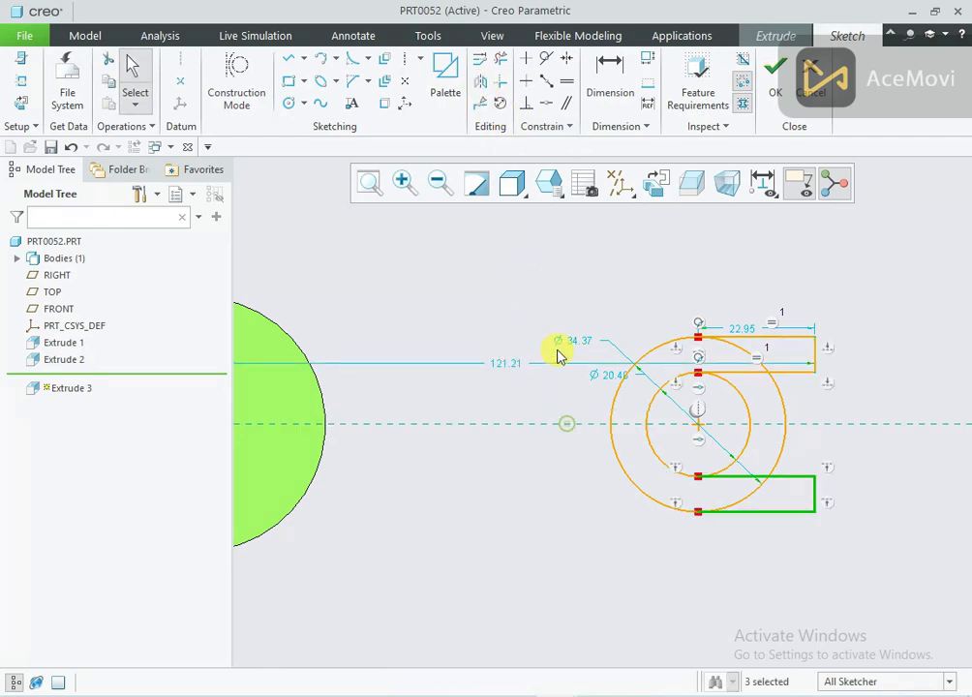
Trim the circle portions on the open side of the fork, leaving a closed U-shaped profile.
click(503, 60)
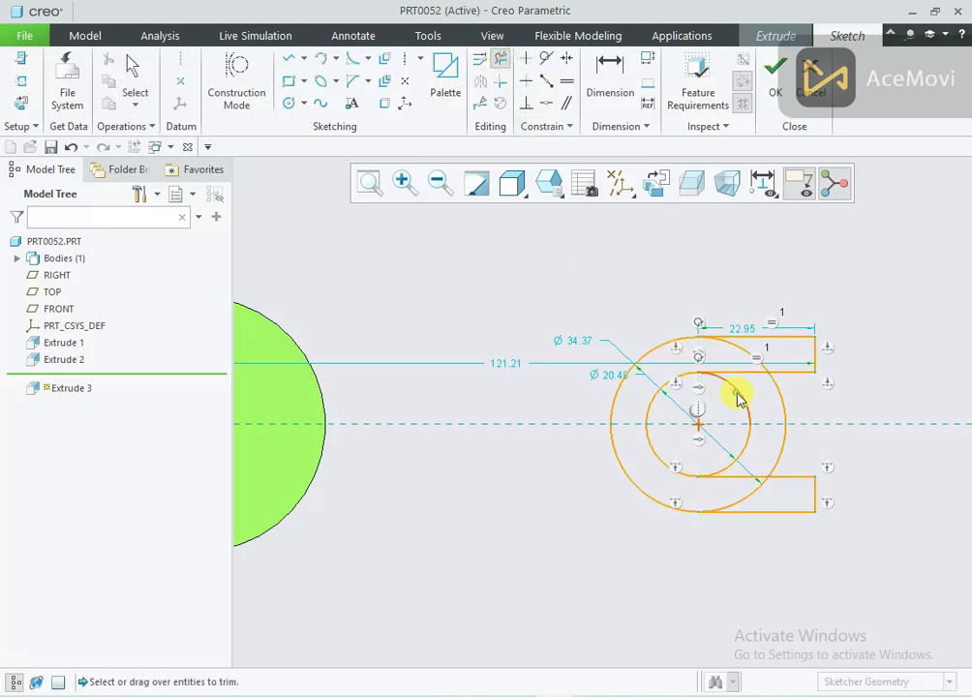
click(775, 397)
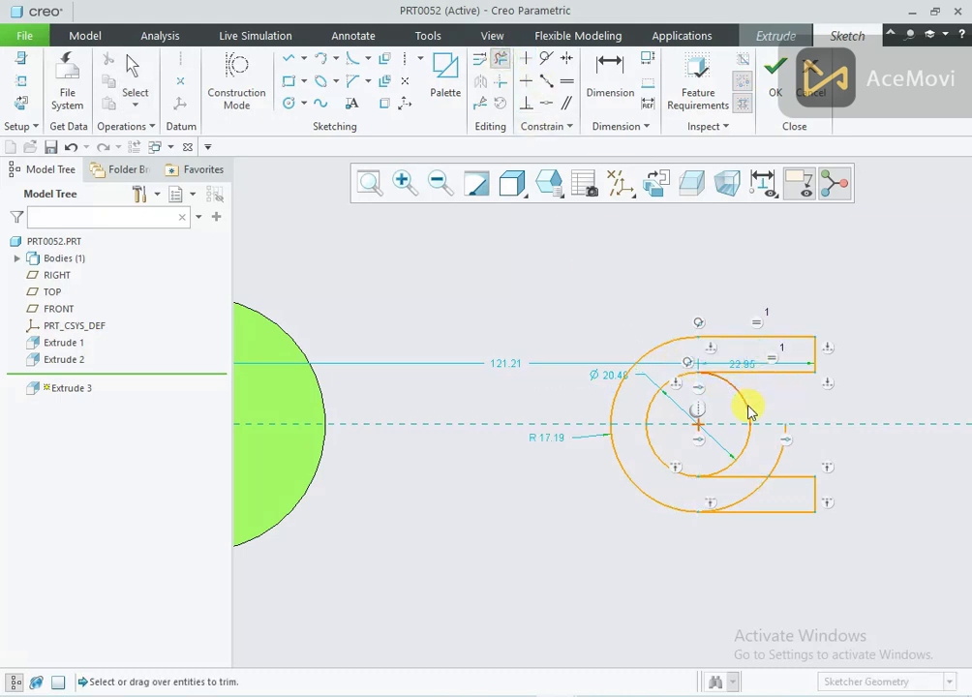
click(748, 411)
click(779, 464)
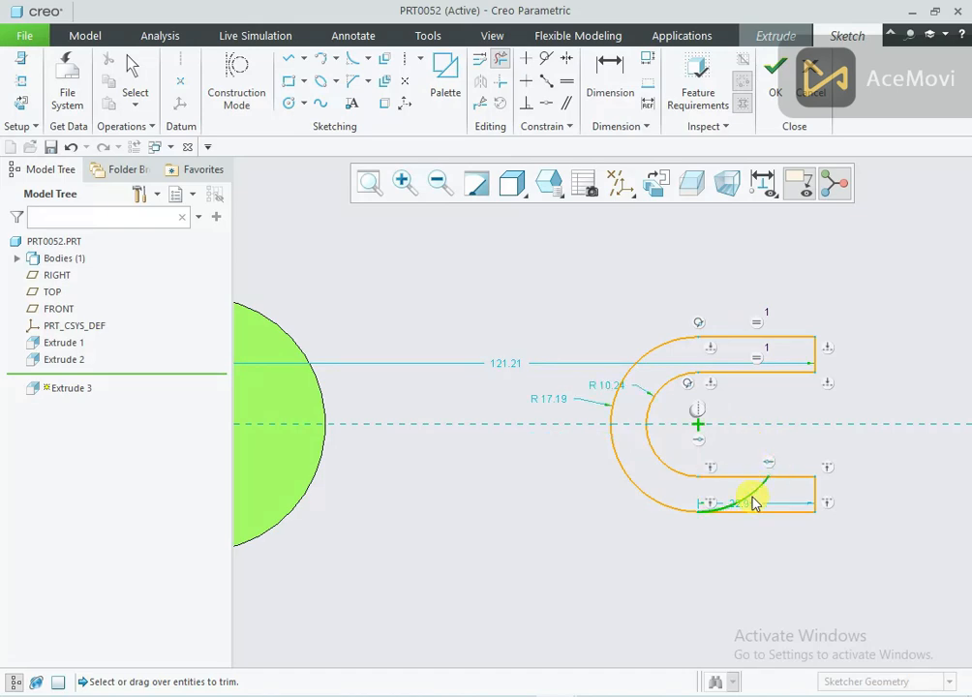
click(753, 495)
middle_click(766, 455)
Set the length of the fork's straight arms to 15 mm.
scroll(764, 454, up, 1)
drag(765, 429, 761, 323)
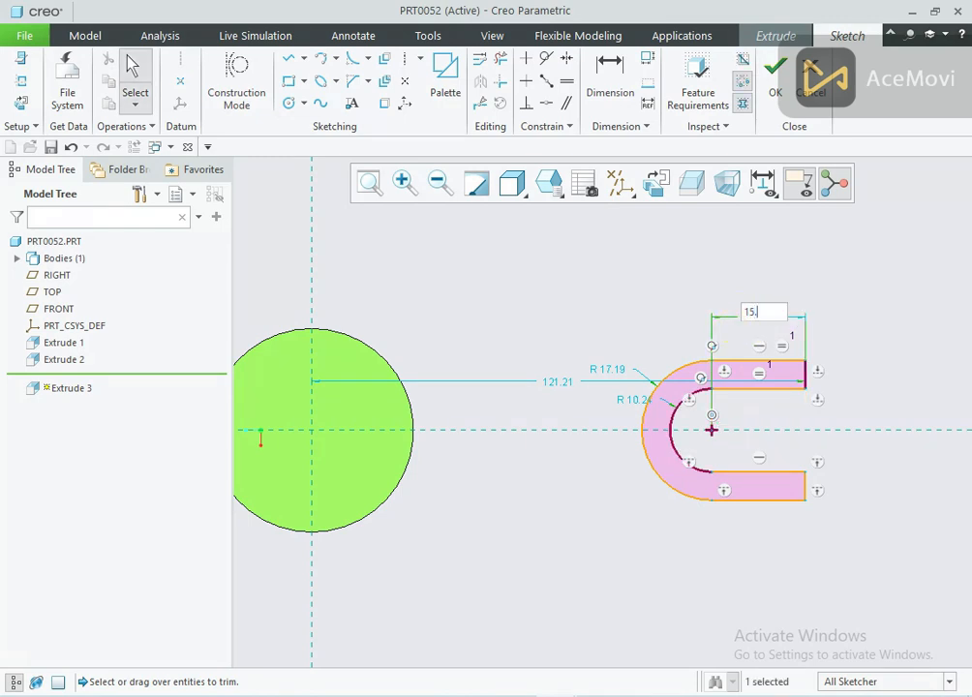
key(Return)
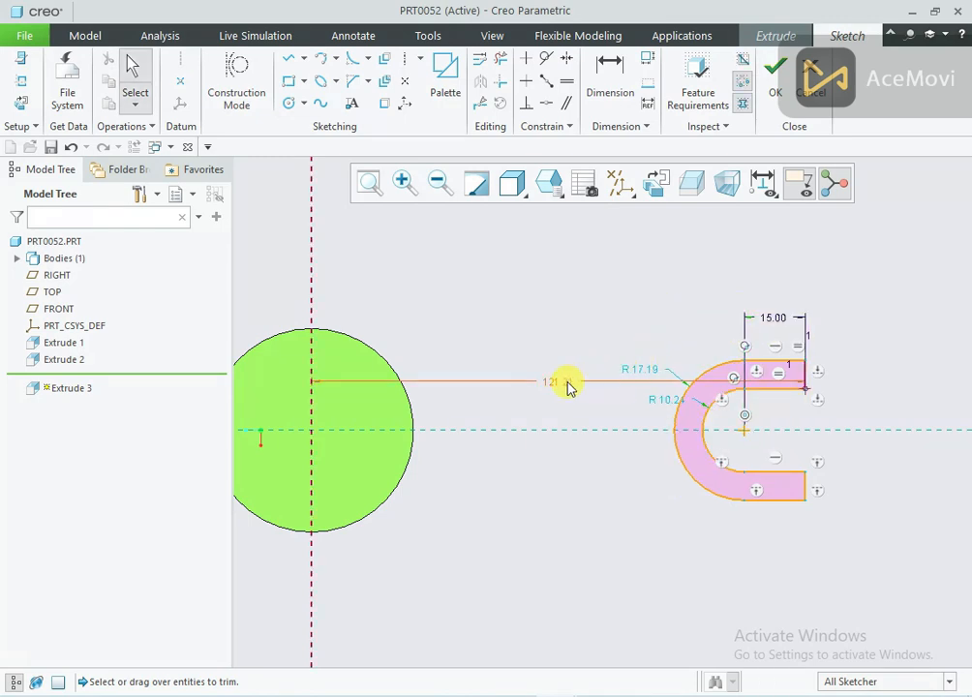
Dimension the fork's arc centre 75 mm horizontally from the cylinder's axis.
drag(567, 388, 553, 275)
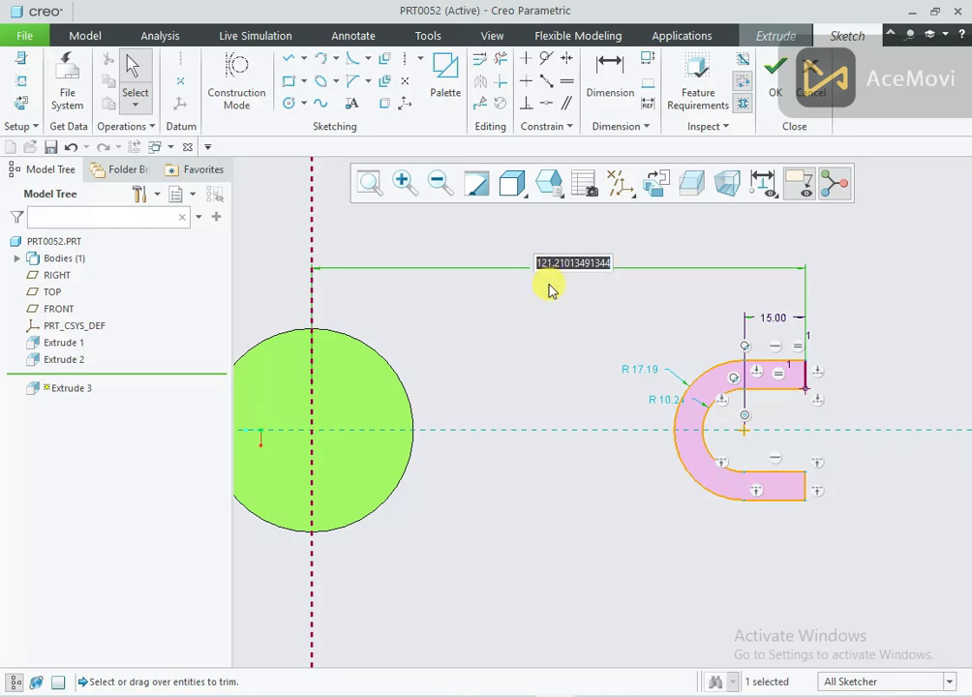
click(549, 287)
right_click(560, 298)
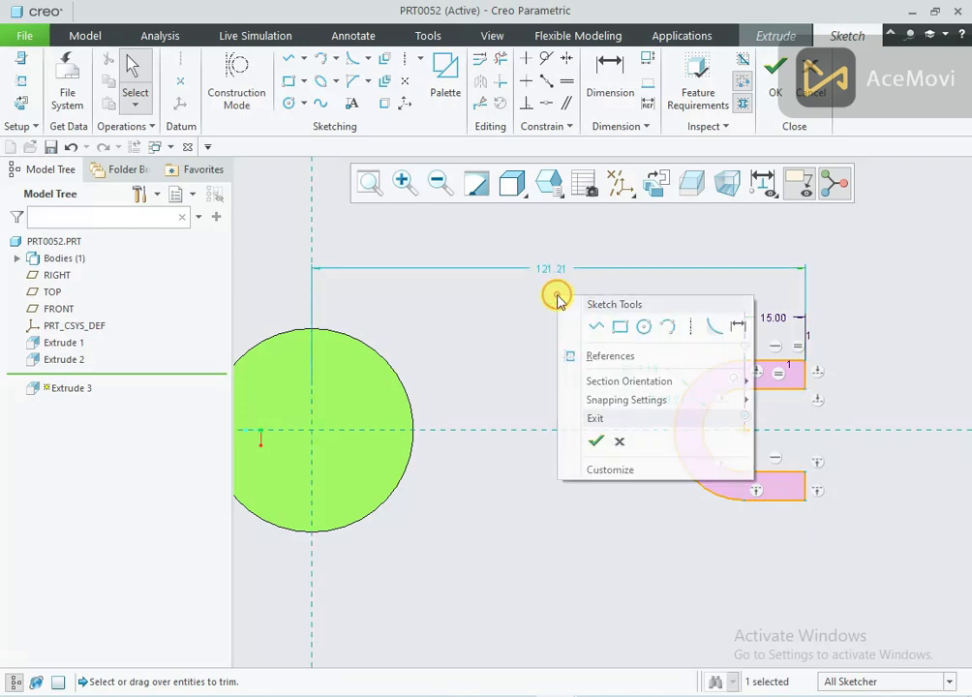
click(738, 325)
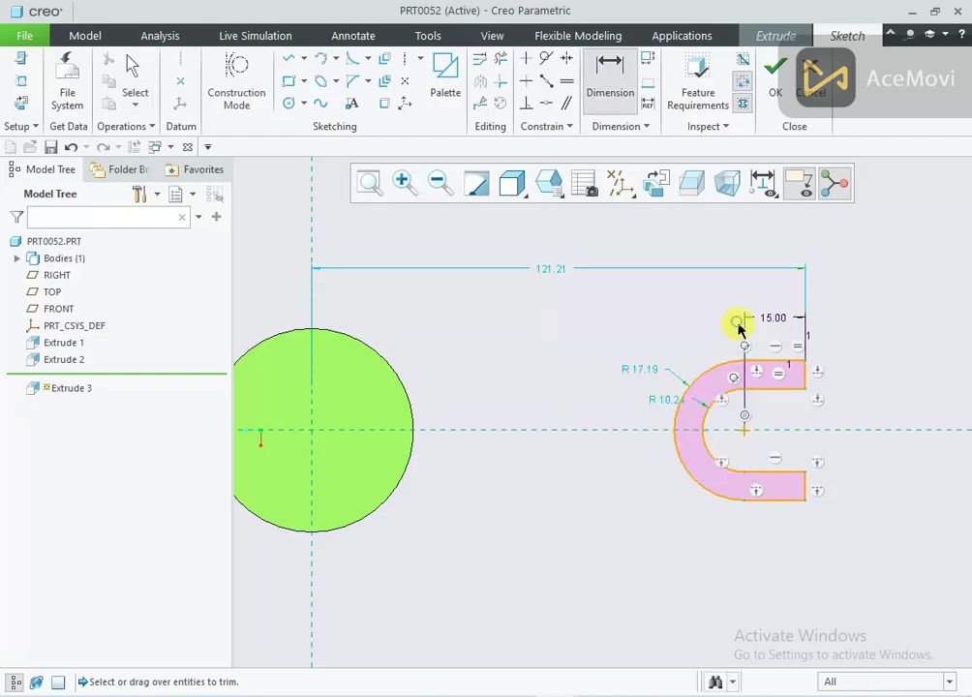
click(744, 431)
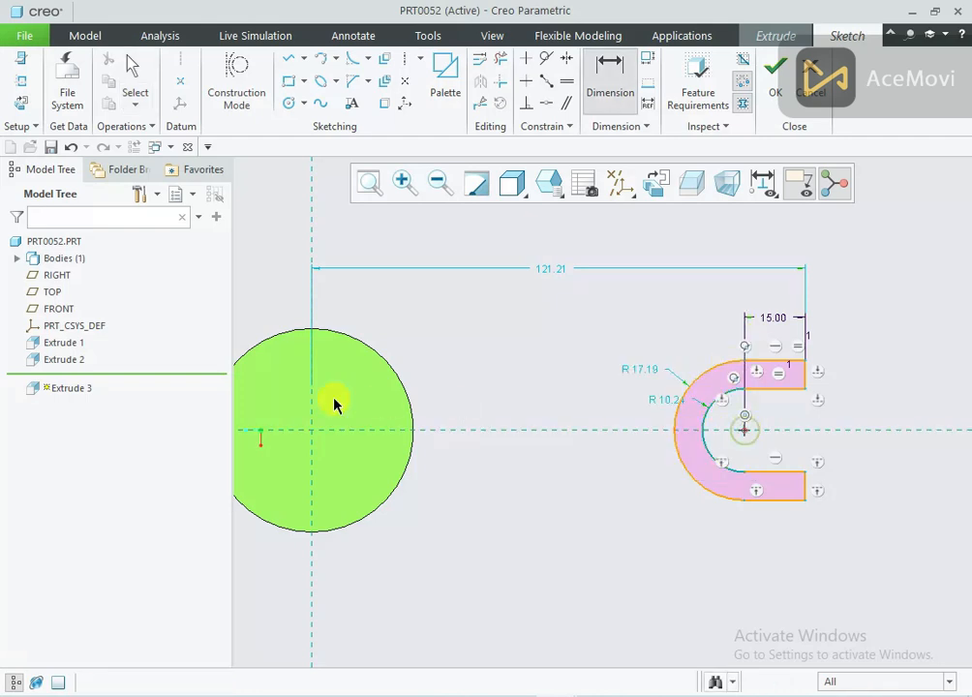
middle_click(487, 312)
key(Return)
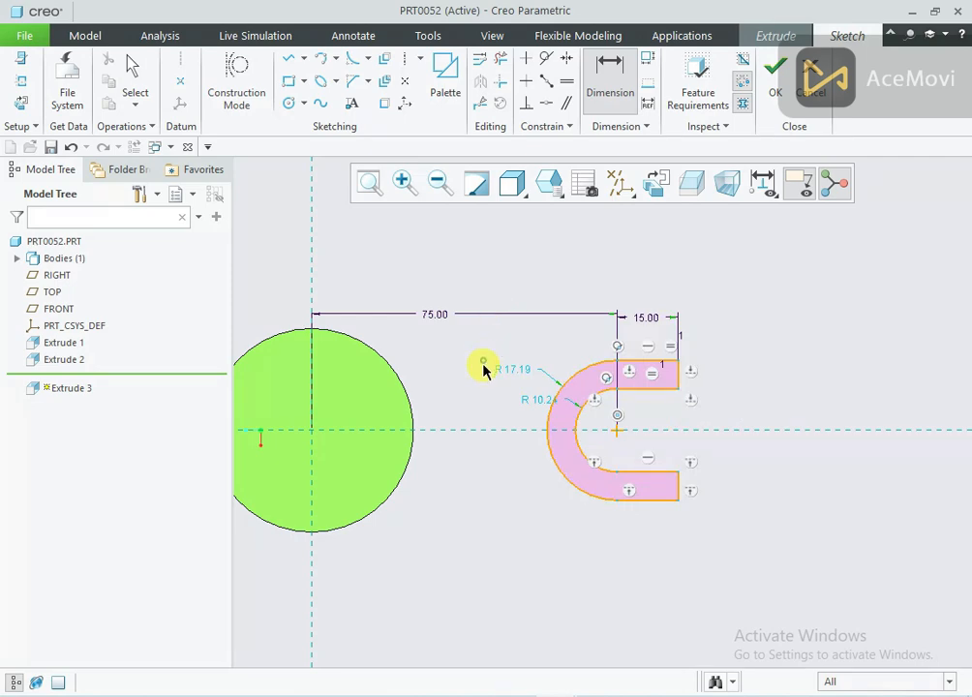
Set the fork's outer arc radius to 17.5 mm and its inner arc radius to 7.5 mm.
scroll(484, 399, up, 1)
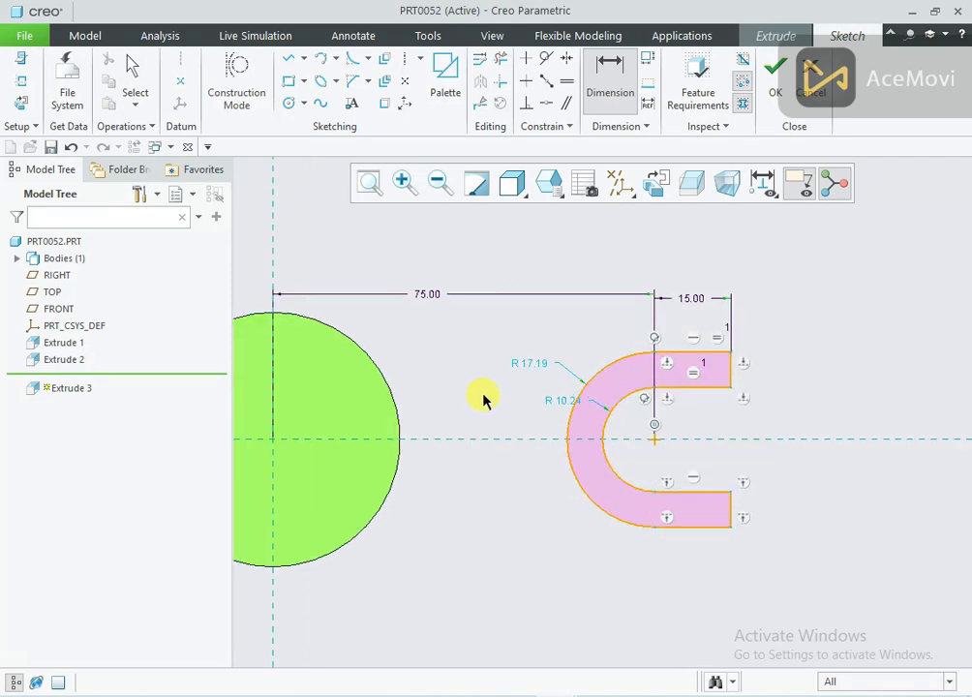
double_click(532, 367)
text(17.5)
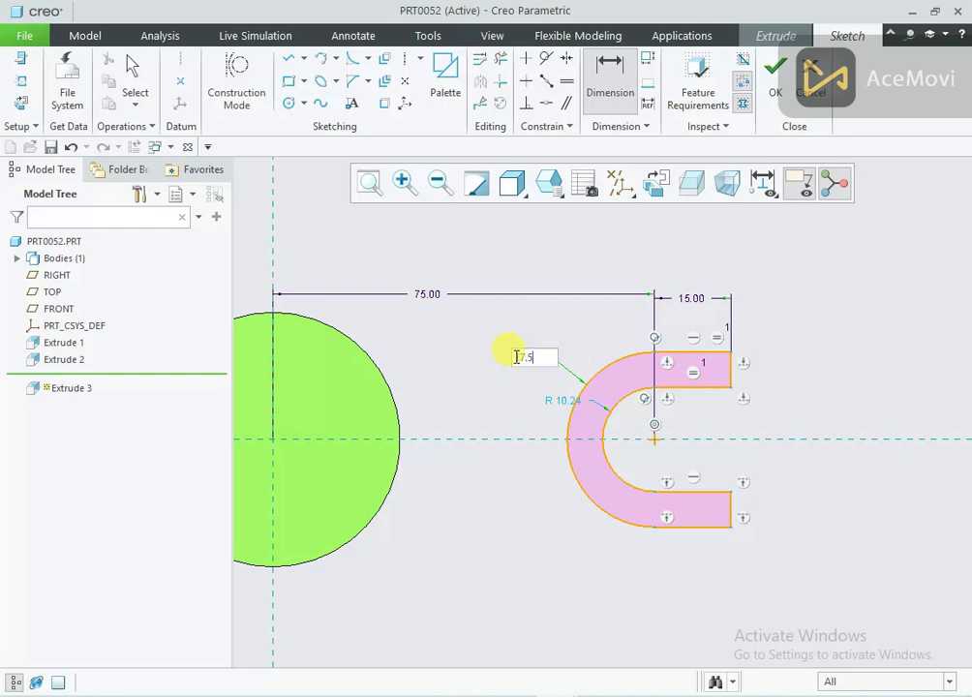
key(Return)
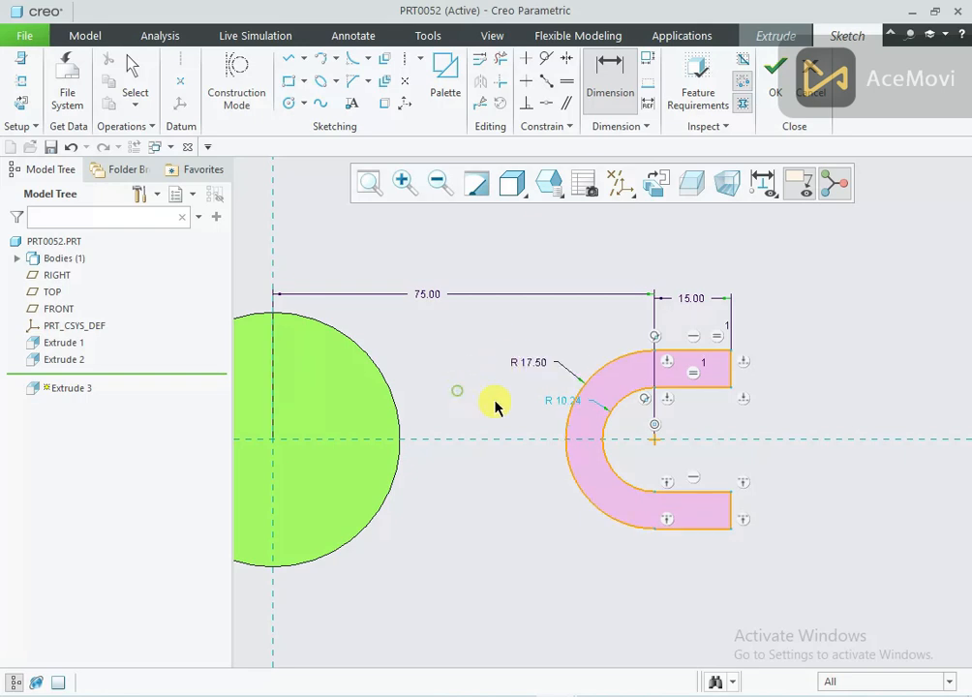
double_click(562, 403)
text(7.5)
key(Return)
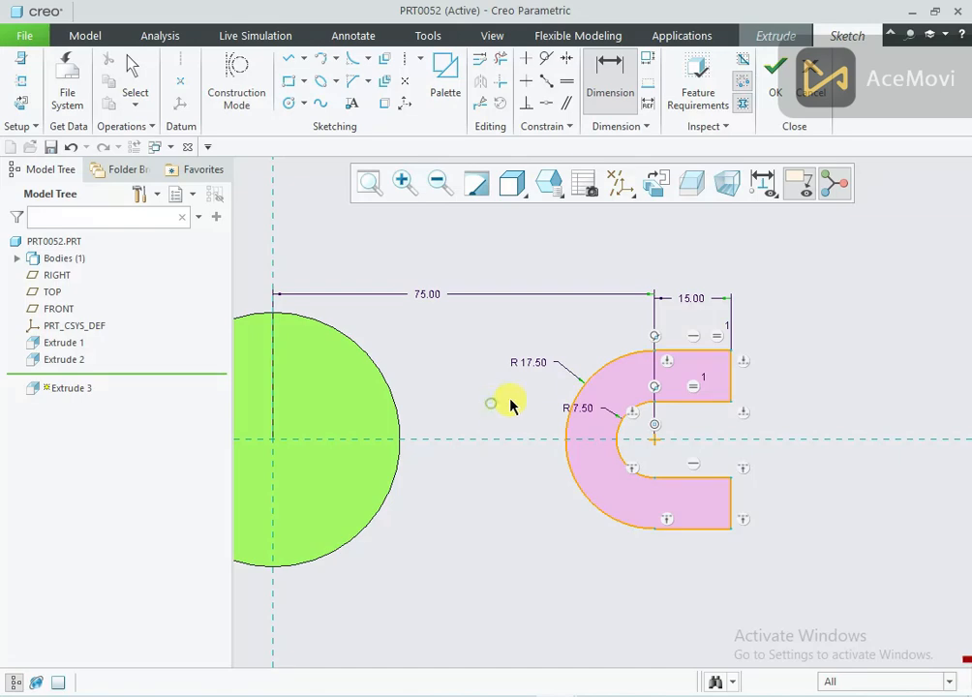
Finish the fork sketch and extrude it 20 mm downwards, alongside the cylinder.
scroll(722, 427, up, 1)
scroll(598, 426, down, 1)
scroll(581, 465, up, 1)
mouse_move(514, 481)
middle_down()
mouse_move(516, 394)
mouse_move(506, 387)
mouse_move(462, 413)
mouse_move(547, 371)
middle_up()
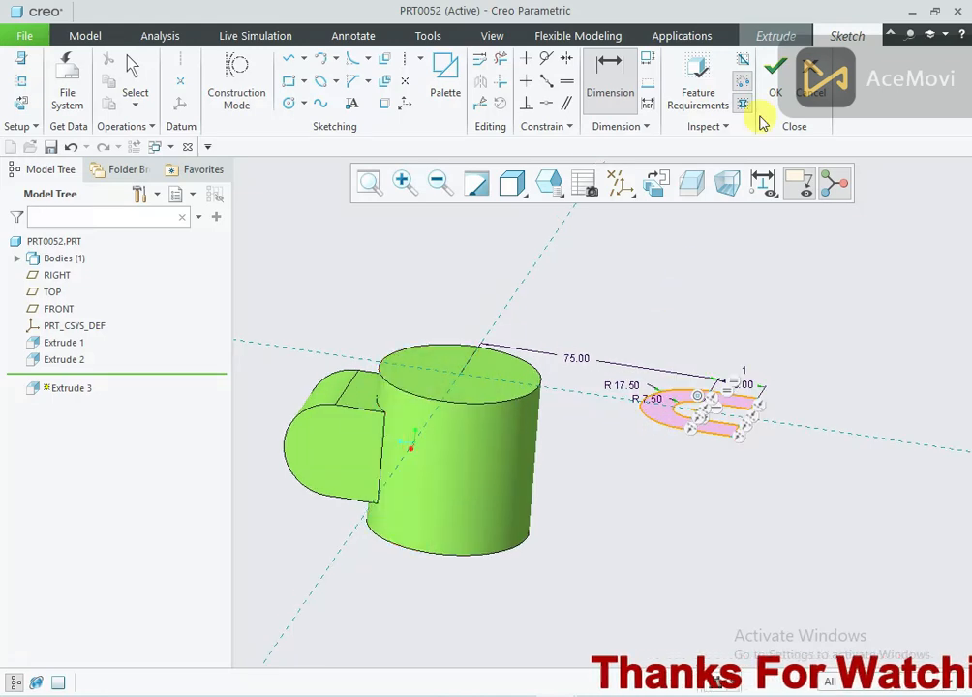
click(776, 77)
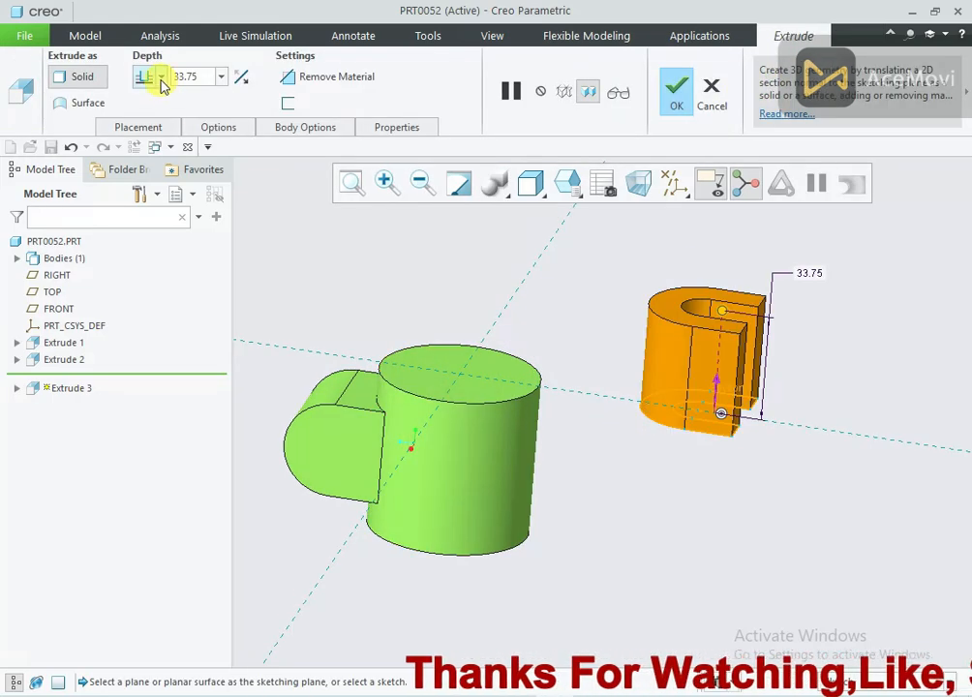
click(241, 76)
double_click(199, 78)
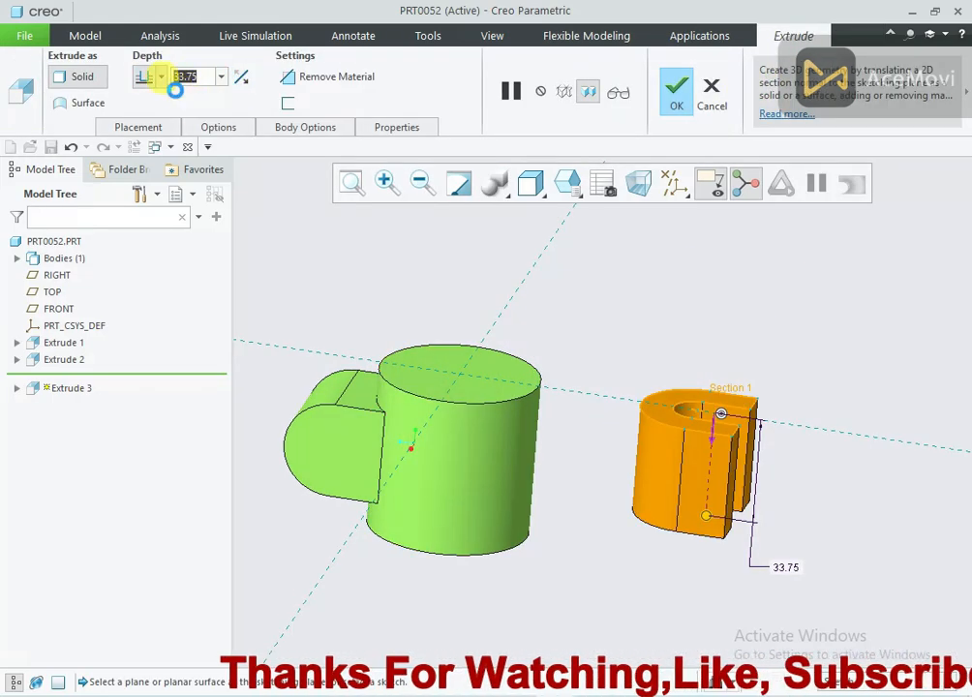
text(20)
key(Return)
click(677, 92)
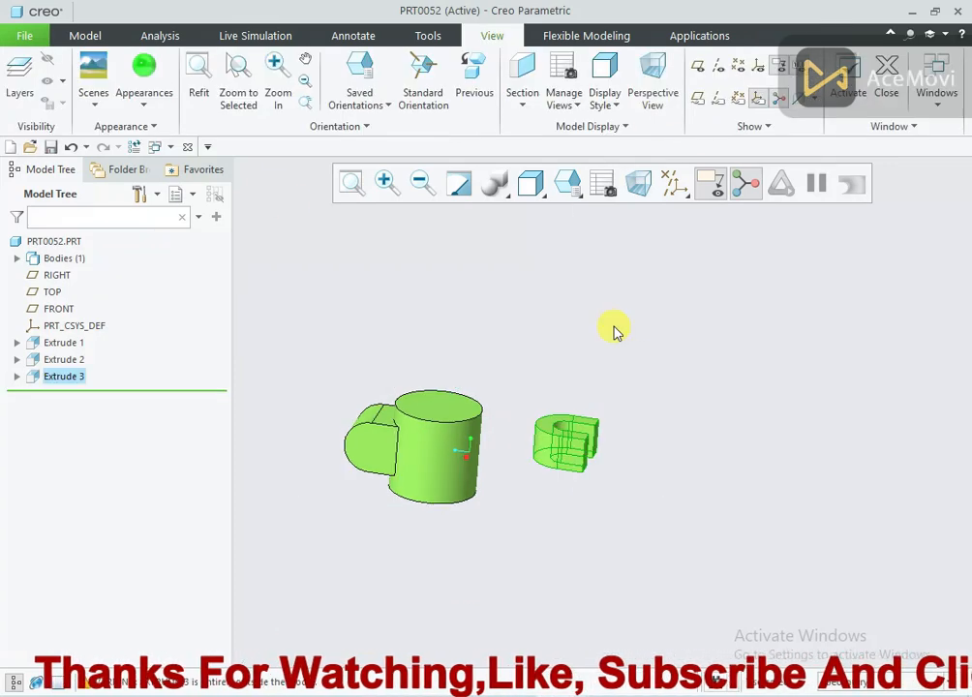
Create a midplane datum between the fork's upper and lower faces.
middle_drag(432, 458, 572, 498)
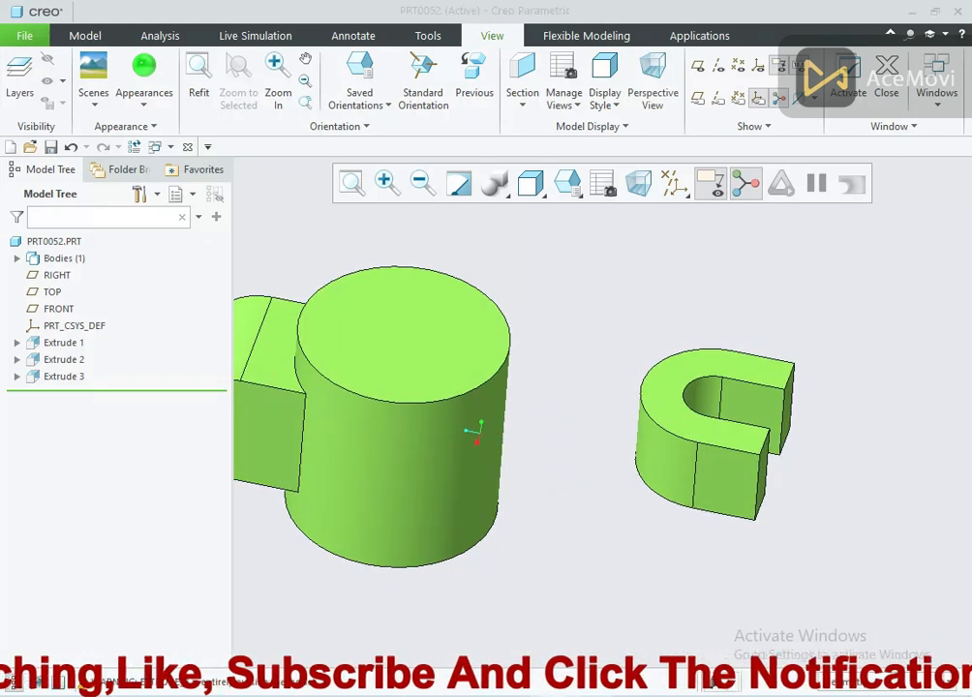
key(alt+Tab)
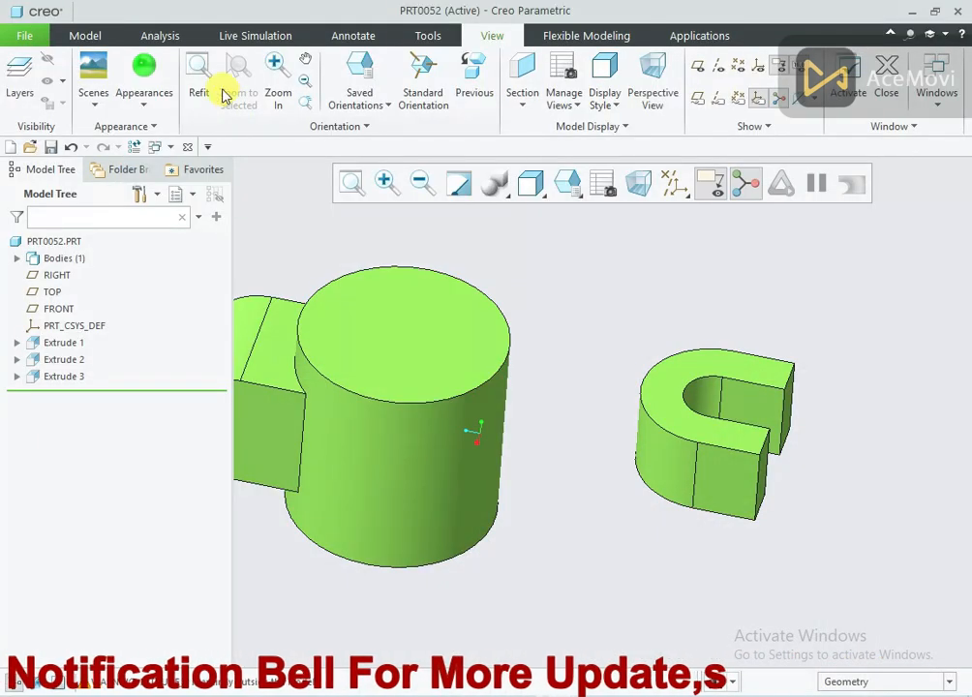
click(99, 36)
click(211, 70)
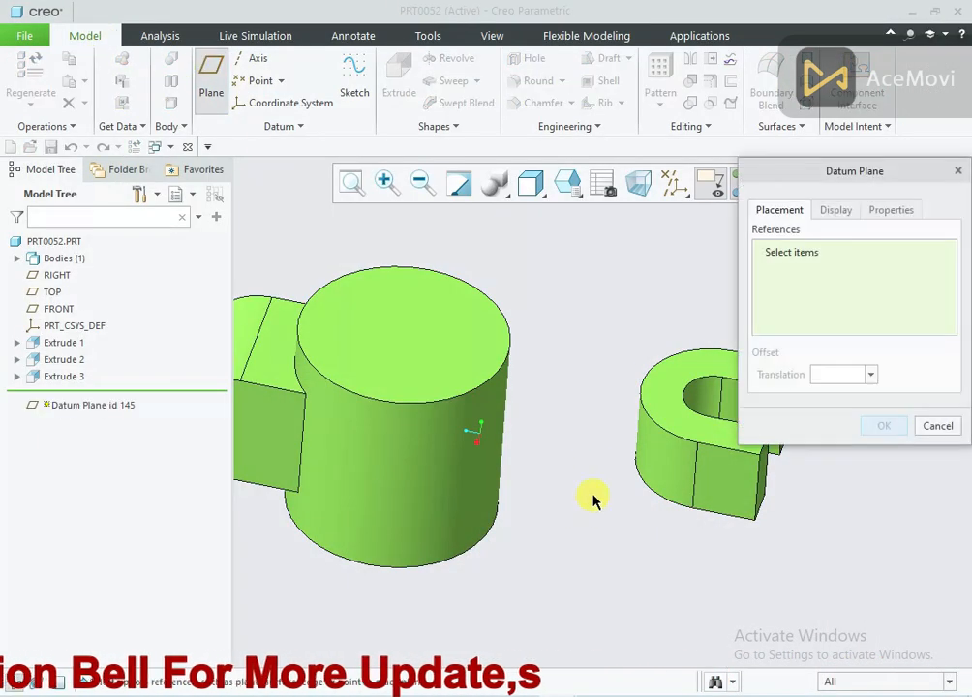
middle_drag(595, 499, 599, 407)
click(644, 386)
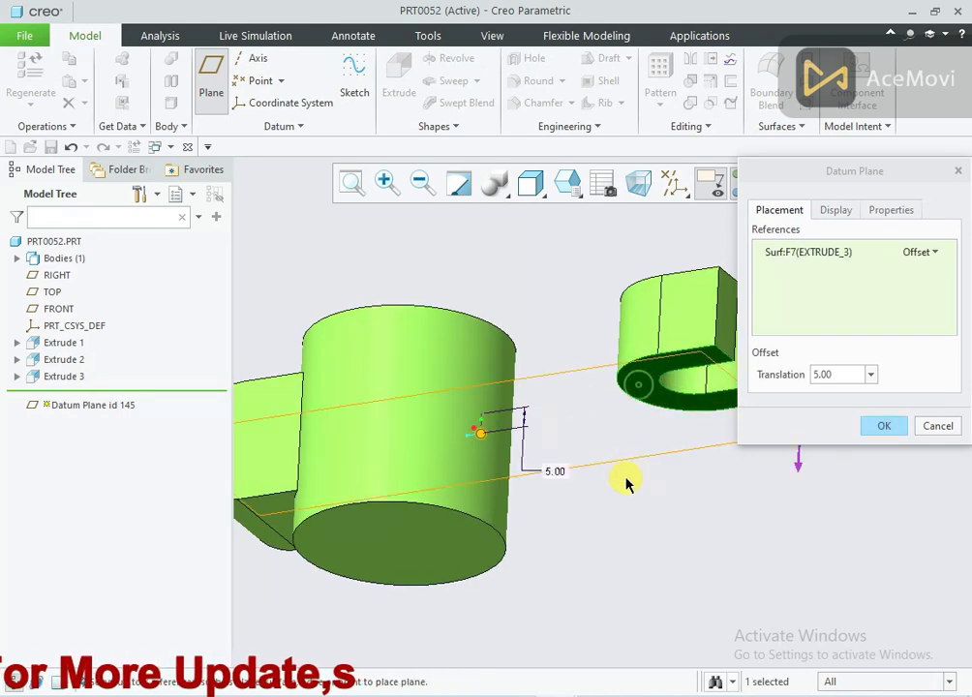
middle_drag(627, 543, 655, 422)
ctrl+click(653, 405)
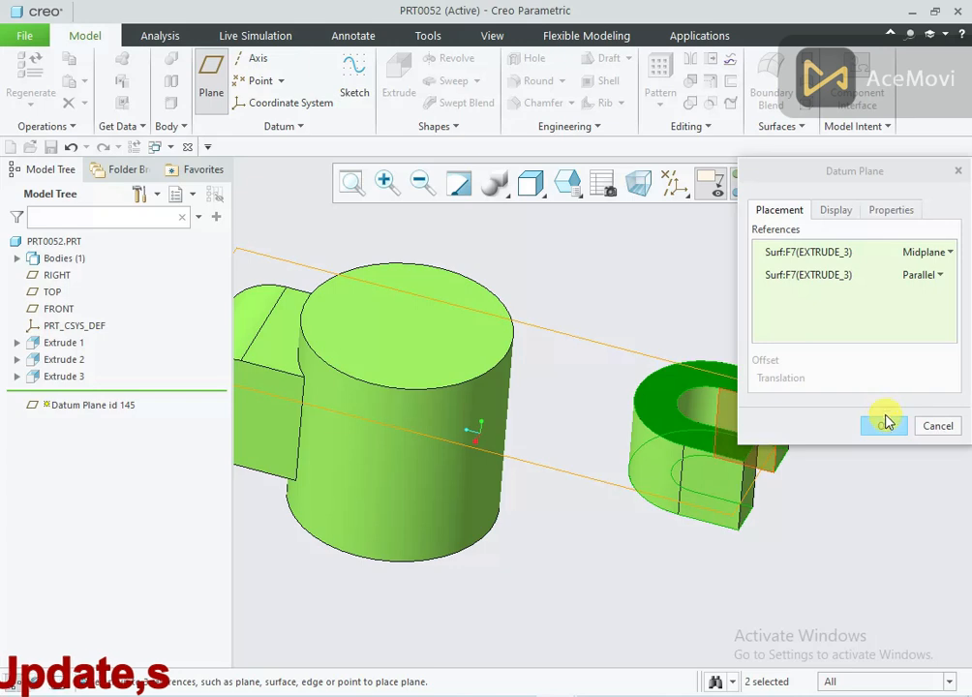
click(883, 424)
Start an extrude sketch on the new midplane datum and orient the view square to it.
middle_drag(883, 424, 584, 419)
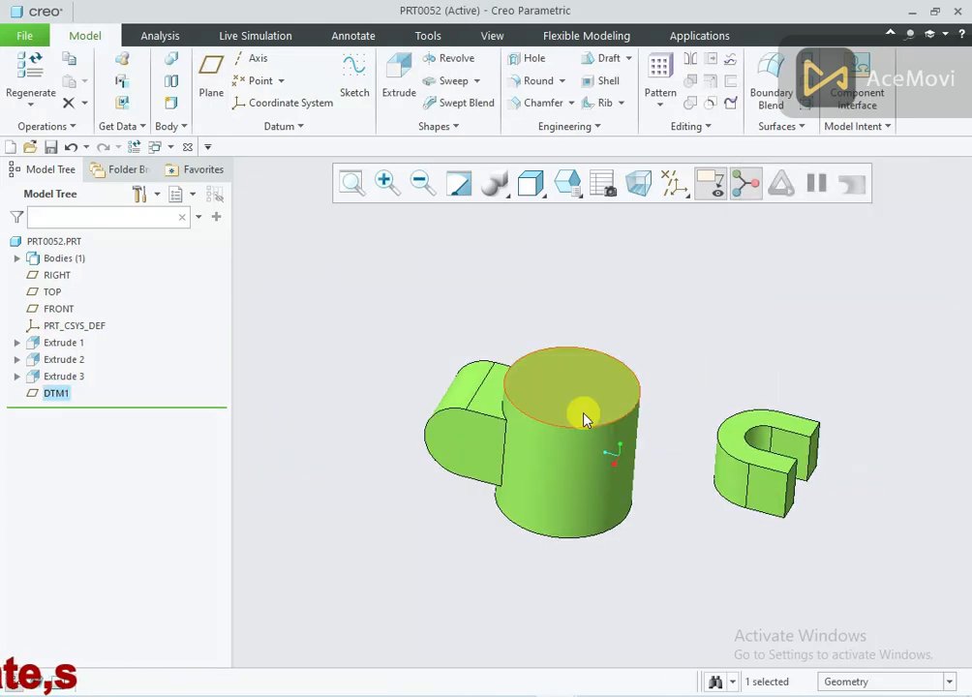
click(398, 96)
click(656, 186)
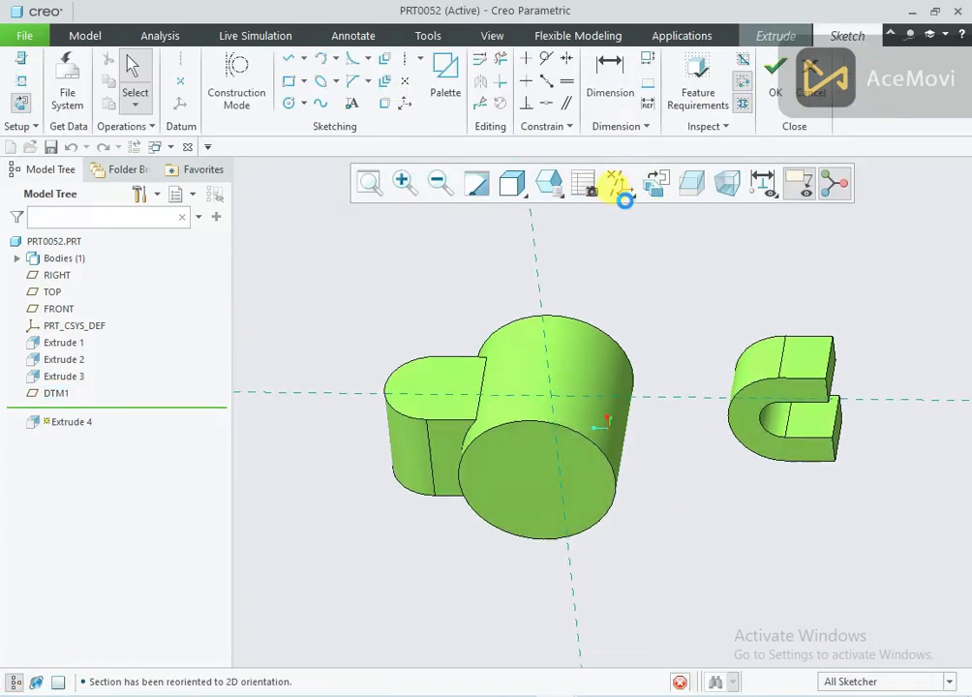
Add the cylinder's circular surface and the fork's two outer straight sides as sketch references.
right_click(636, 268)
click(666, 323)
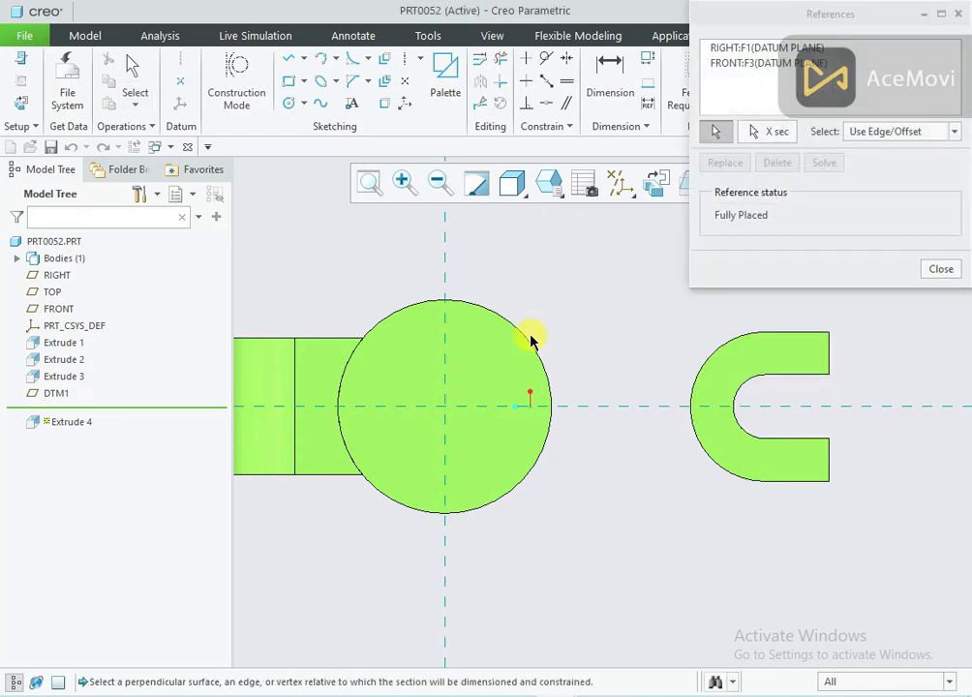
click(530, 341)
click(796, 334)
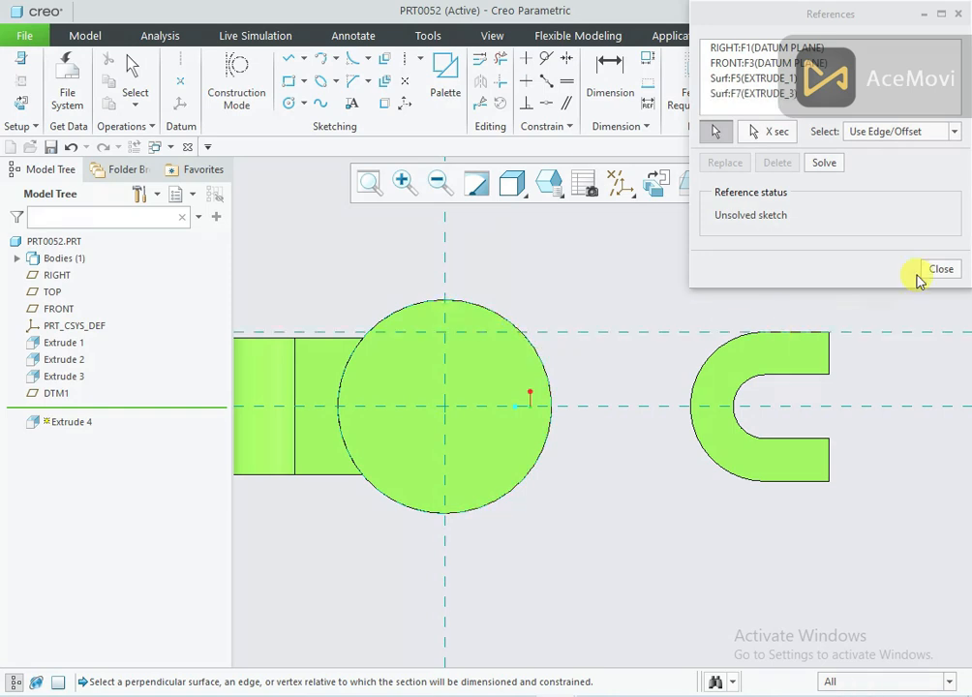
click(941, 269)
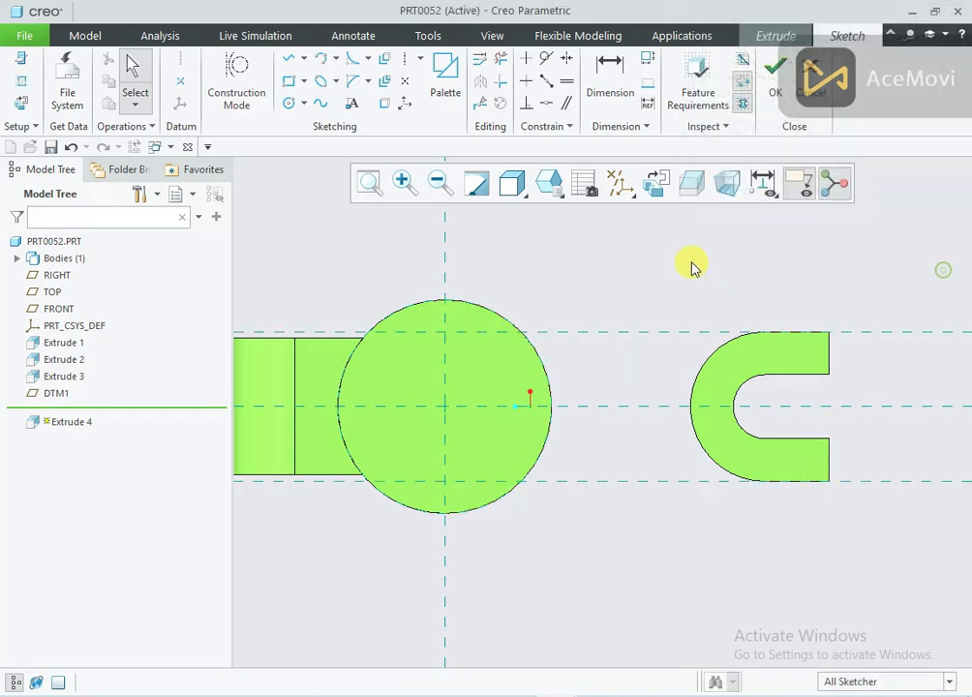
Sketch a line from the cylinder's circle to the fork's outer corner and make it tangent to the circle.
right_click(678, 264)
click(710, 291)
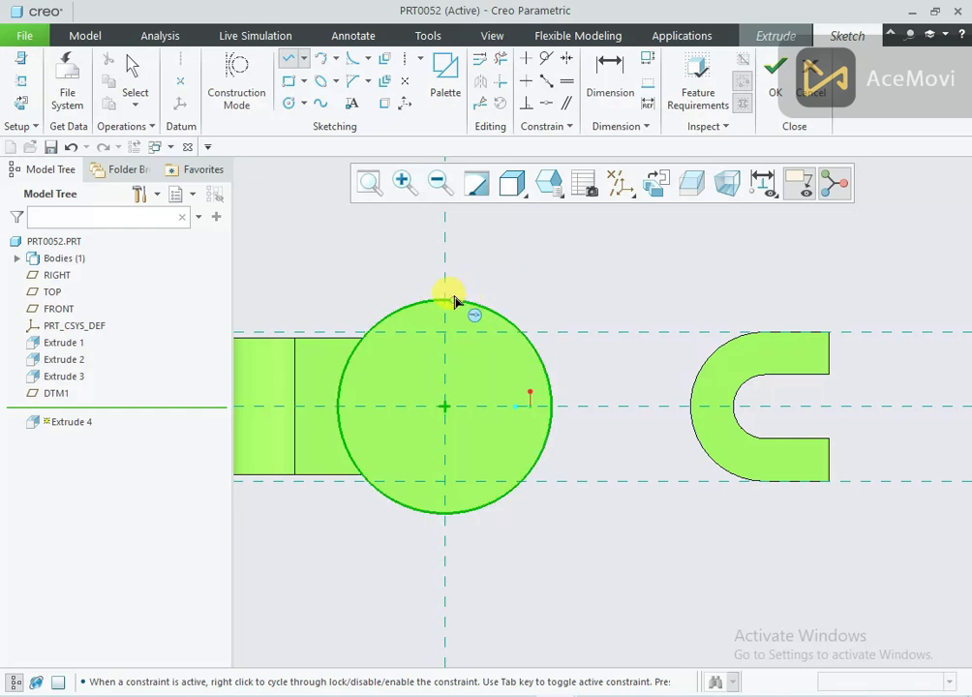
click(454, 301)
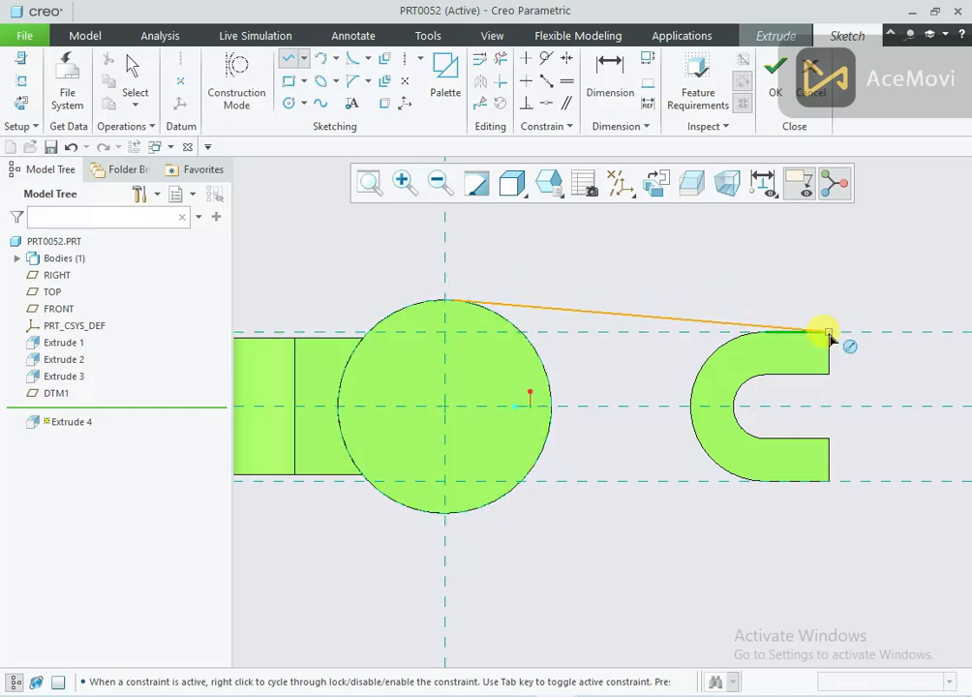
click(818, 291)
middle_click(775, 281)
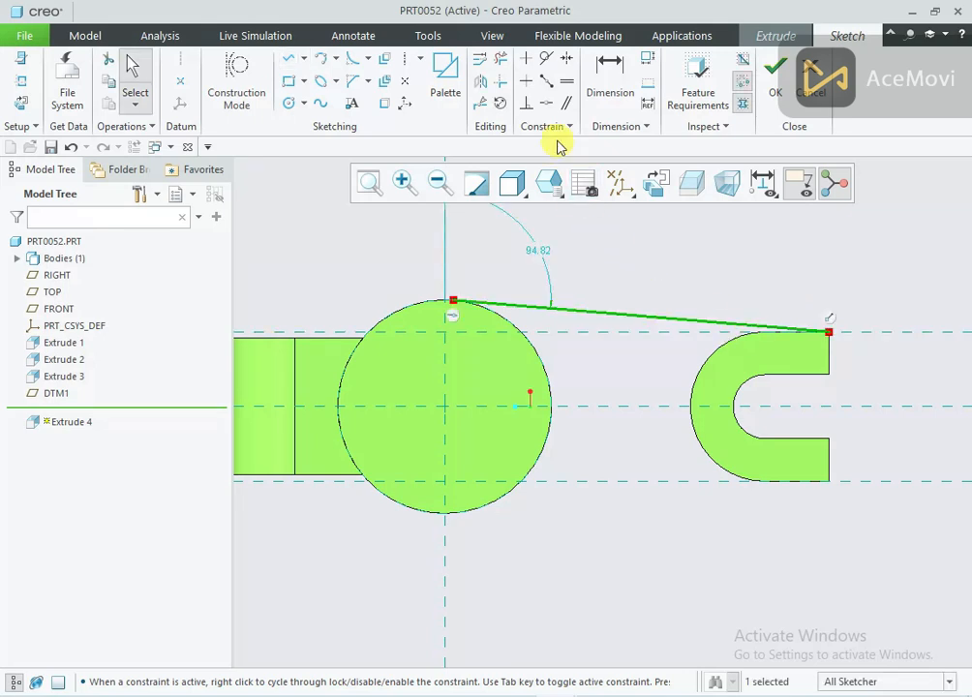
click(546, 61)
click(507, 308)
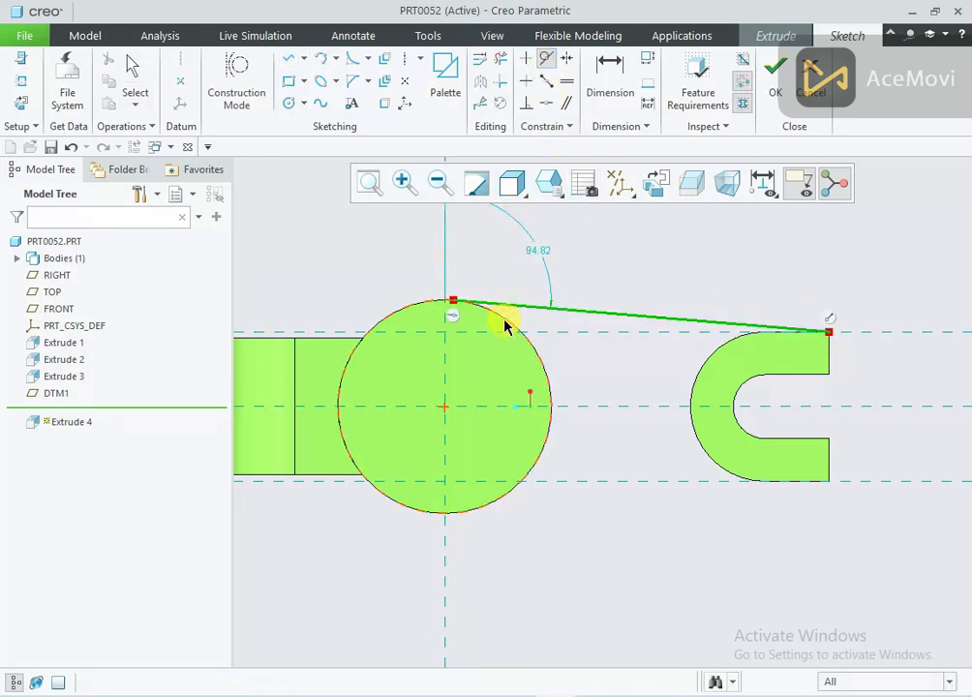
click(504, 321)
middle_click(573, 274)
Mirror the tangent line about the horizontal centre reference to form the arm's other side.
click(572, 310)
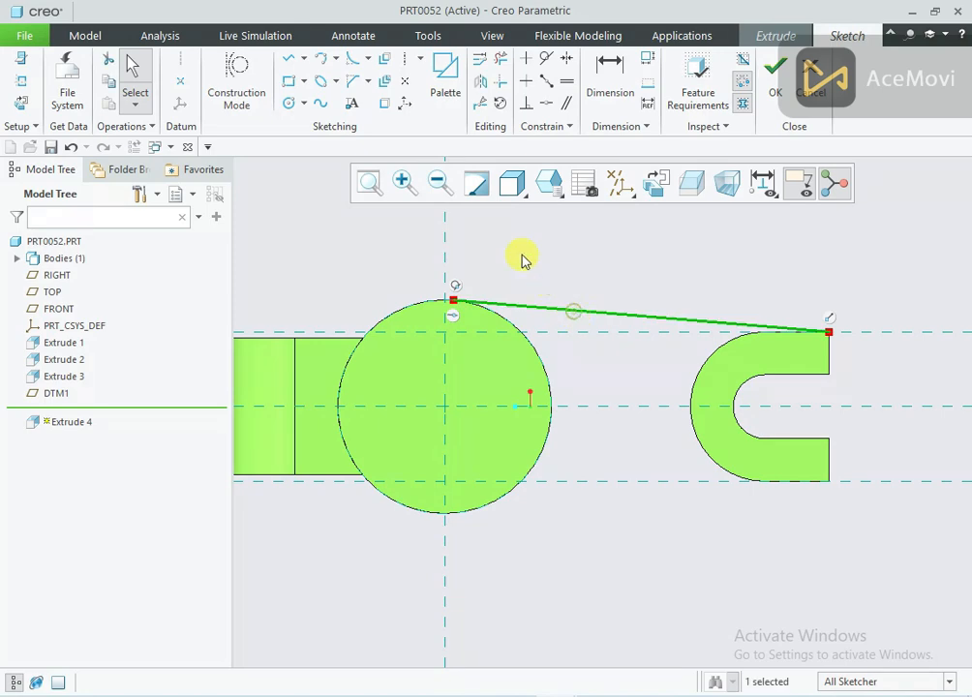
click(479, 81)
click(590, 407)
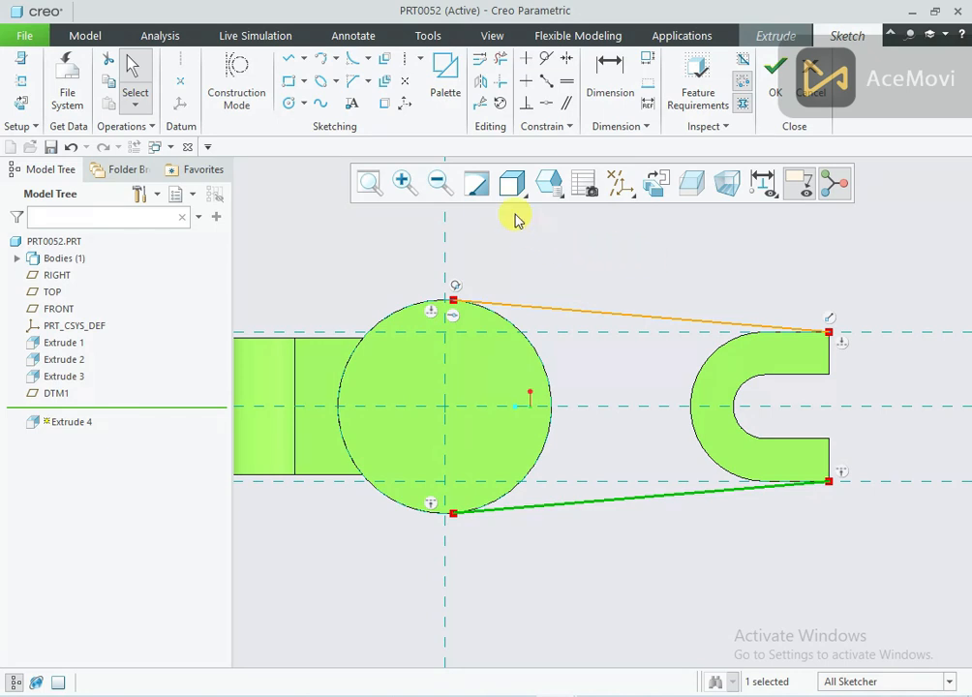
Project the cylinder's fork-side arc, the fork's outer arc and its two outer straight sides into the sketch.
click(387, 107)
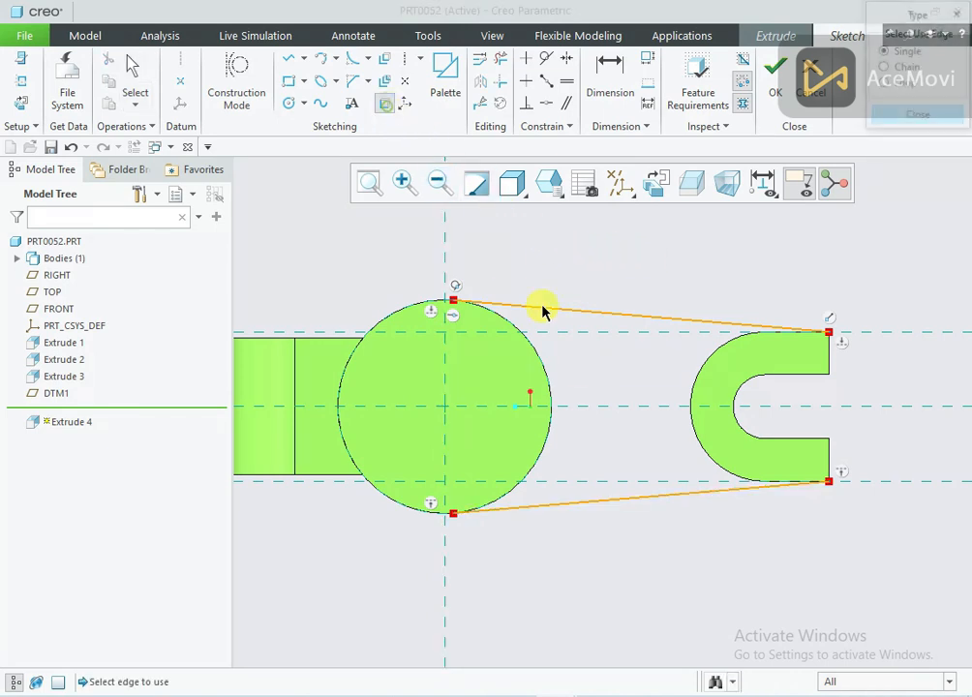
click(547, 377)
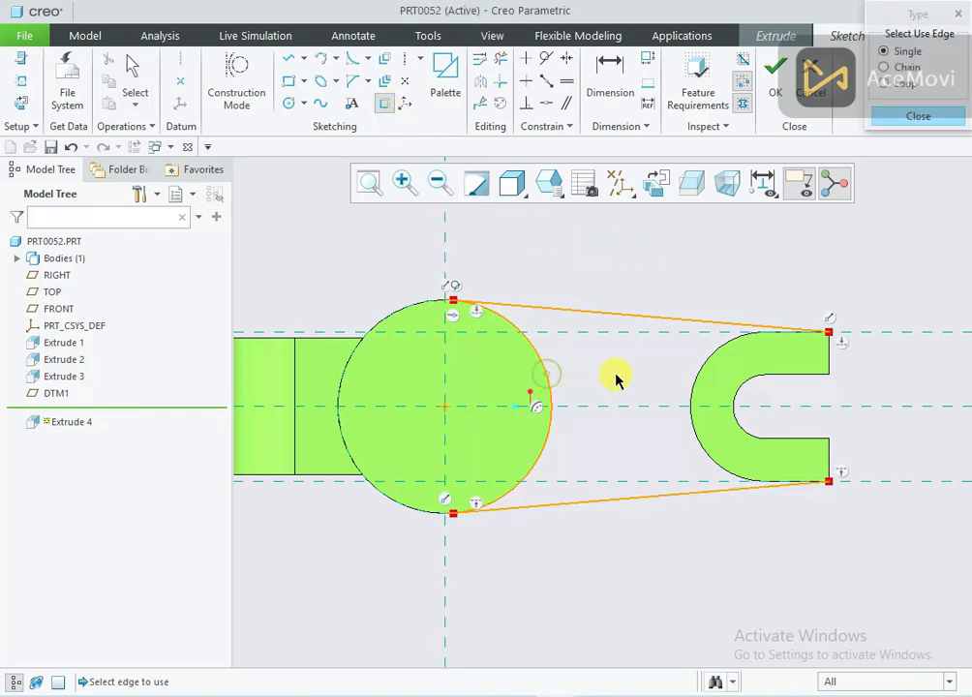
click(729, 354)
click(770, 485)
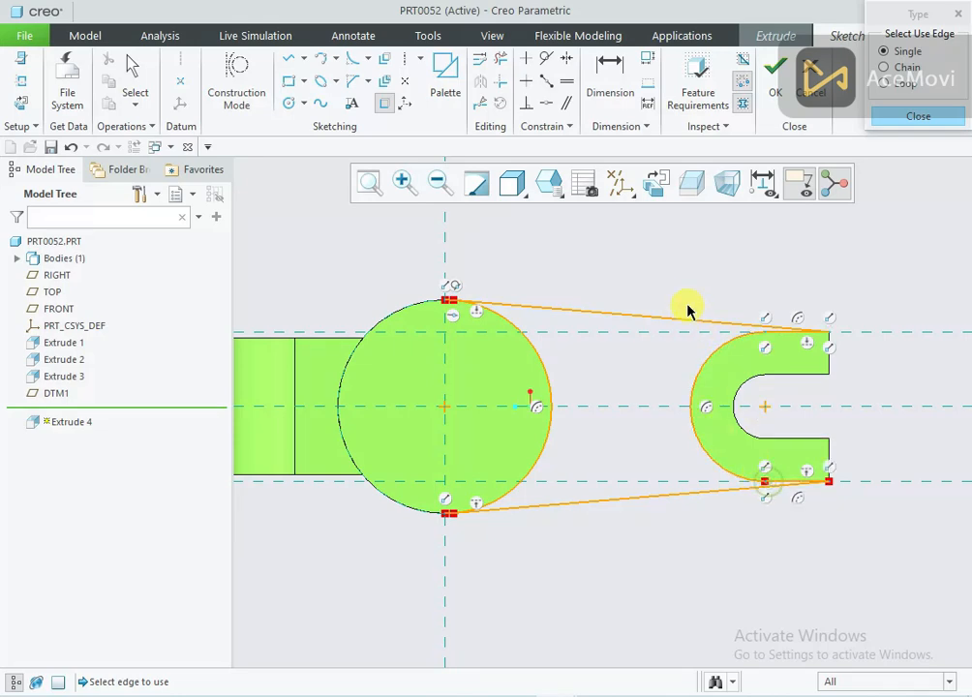
middle_click(687, 310)
Trim the short projected arc pieces that extend past the tangent lines on the cylinder's circle.
click(500, 58)
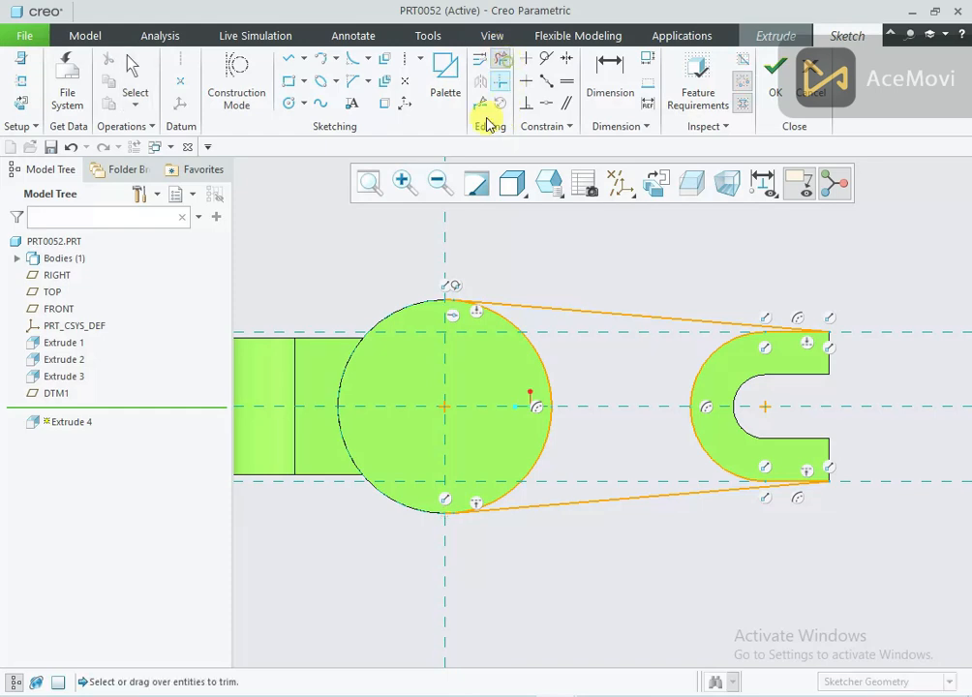
scroll(445, 298, down, 4)
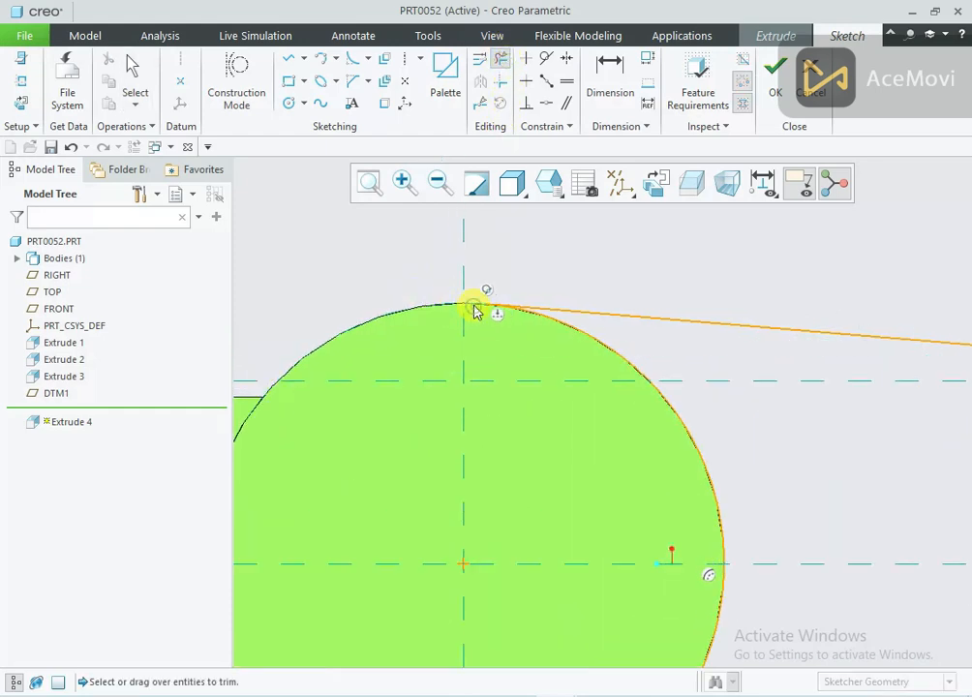
scroll(474, 310, up, 2)
scroll(455, 610, up, 2)
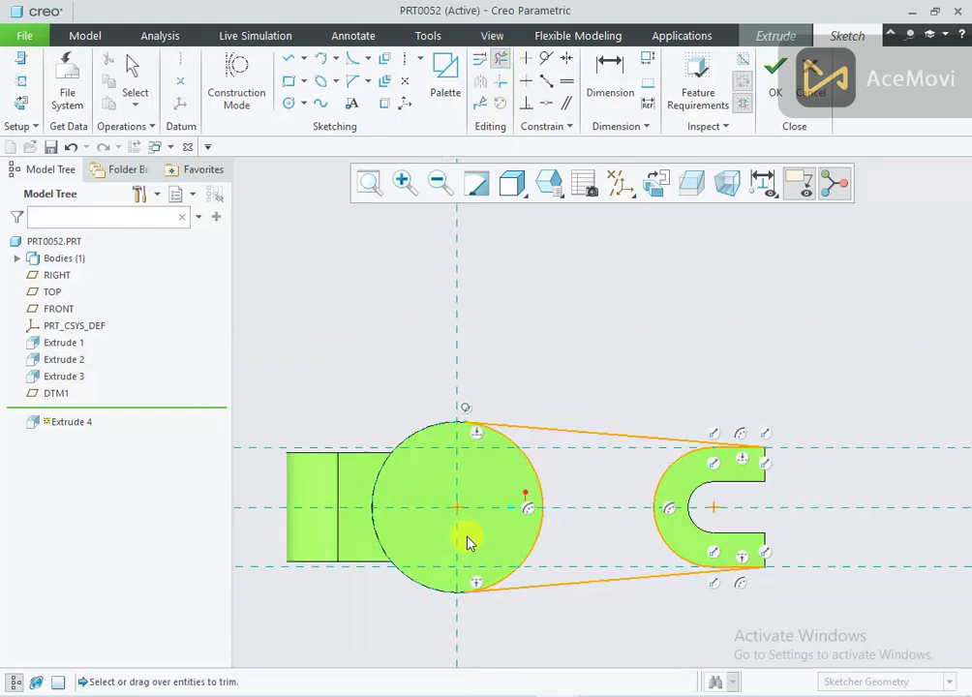
middle_click(479, 528)
Finish the arm sketch and extrude it 10 mm symmetrically about the midplane datum.
mouse_move(479, 528)
middle_down()
mouse_move(467, 462)
mouse_move(526, 443)
mouse_move(512, 631)
mouse_move(504, 596)
middle_up()
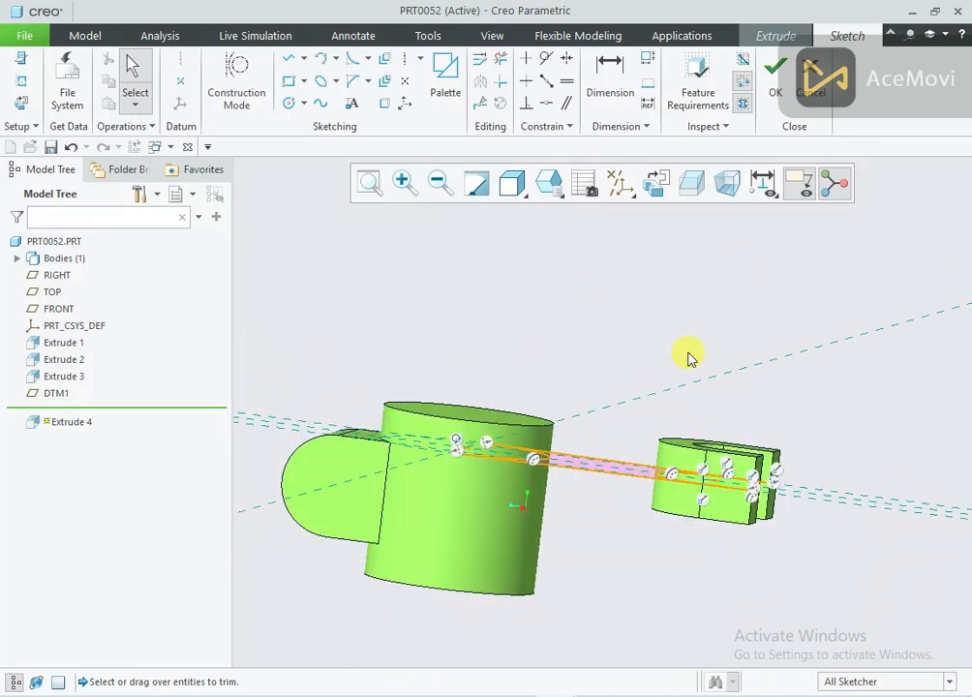
click(775, 73)
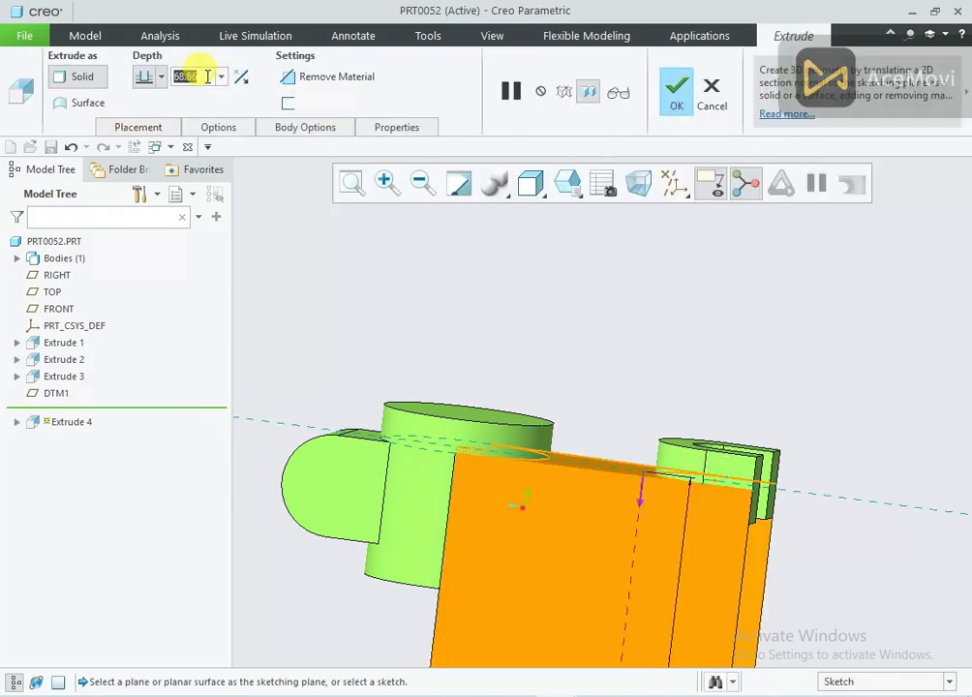
text(10)
key(Return)
click(162, 77)
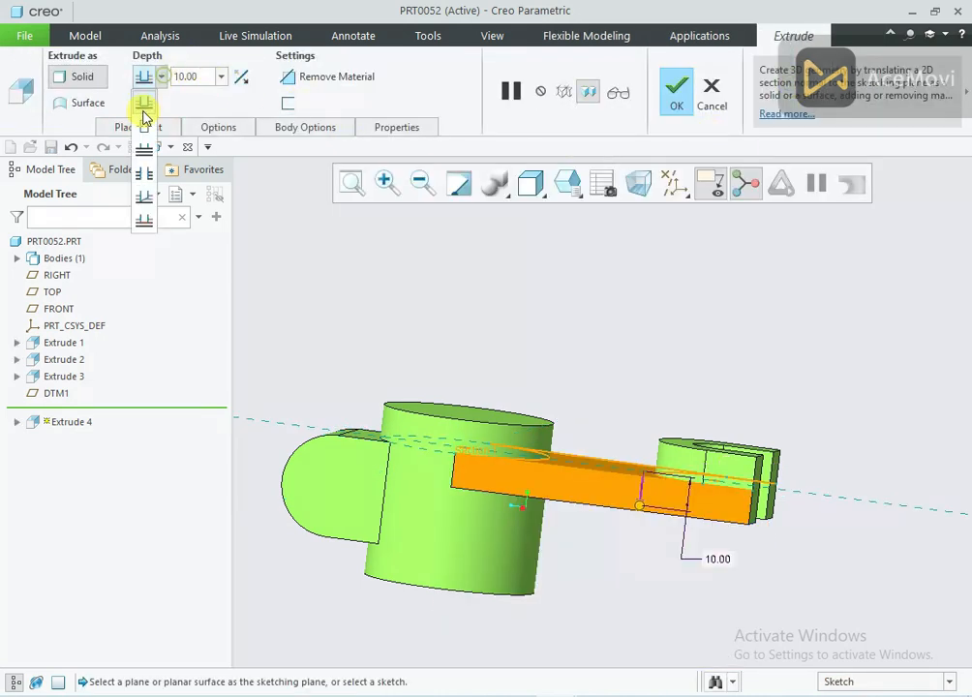
click(143, 112)
click(677, 105)
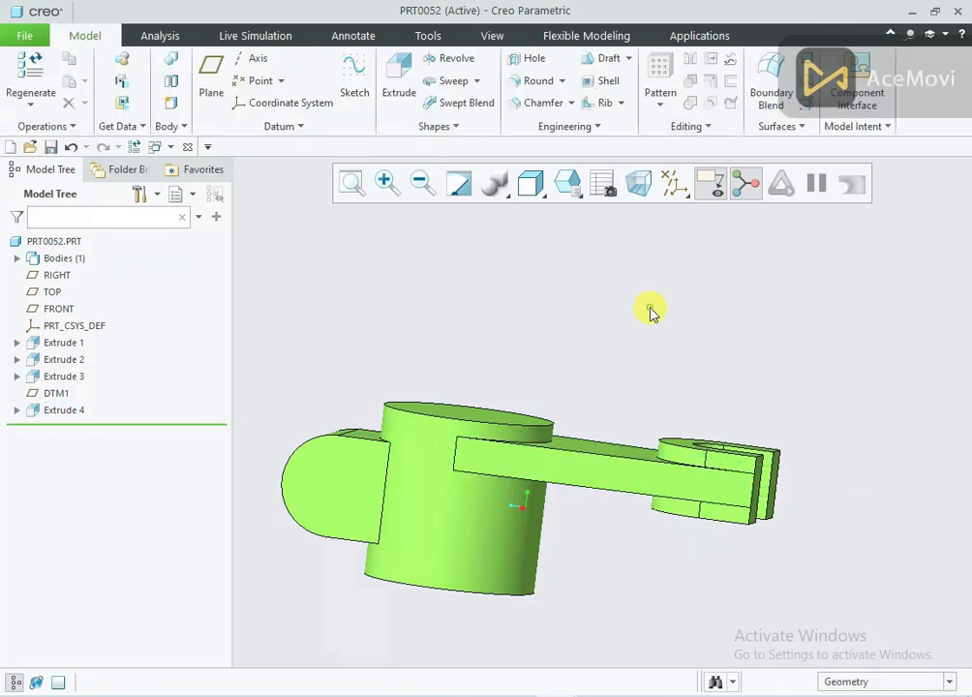
Check the rib's thickness and position in reference drawing 41.png in Photos, and return to Creo Parametric.
middle_drag(649, 311, 551, 562)
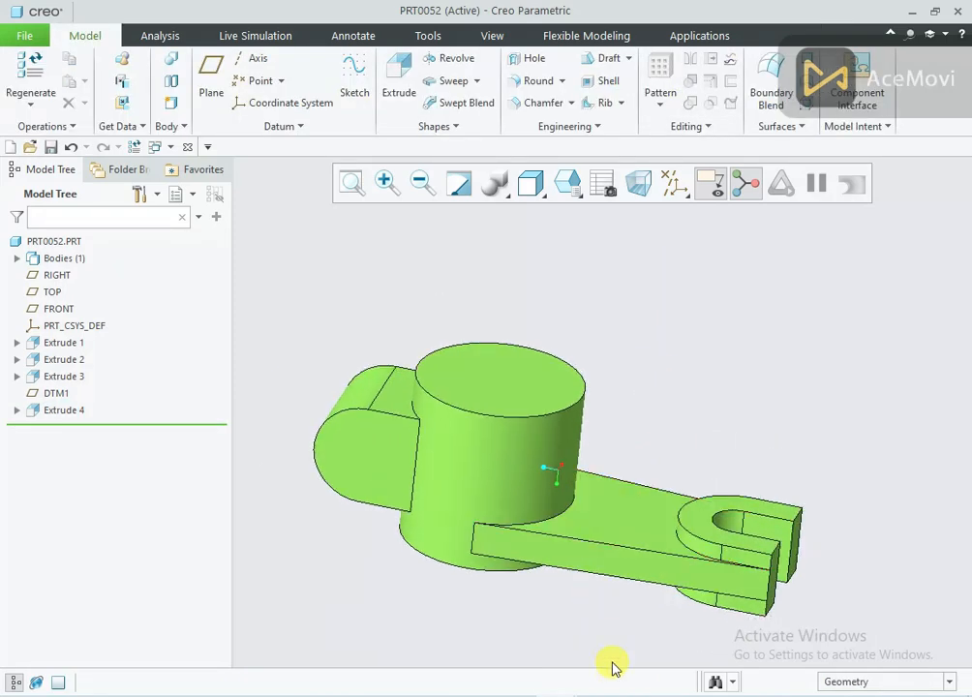
key(alt+Tab)
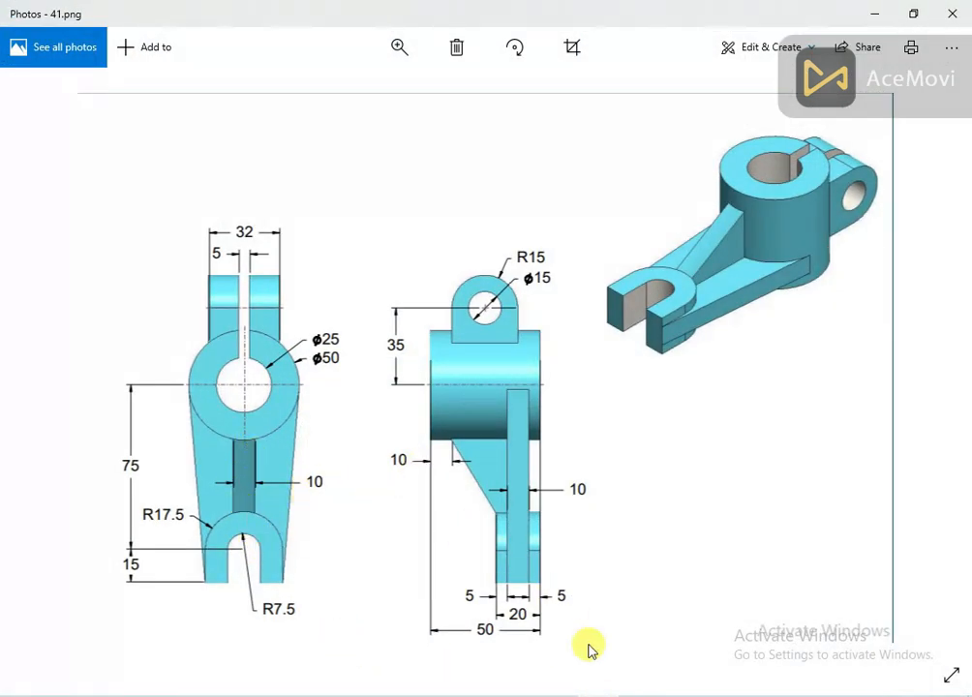
click(558, 695)
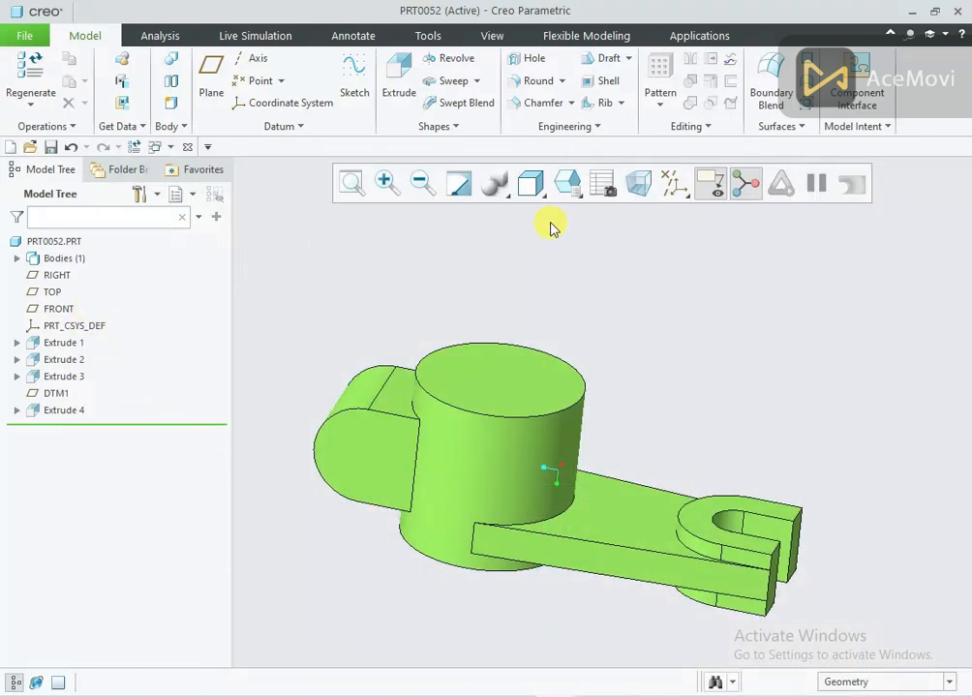
Display the datum planes and start a profile rib sketch on the RIGHT datum, viewed square on.
click(676, 184)
click(689, 284)
click(571, 273)
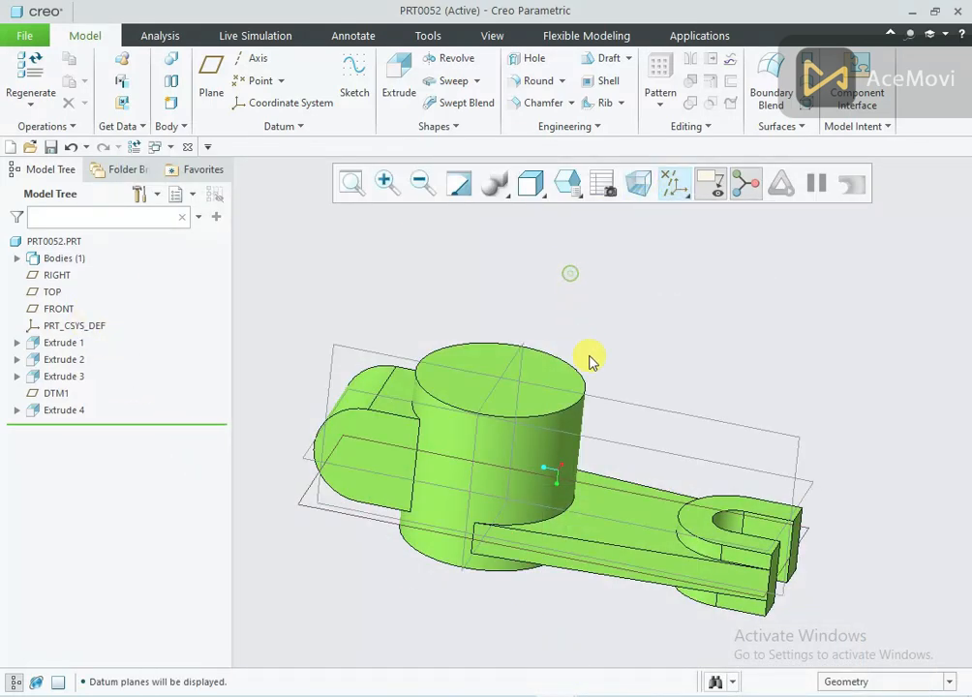
click(611, 394)
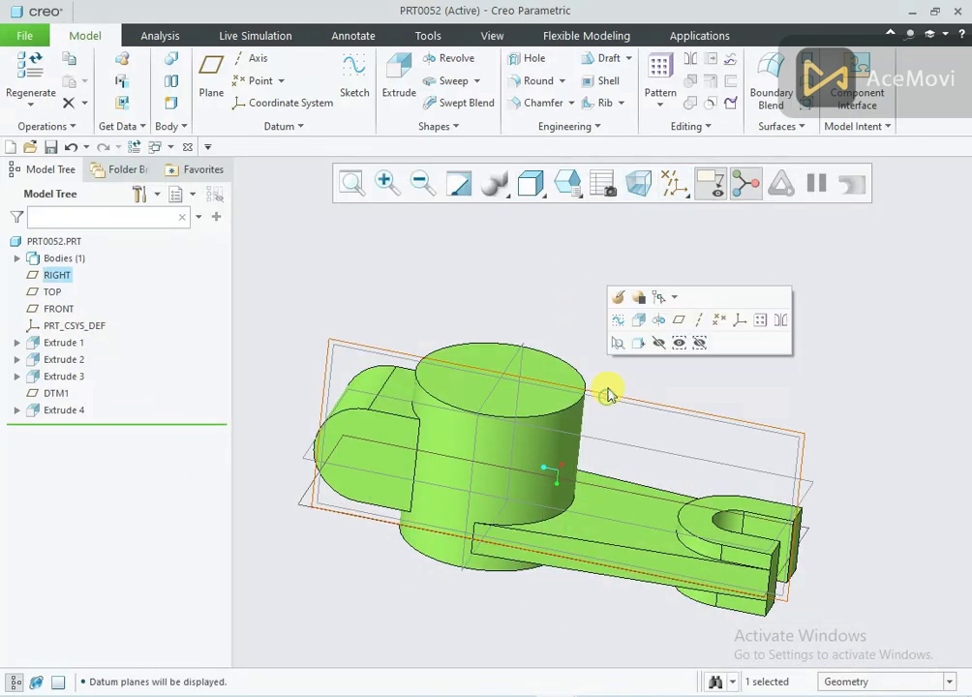
click(622, 104)
click(623, 143)
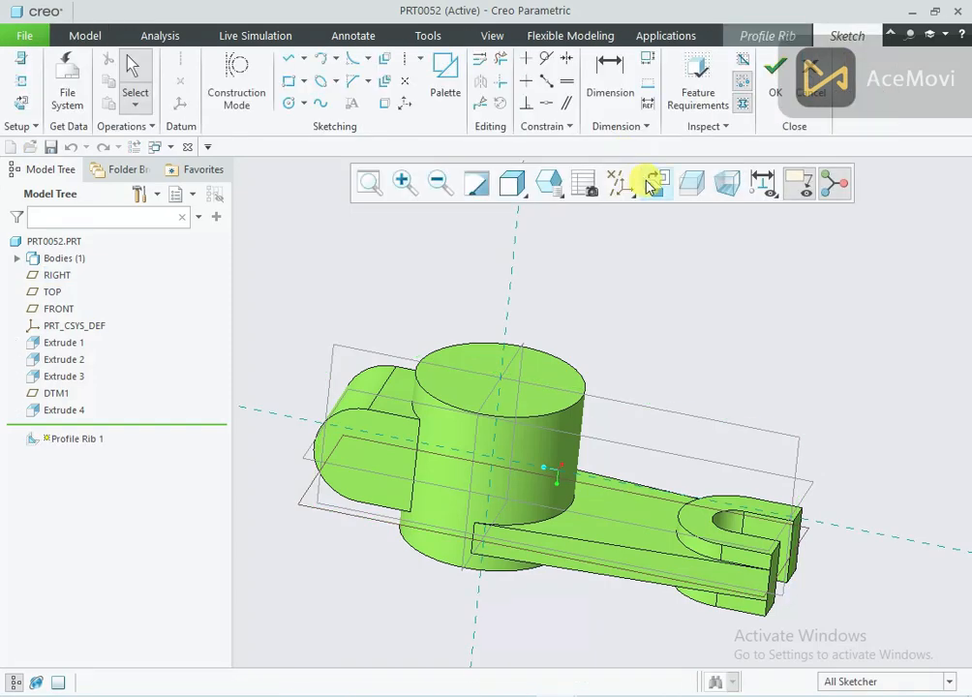
click(651, 184)
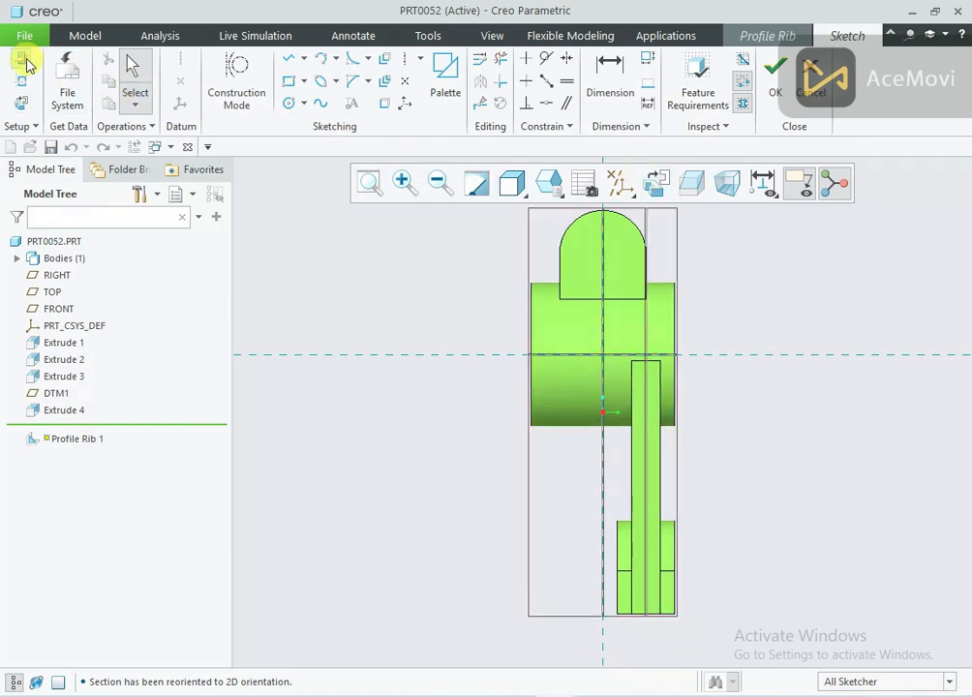
Change the rib sketch's orientation relative to the TOP datum so that the cylinder stands upright.
click(23, 62)
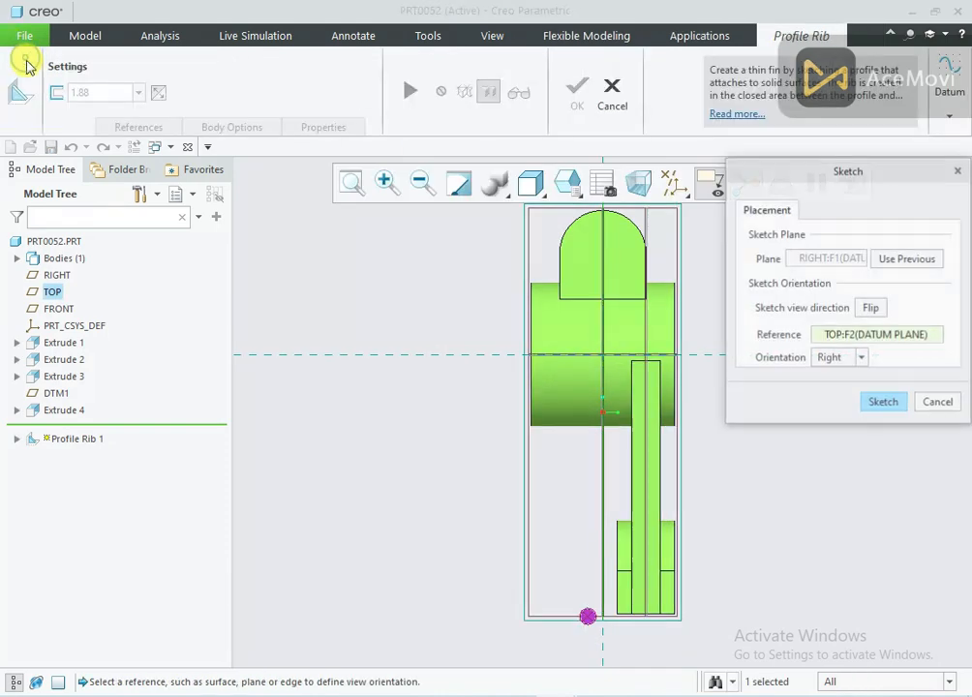
click(856, 359)
click(850, 389)
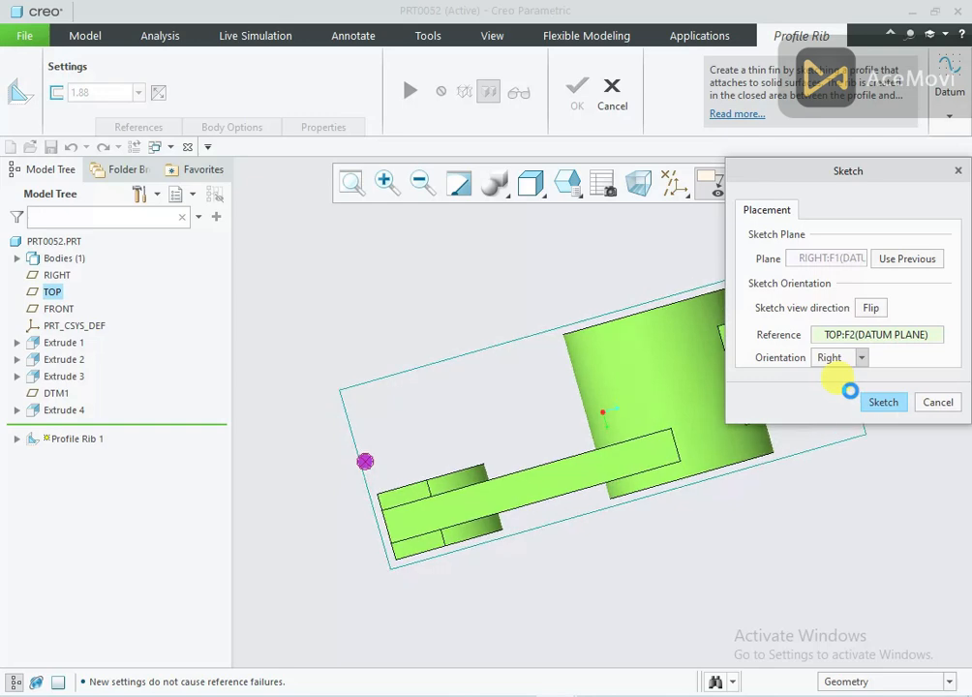
click(883, 402)
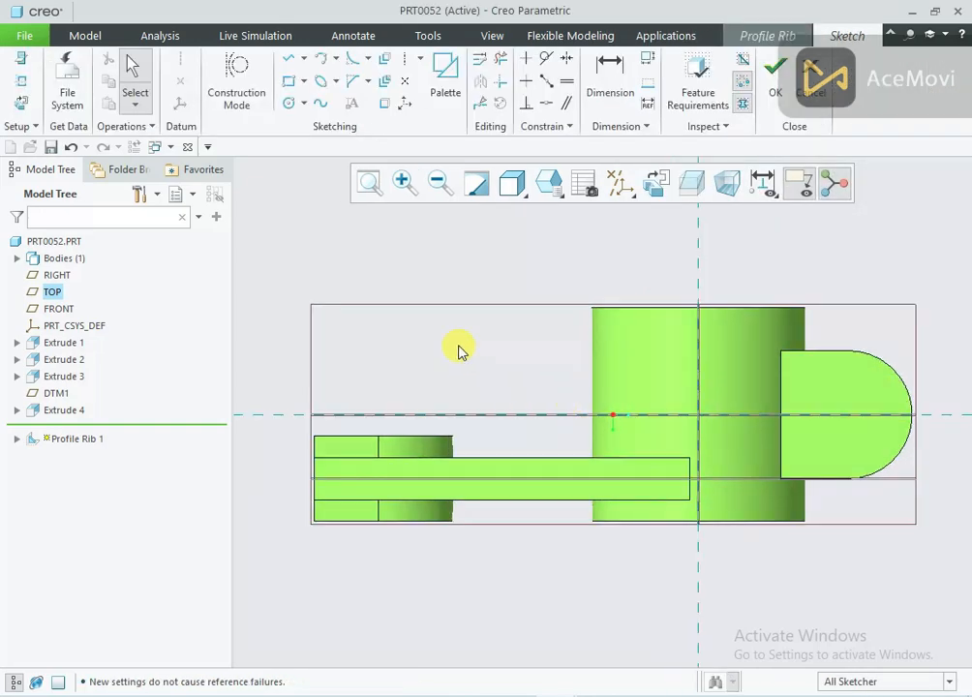
right_click(459, 399)
click(505, 435)
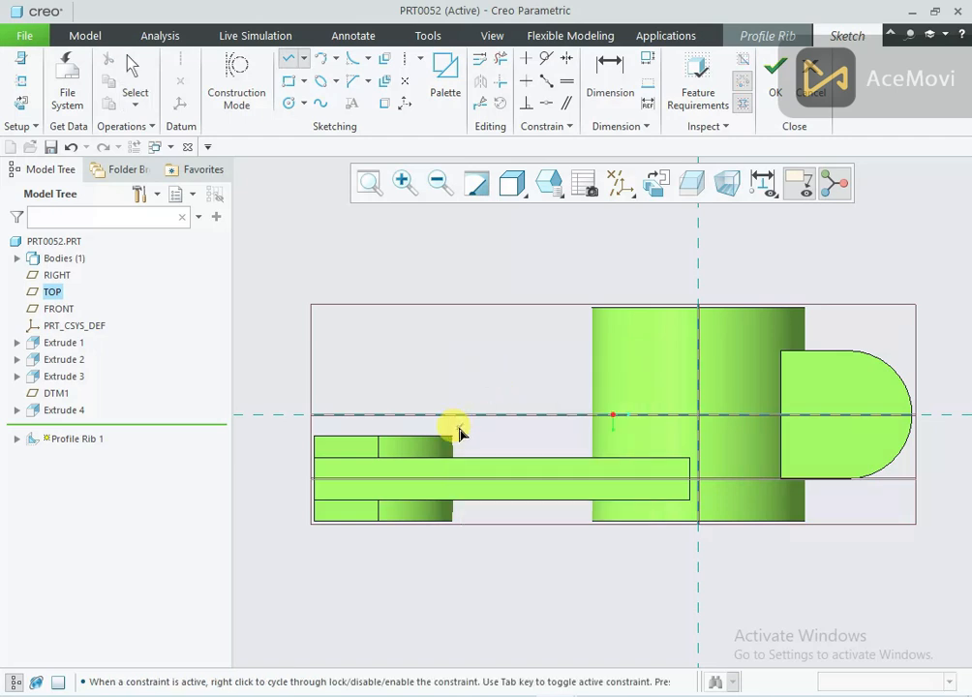
click(592, 308)
middle_click(648, 274)
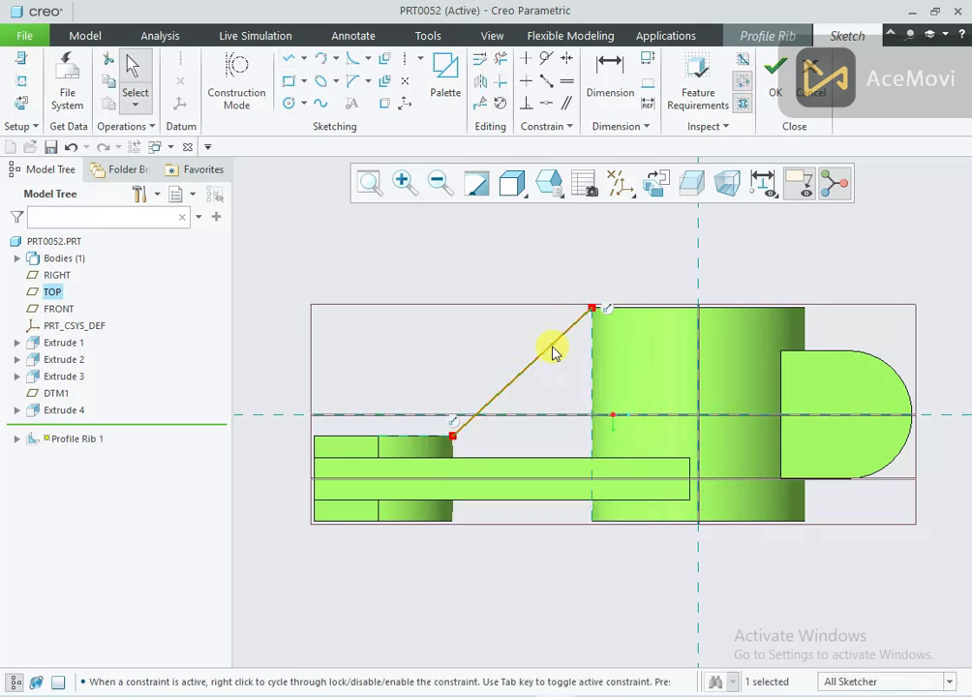
key(Delete)
Sketch a sloping rib line from partway up the cylinder's side to the upper inner corner of the fork.
right_click(555, 263)
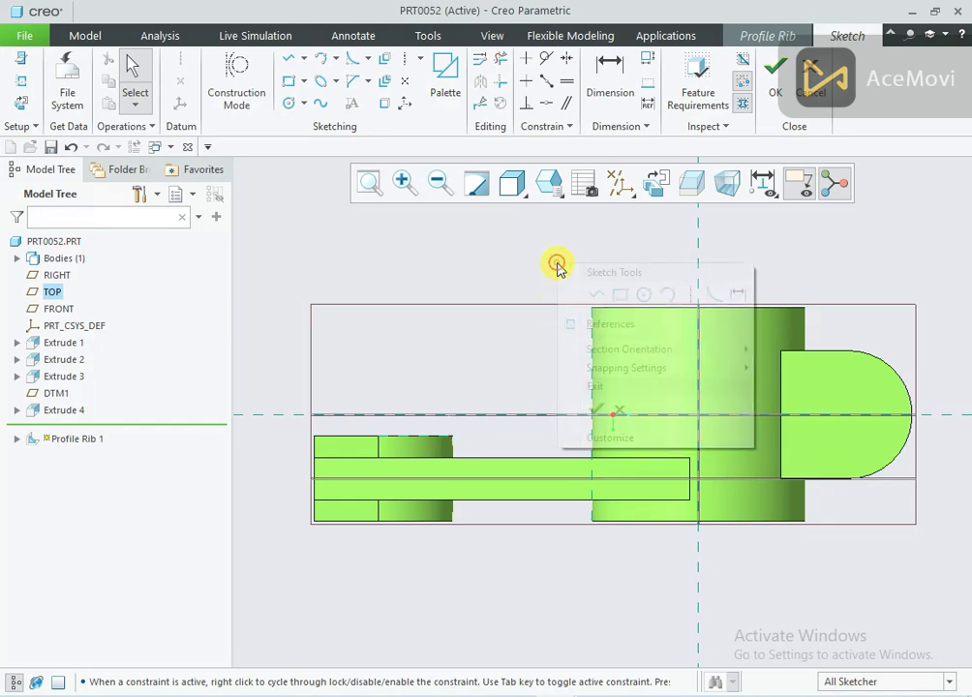
click(598, 296)
click(592, 348)
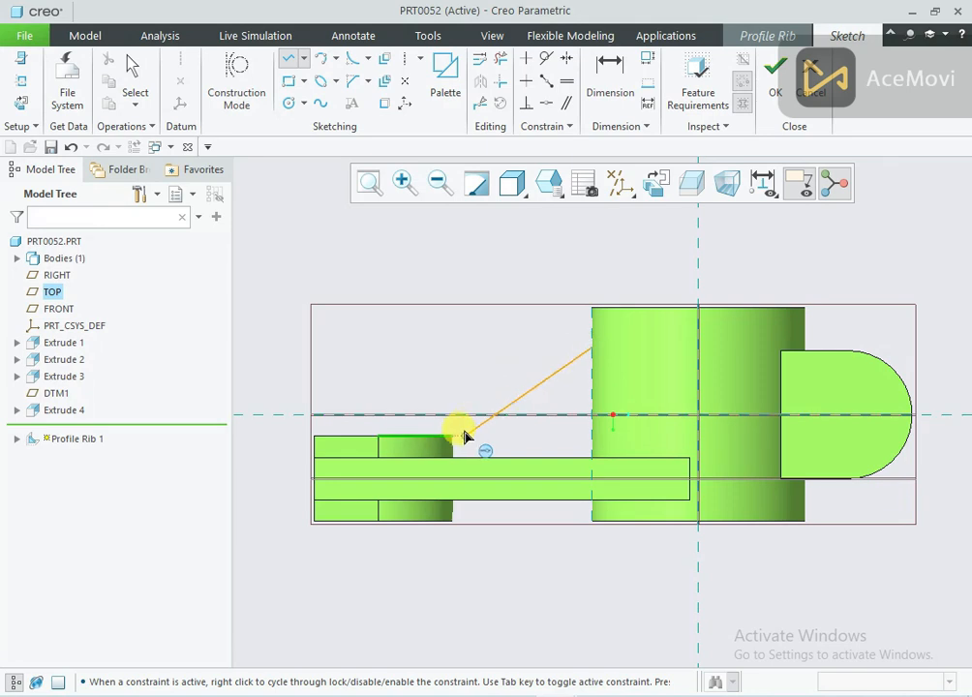
middle_click(503, 368)
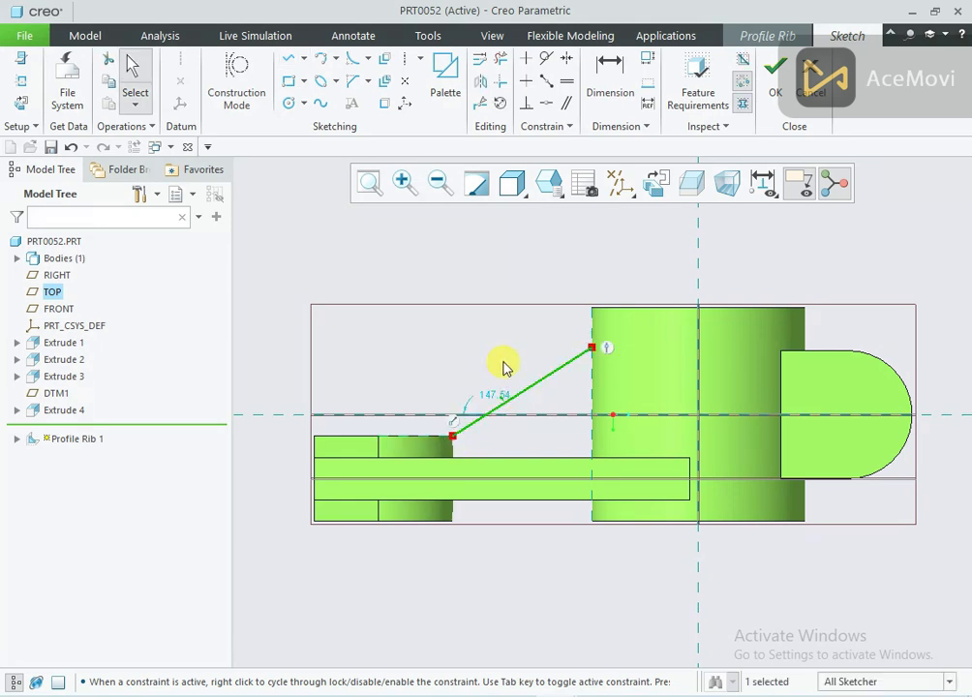
Dimension the rib line's upper endpoint 10 mm below the cylinder's top edge.
right_click(542, 271)
click(712, 237)
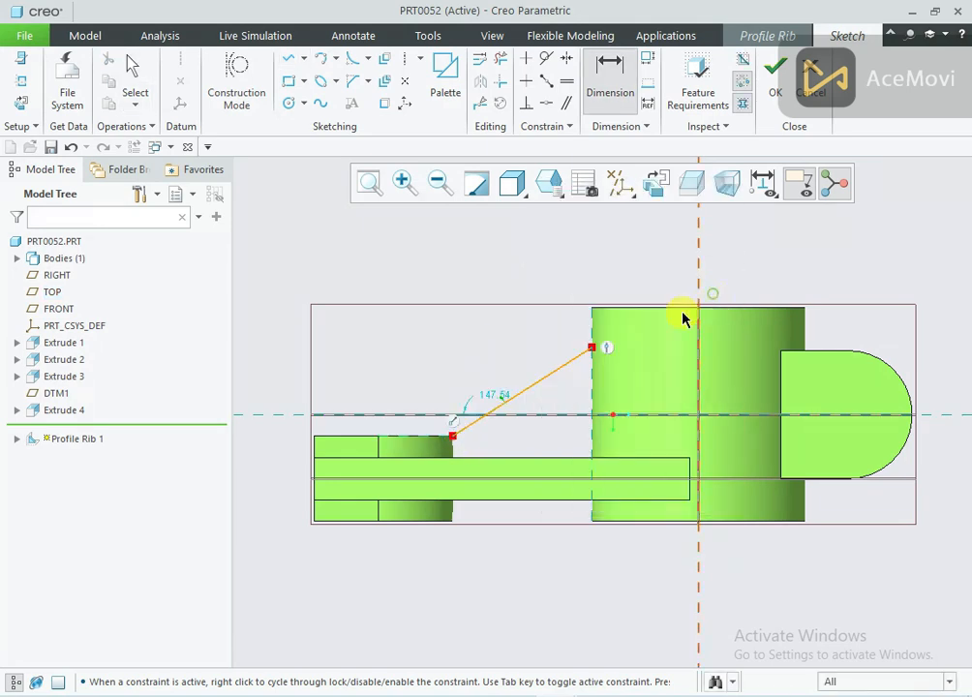
click(550, 307)
middle_click(549, 320)
text(10)
key(Return)
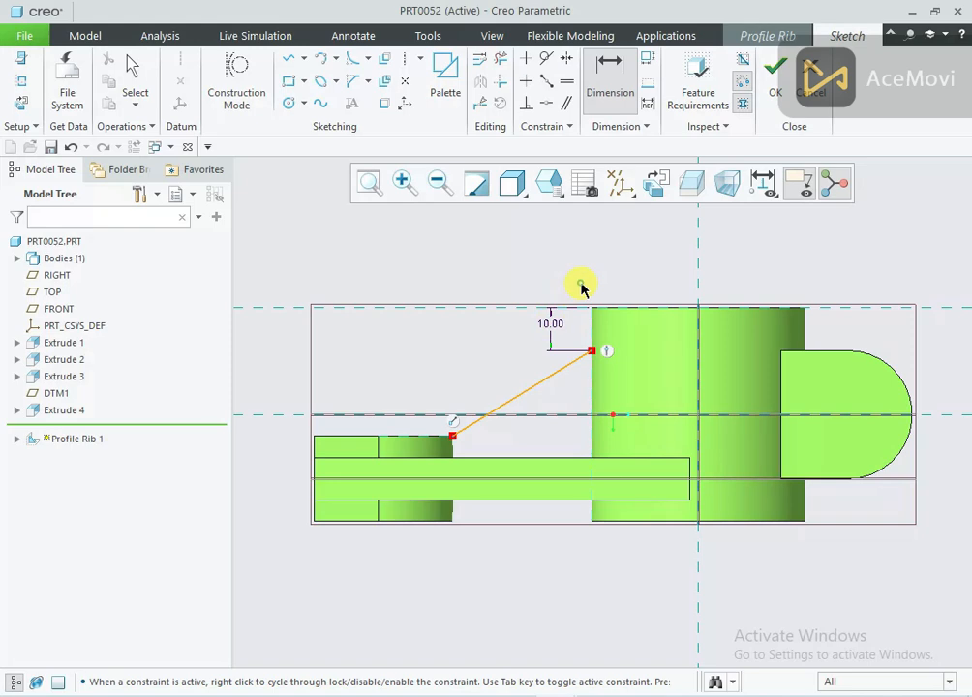
Finish the rib sketch and create the profile rib with a thickness of 10 mm.
click(774, 92)
middle_drag(506, 383, 507, 397)
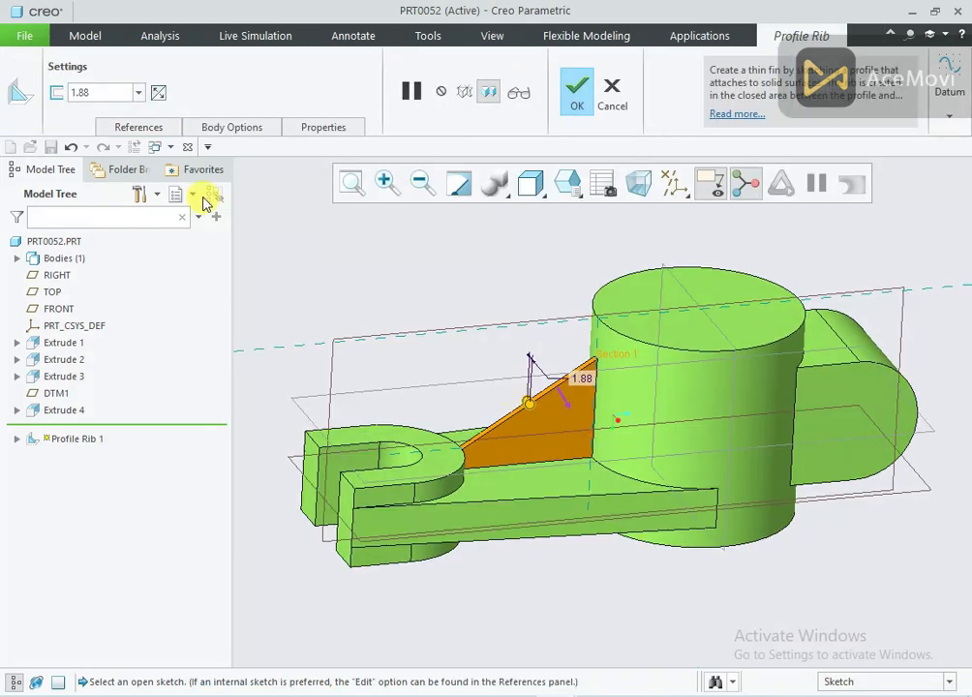
text(10)
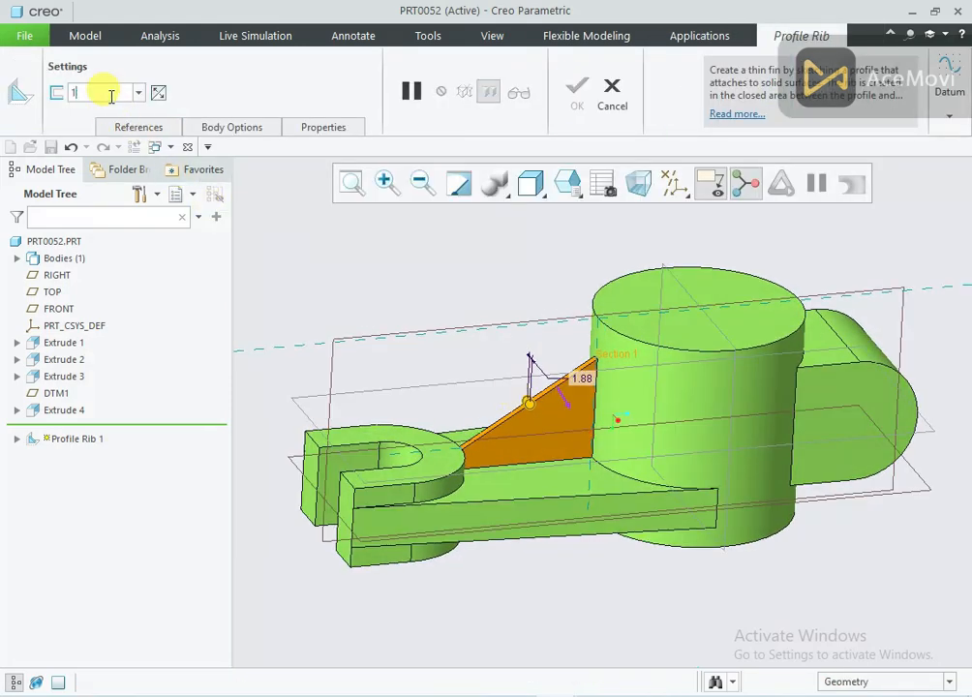
key(Return)
click(574, 92)
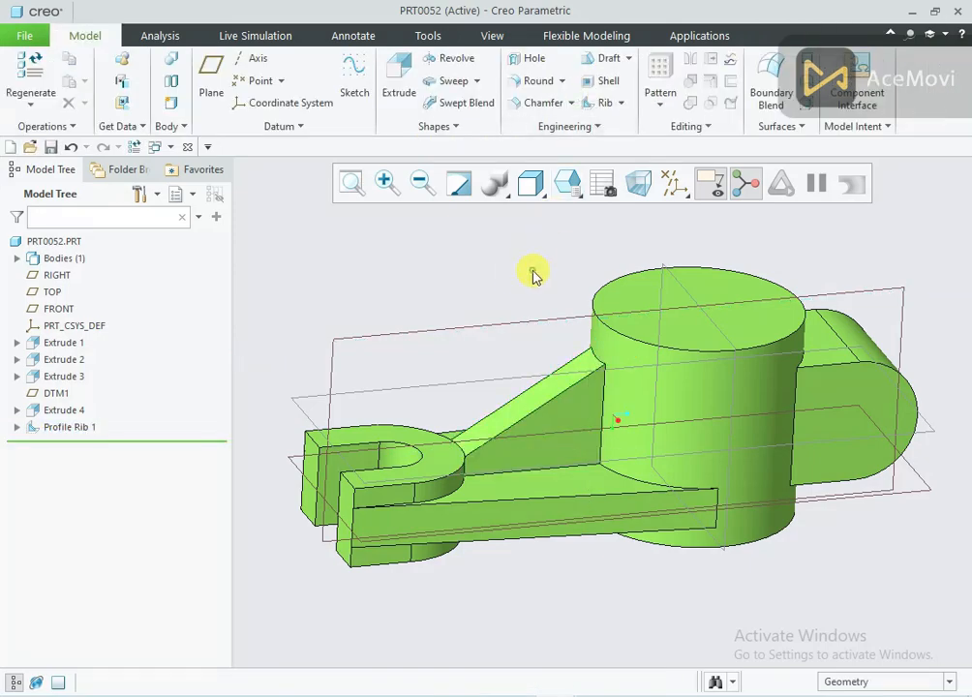
Hide the datum planes and display the datum axes.
middle_drag(532, 271, 701, 353)
click(672, 193)
click(697, 287)
click(675, 186)
click(679, 231)
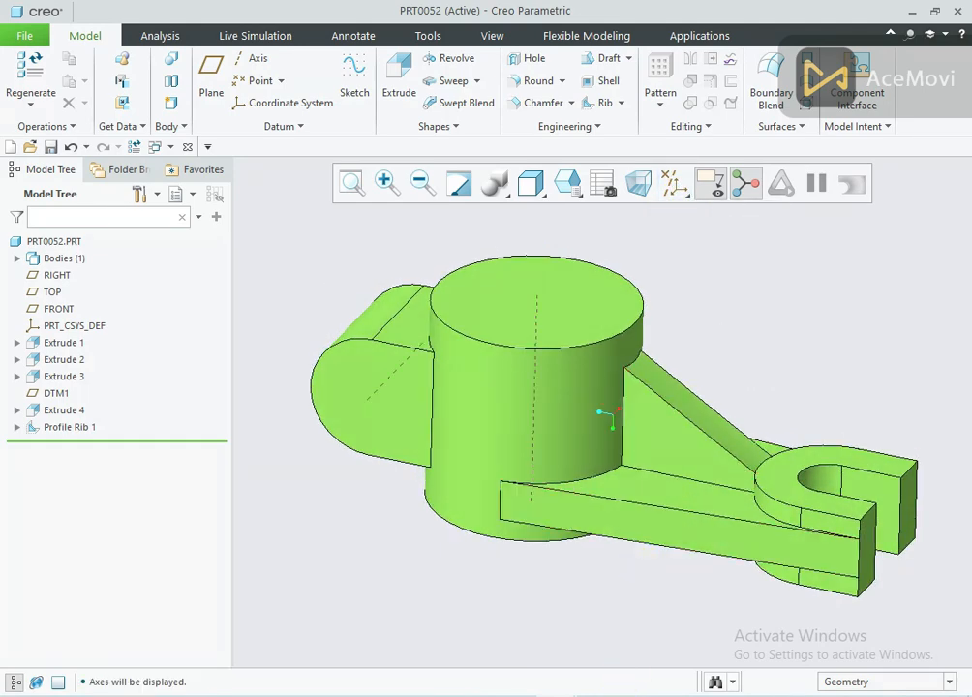
Check the hole diameters in the reference drawing, then place a simple 25 mm hole on the cylinder's top face, coaxial with the cylinder.
key(alt+Tab)
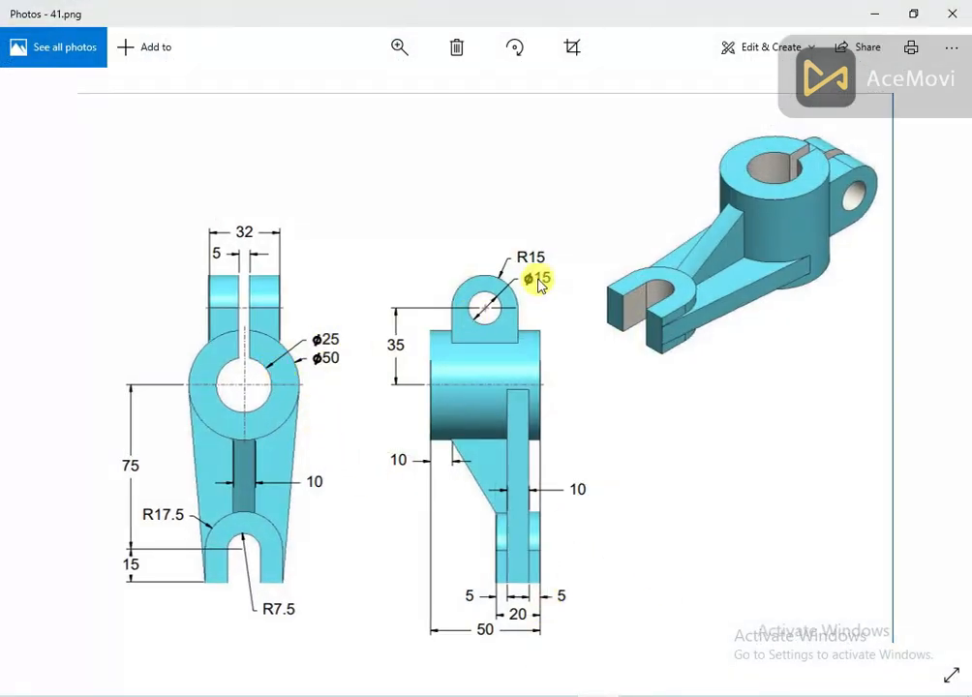
click(556, 694)
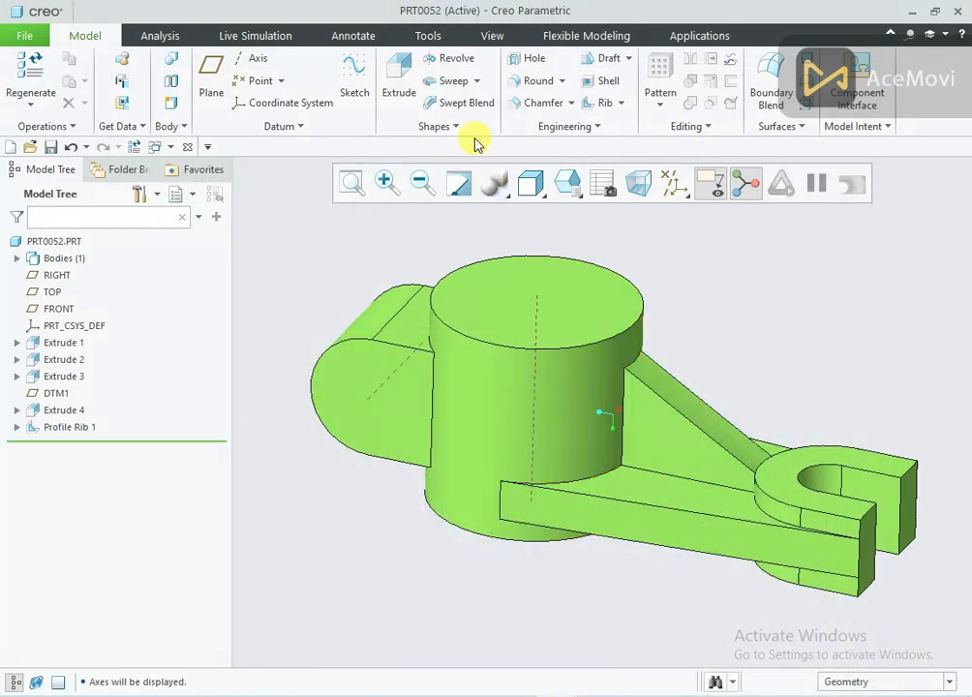
click(528, 59)
click(586, 297)
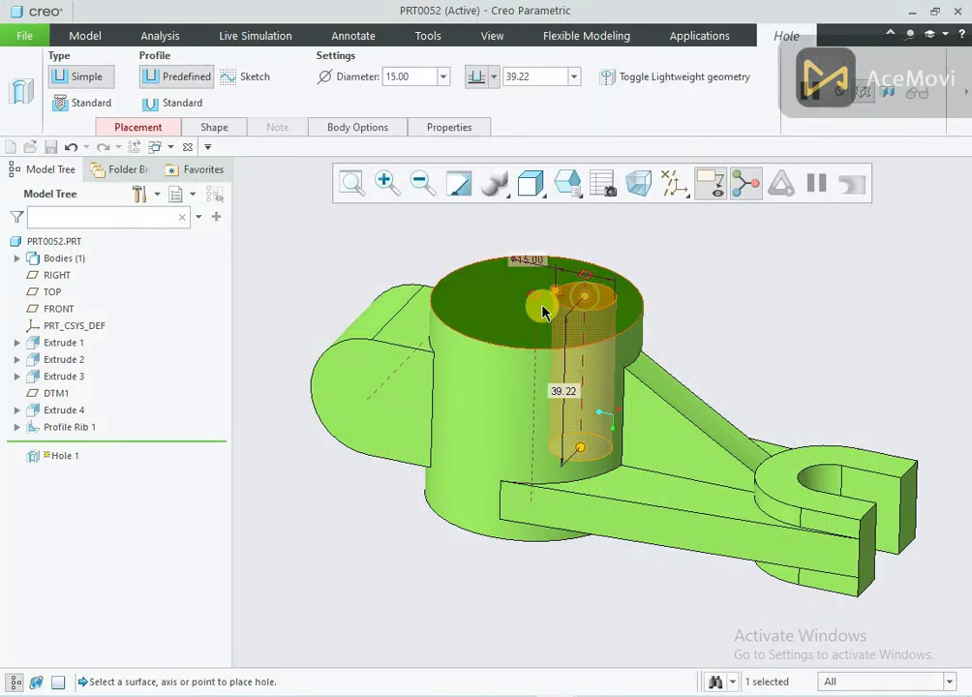
click(536, 313)
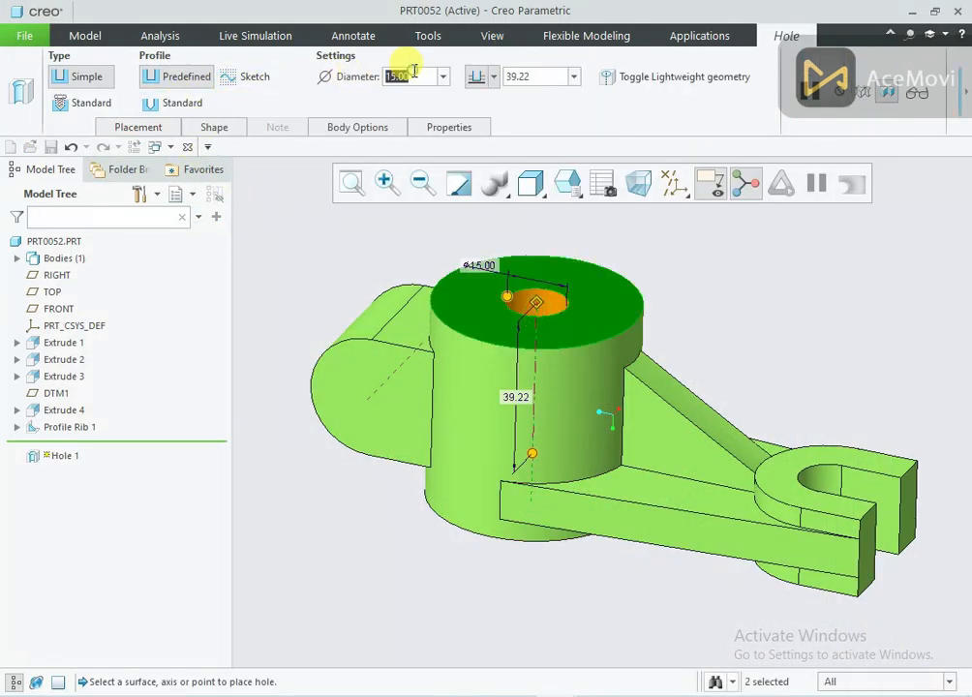
text(25)
key(Return)
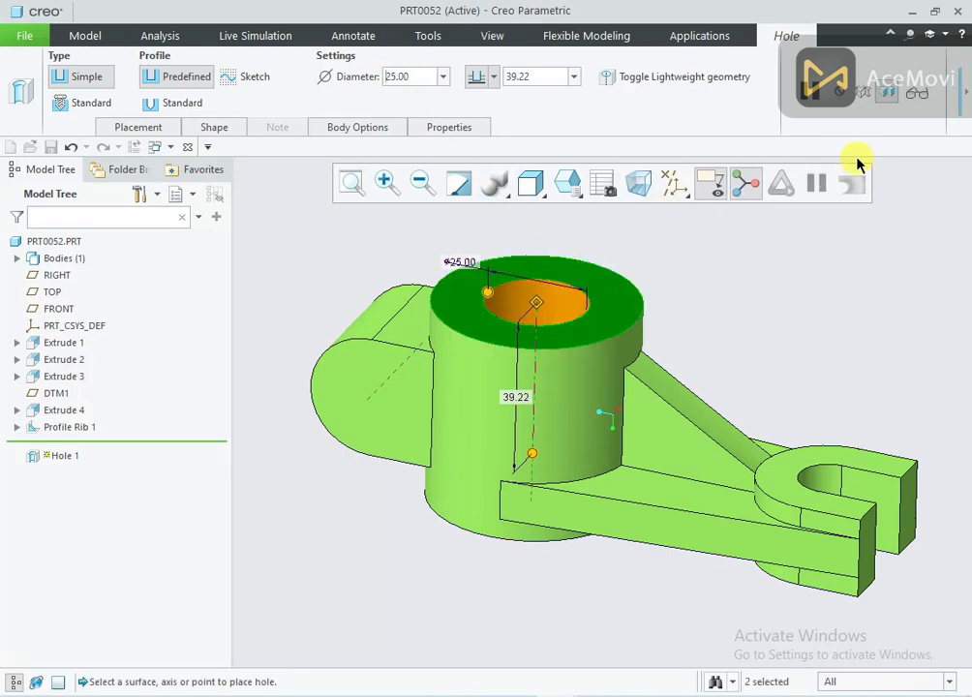
Set the cylinder hole's depth to Through All and complete the hole.
click(965, 100)
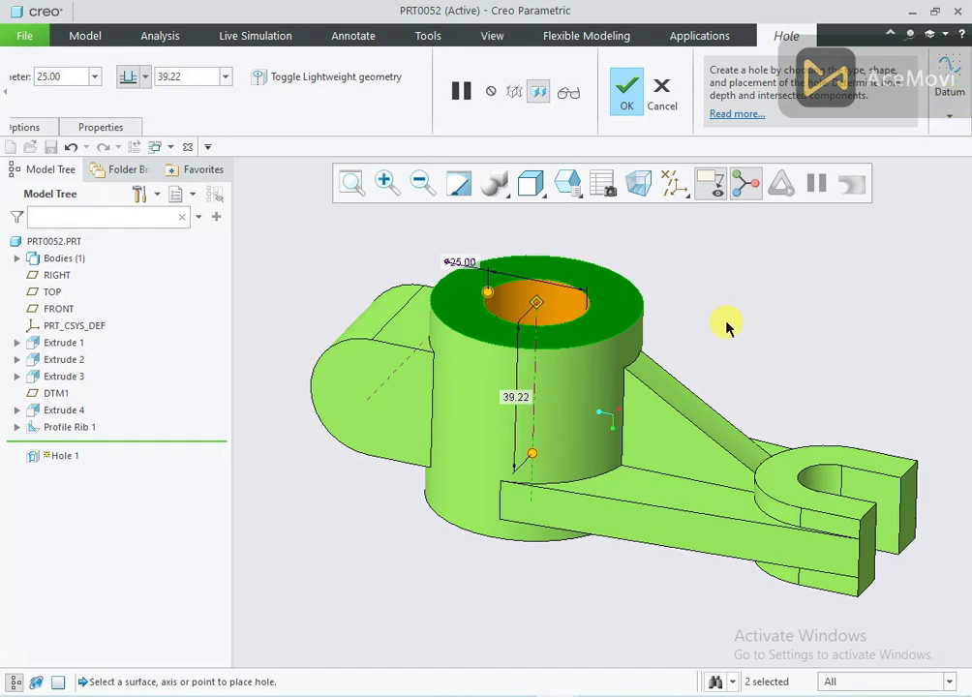
middle_drag(727, 326, 715, 306)
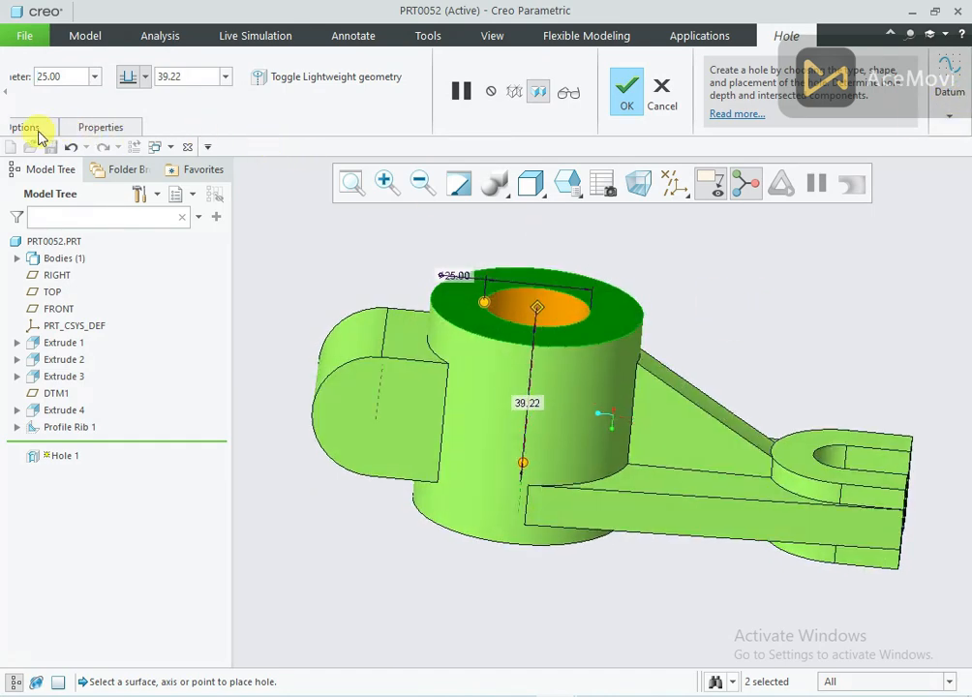
click(7, 92)
click(223, 130)
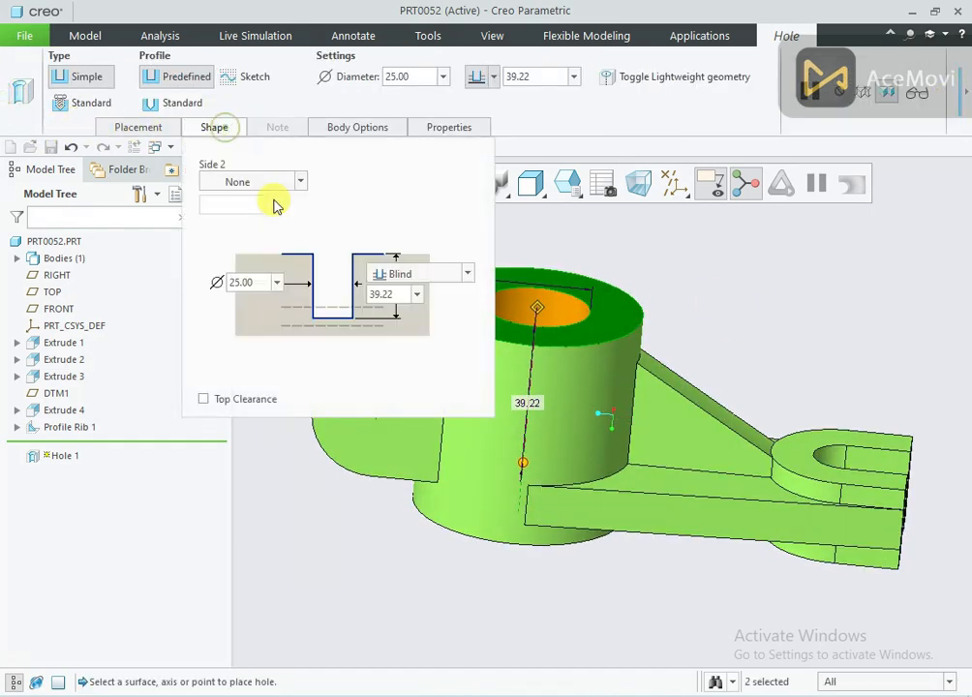
click(402, 273)
click(416, 351)
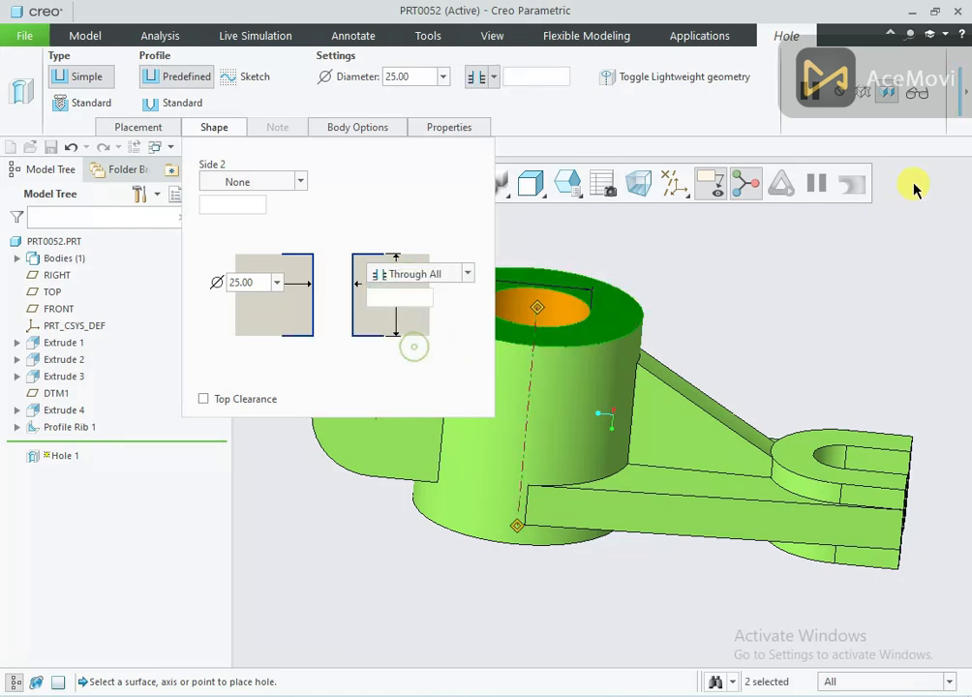
click(963, 97)
click(625, 104)
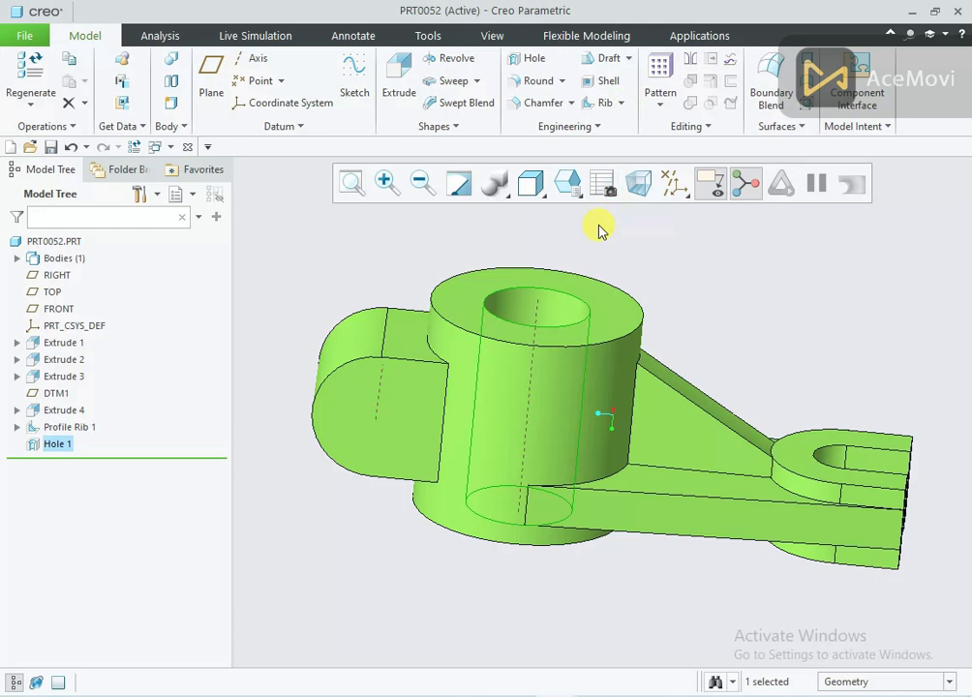
Place a simple 15 mm hole on the rounded lug's flat side face, coaxial with the lug's axis.
click(527, 58)
click(427, 373)
ctrl+click(384, 407)
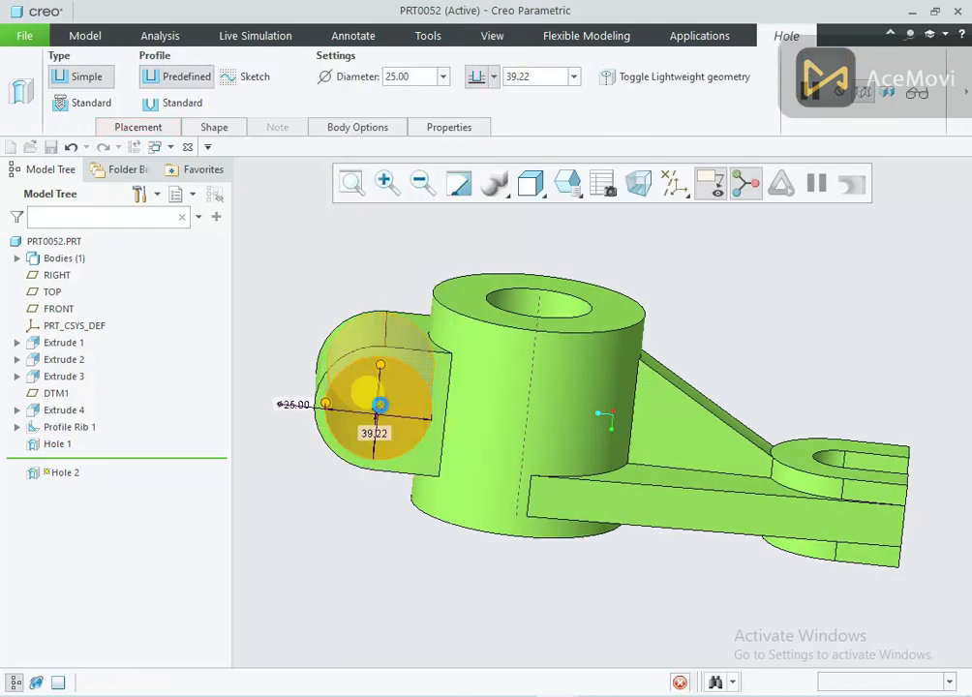
text(15)
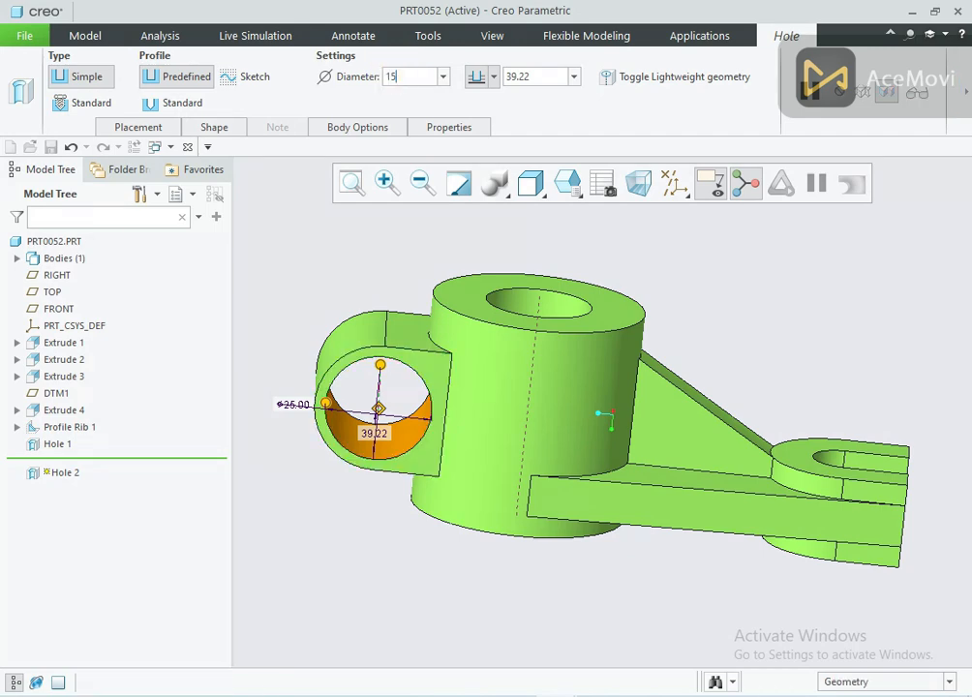
key(Return)
Make the lug hole run Through All and complete it.
click(219, 129)
click(402, 275)
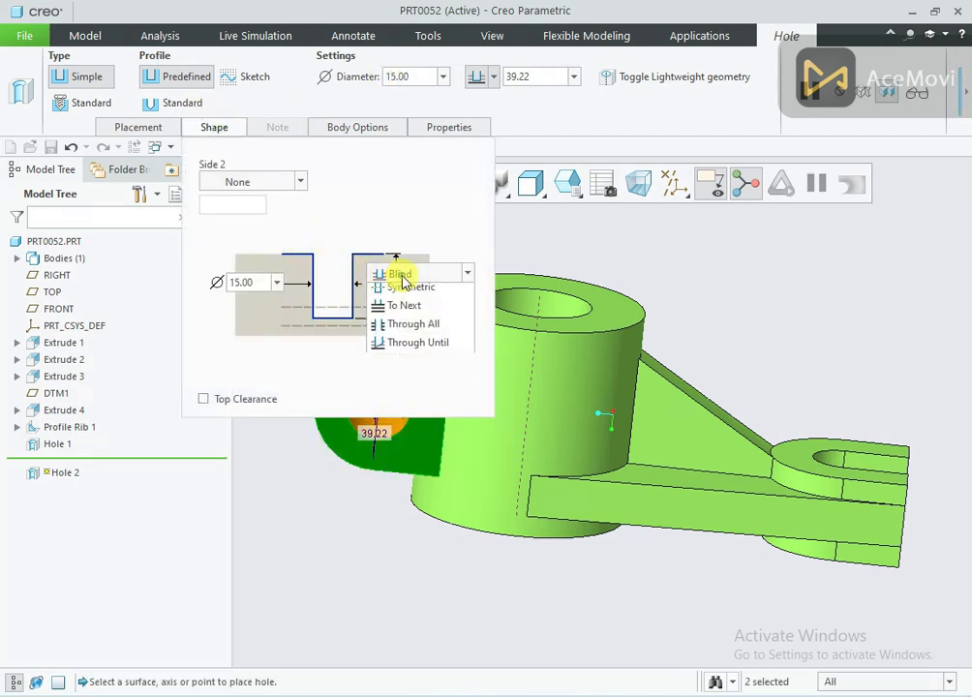
click(404, 350)
middle_drag(682, 283, 707, 304)
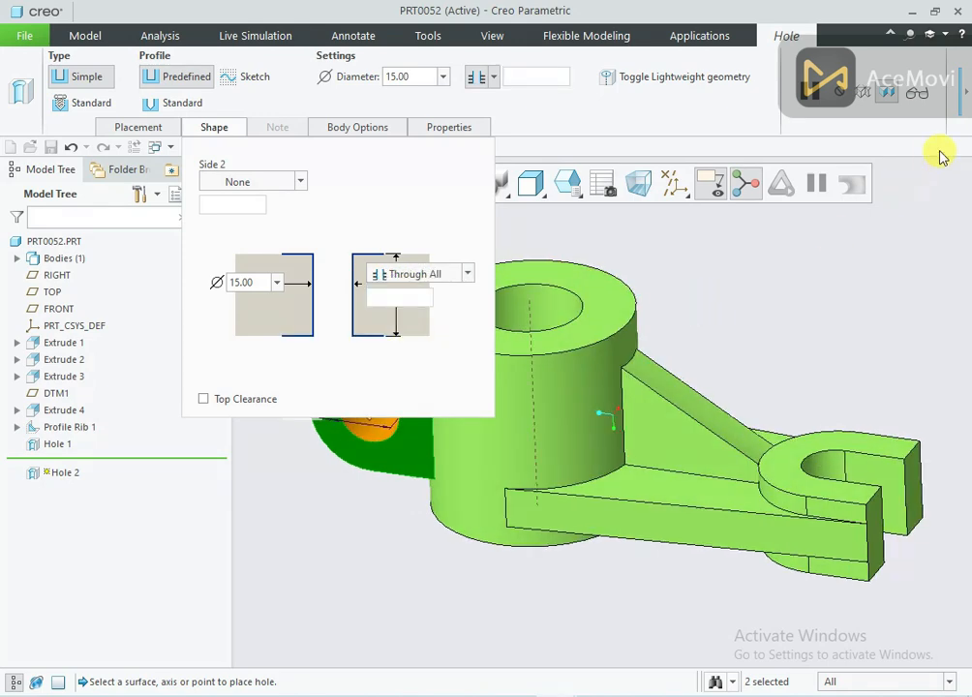
click(965, 113)
click(626, 92)
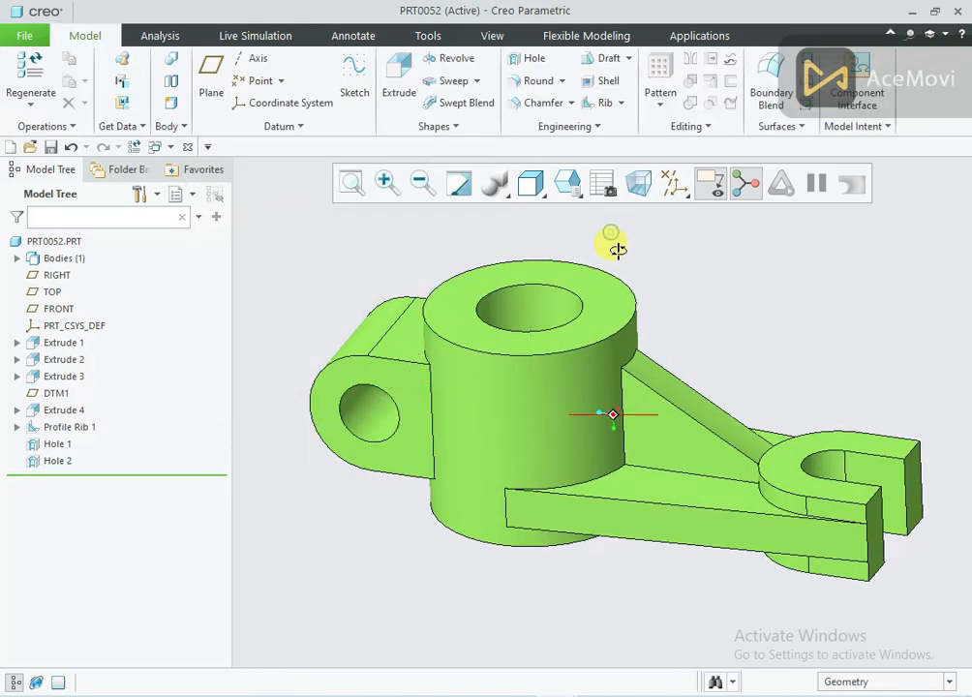
middle_drag(614, 244, 630, 260)
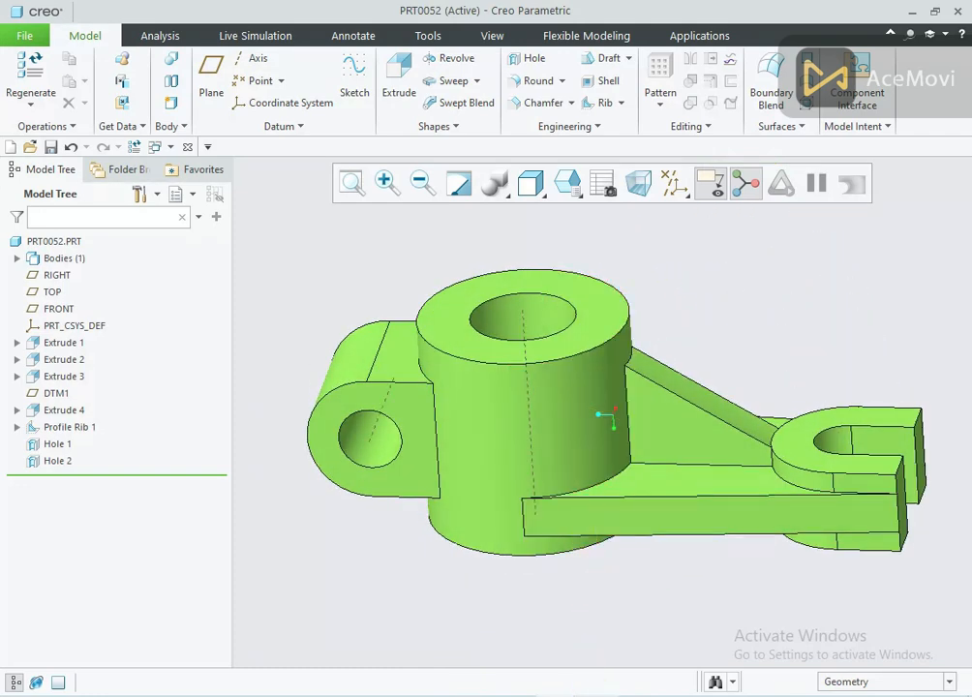
Check the slot width in the reference drawing and start an extrude sketch on the cylinder's top face.
key(alt+Tab)
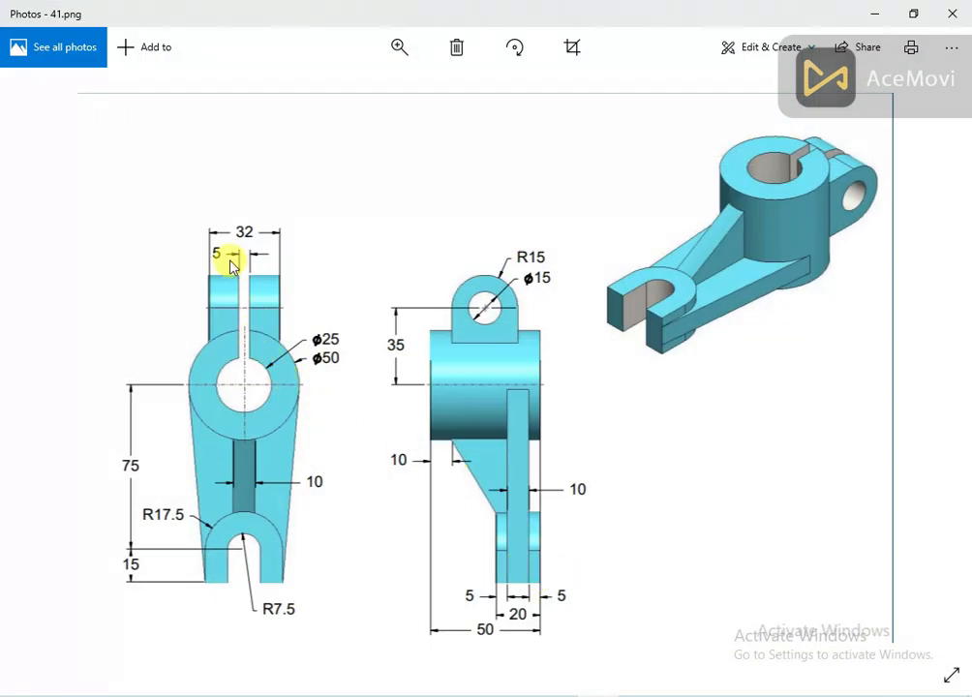
key(alt+Tab)
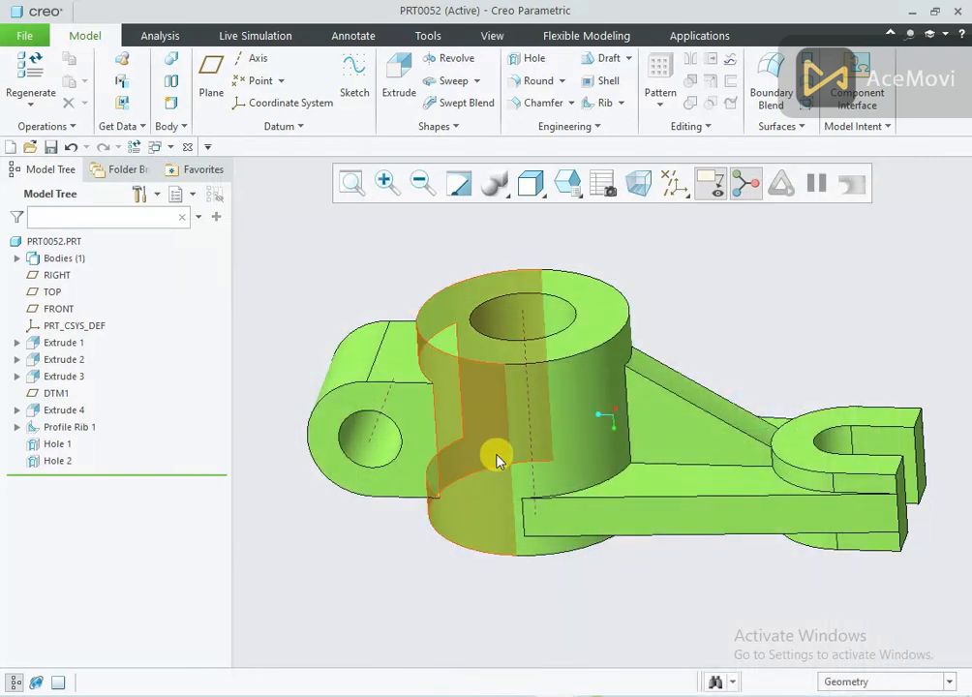
click(432, 314)
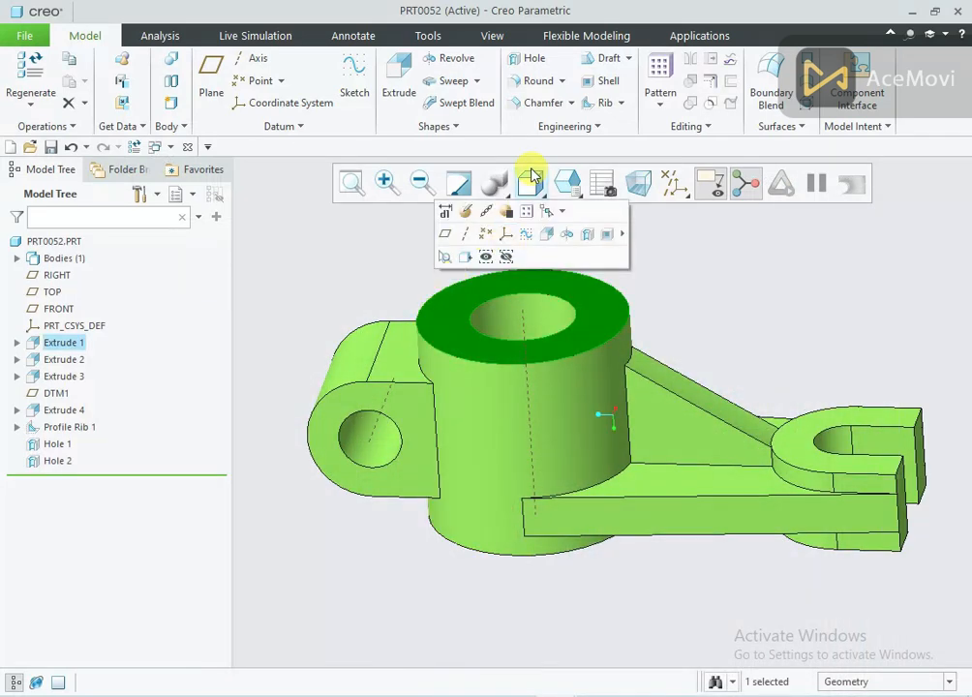
click(398, 83)
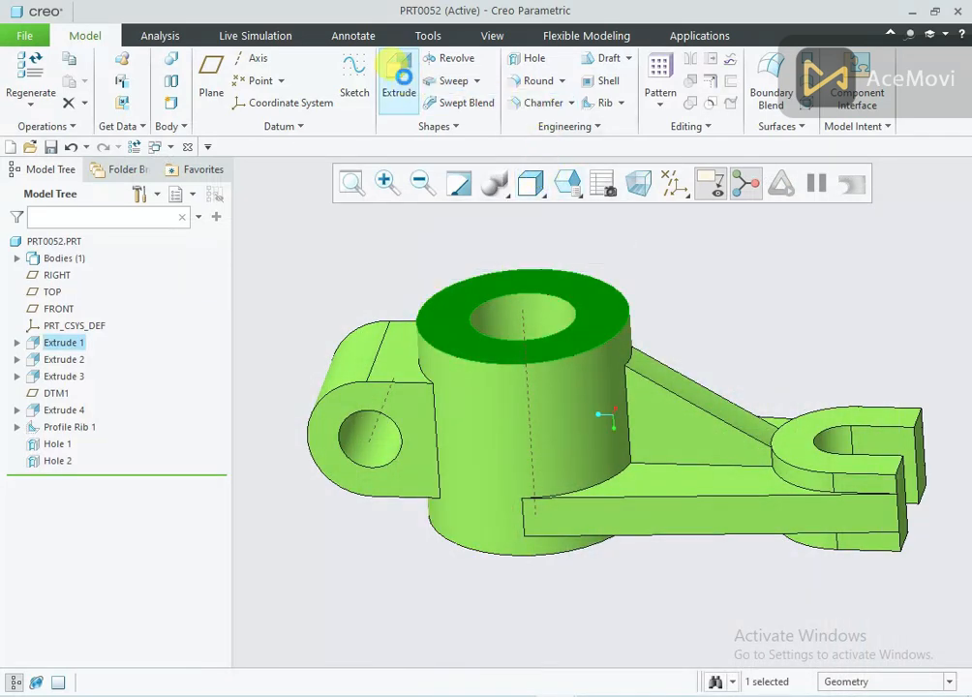
click(651, 185)
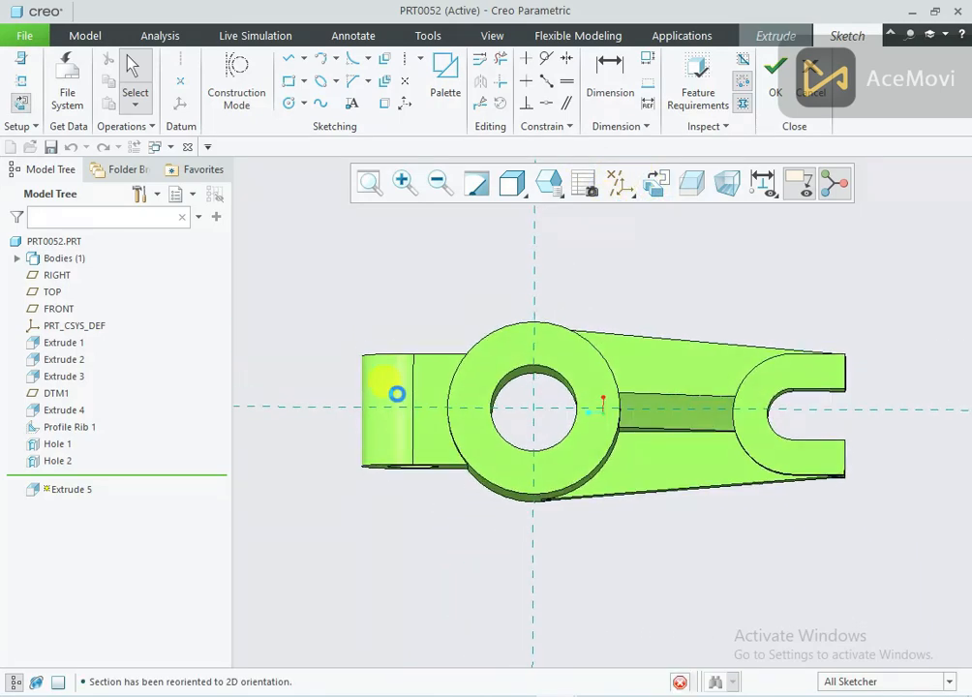
Sketch a rectangle about 49 by 6 mm running from inside the bore across the lug to beyond its outer end.
right_click(330, 235)
click(389, 263)
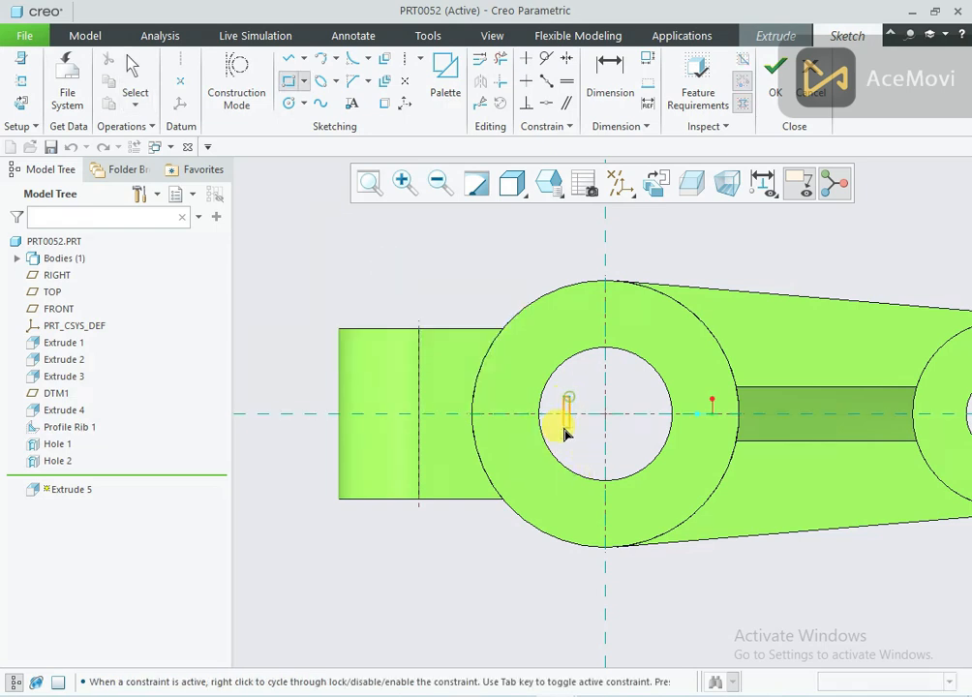
middle_click(295, 350)
scroll(295, 370, down, 1)
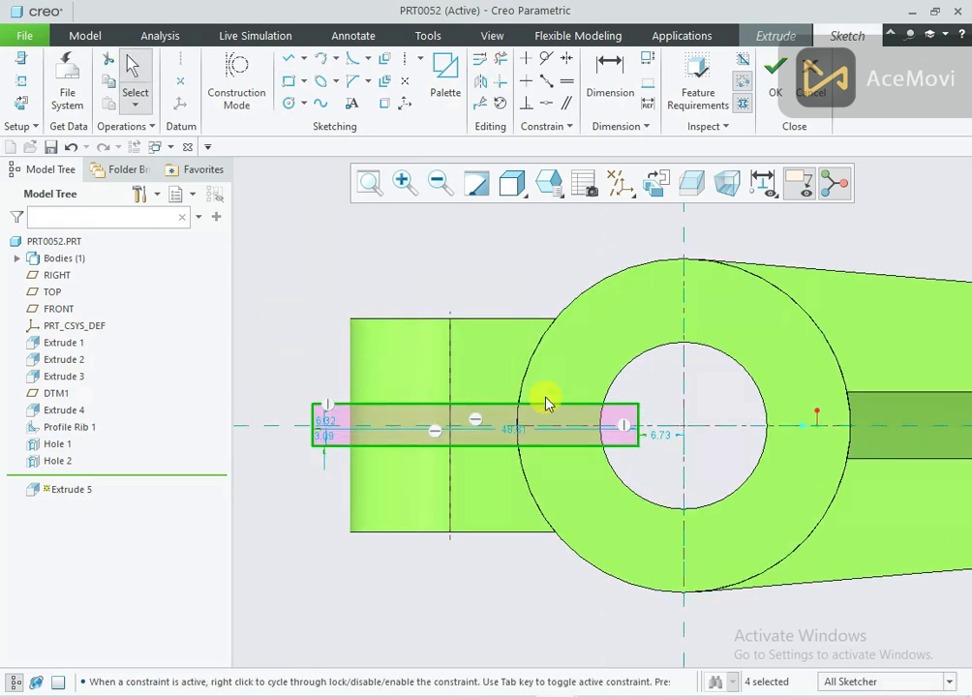
Constrain the rectangle's two corners inside the bore to be symmetric about the horizontal reference line.
click(569, 60)
click(639, 406)
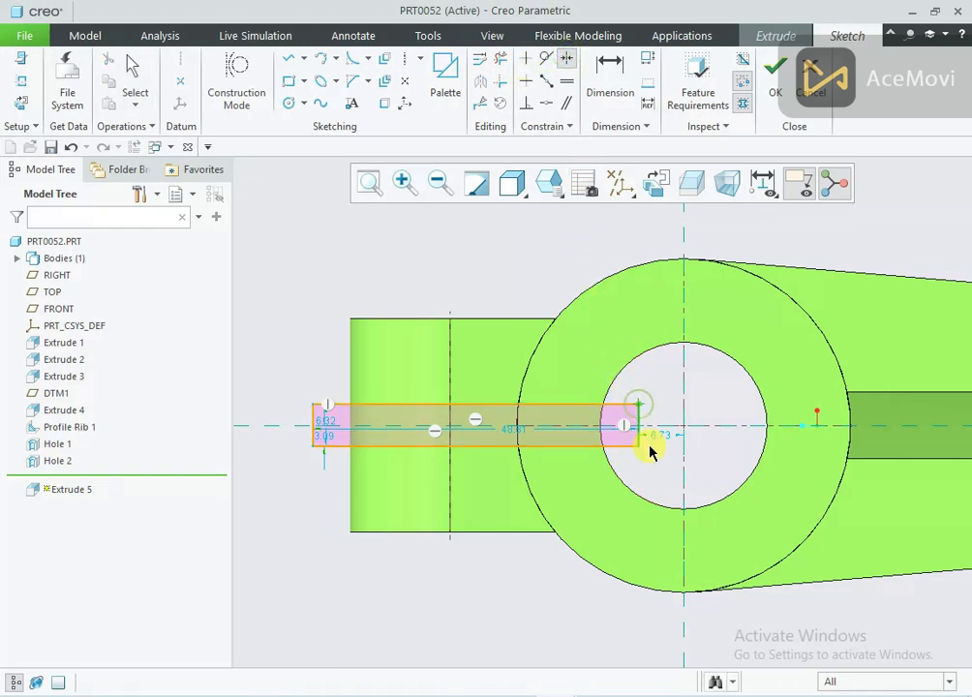
click(637, 446)
click(649, 426)
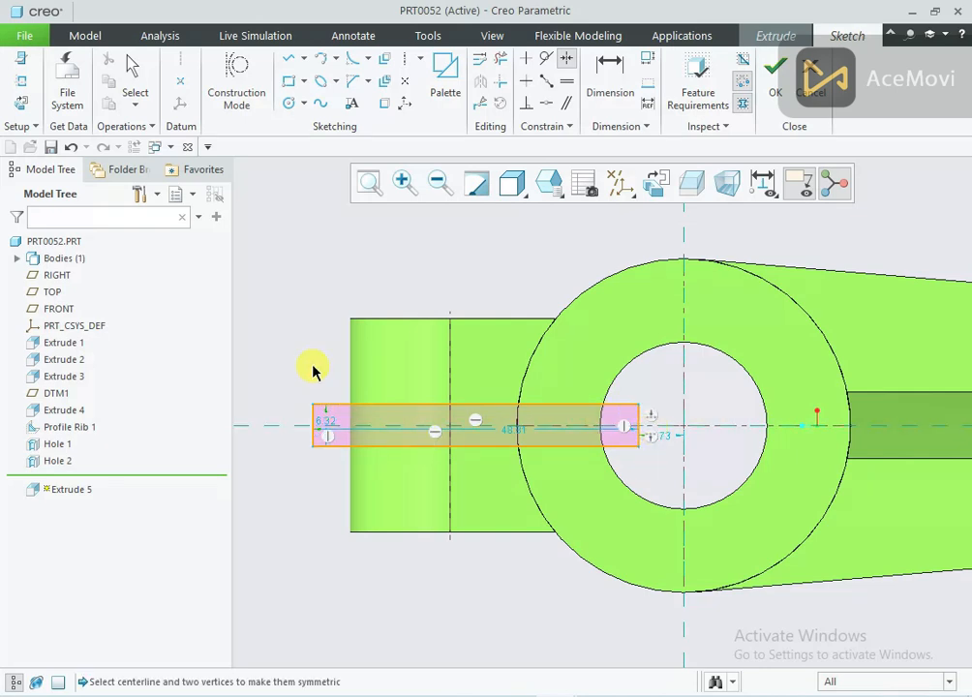
middle_click(334, 237)
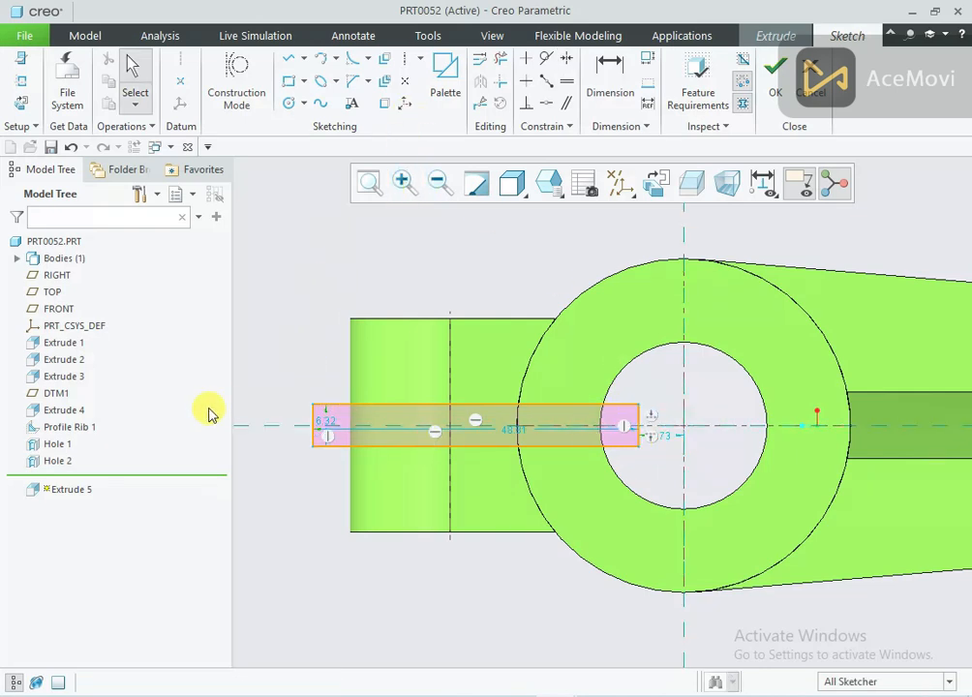
Set the slot rectangle's width to 5 mm.
drag(327, 430, 289, 423)
double_click(291, 422)
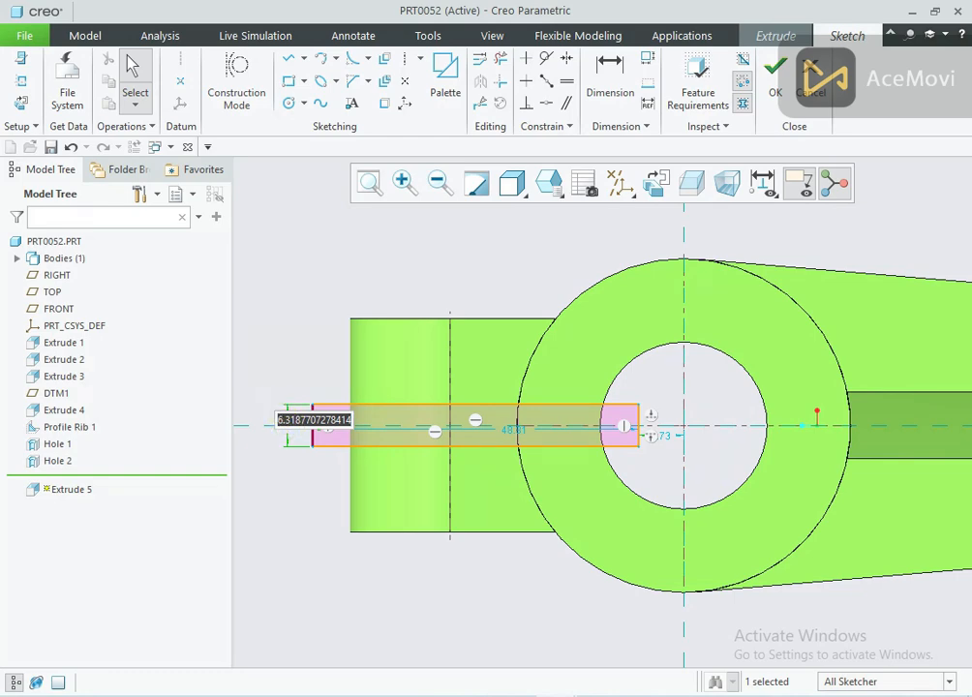
text(5)
key(Return)
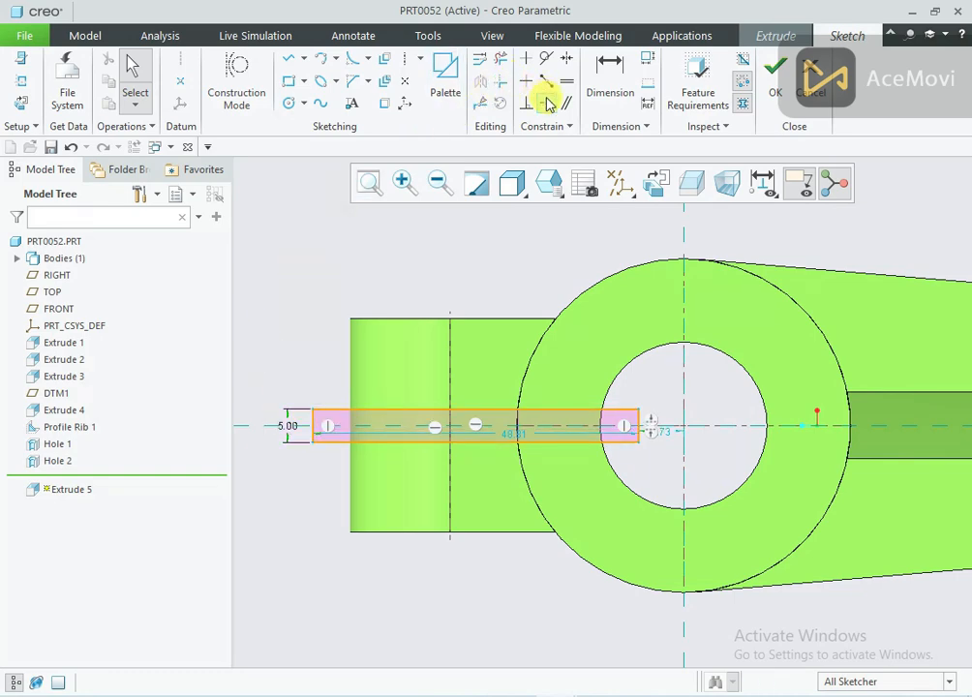
Make the rectangle's inner corner coincident with the bore circle and its outer corner coincident with the lug's outer edge.
click(548, 102)
click(638, 417)
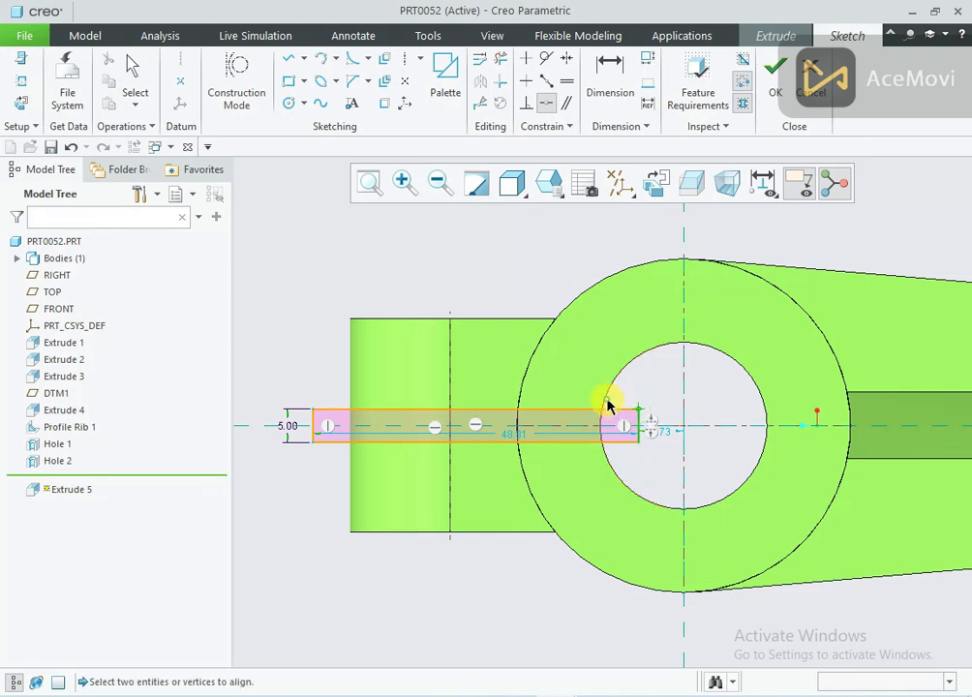
click(610, 402)
click(312, 410)
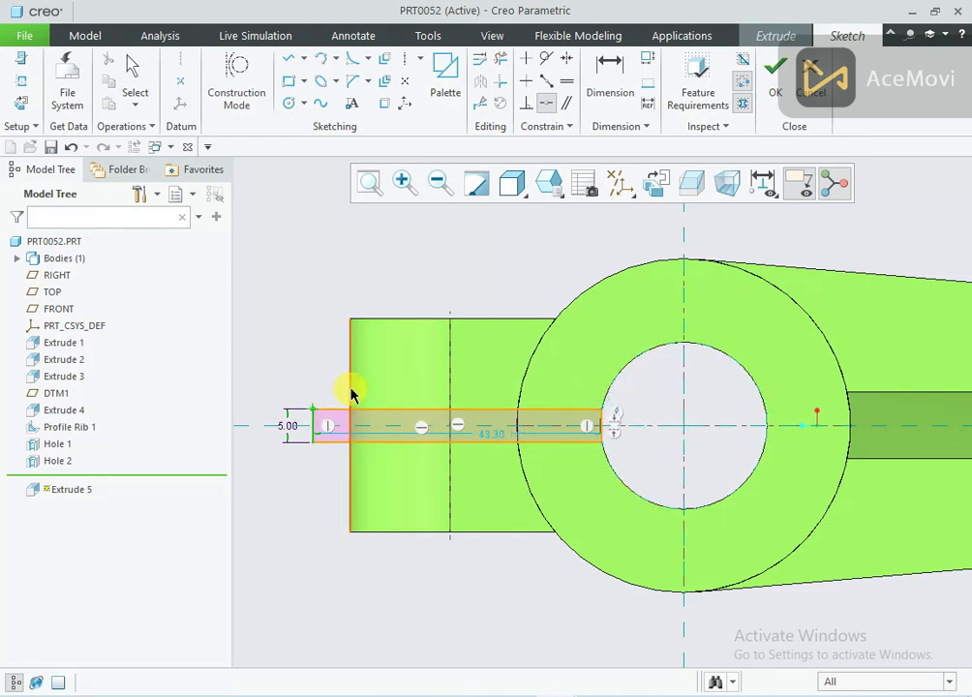
click(351, 394)
Finish the sketch and extrude it Through All downward into the cylinder and lug, removing material to cut the clamping slot.
click(770, 80)
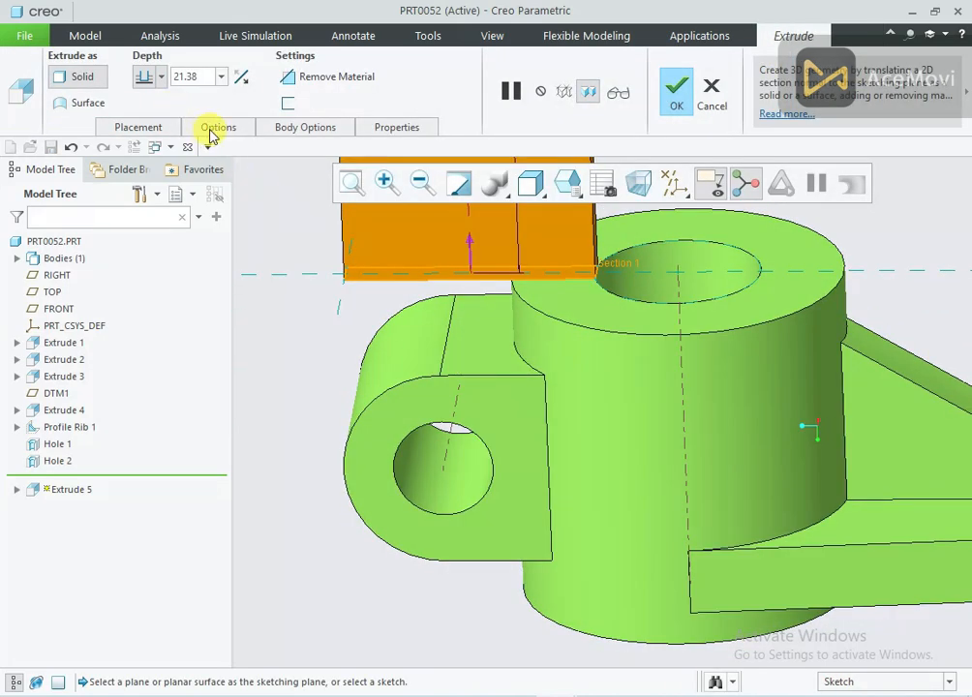
click(213, 130)
click(304, 194)
click(289, 269)
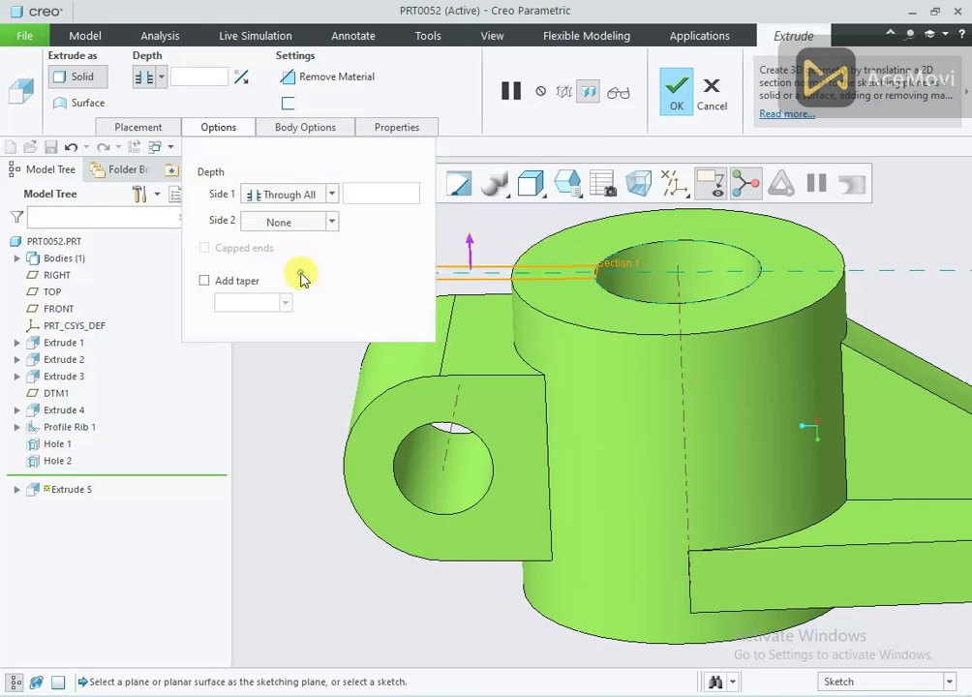
click(455, 274)
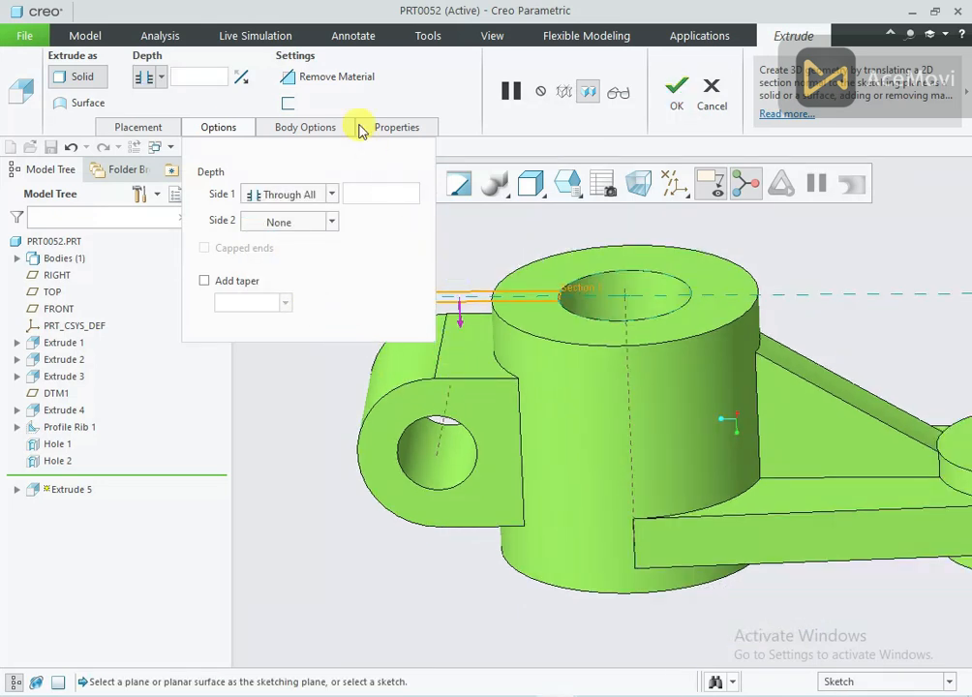
click(327, 77)
click(670, 97)
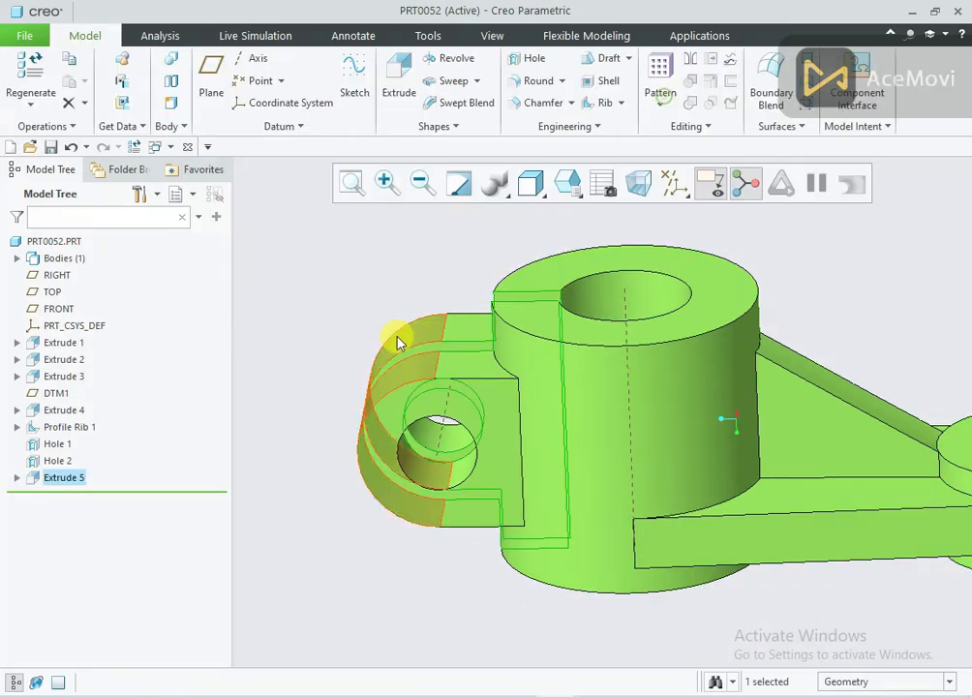
middle_drag(397, 336, 300, 390)
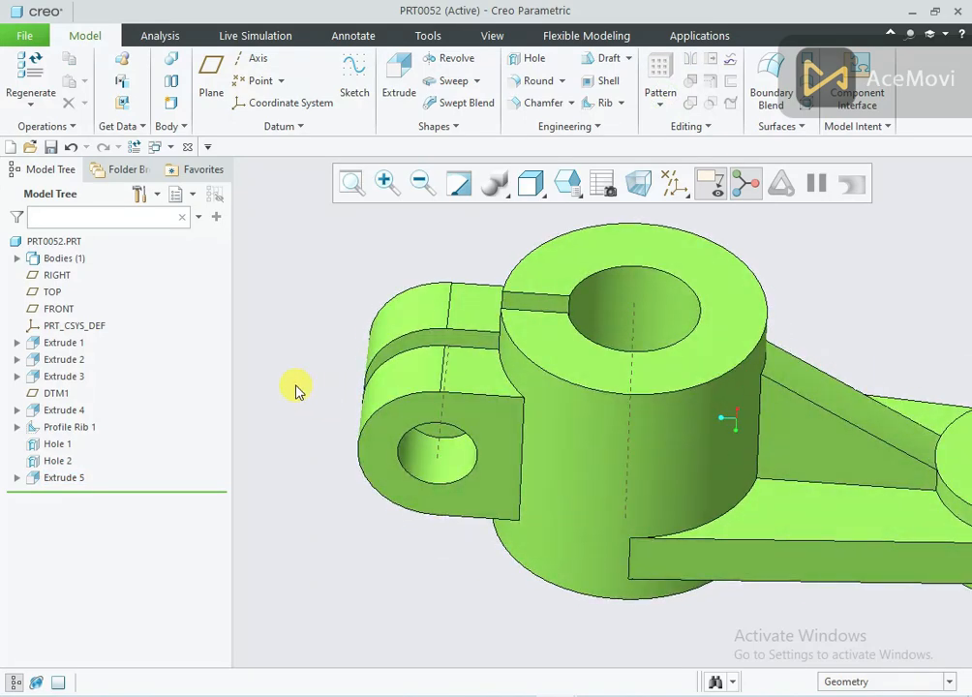
scroll(299, 389, up, 2)
middle_drag(607, 413, 440, 419)
scroll(602, 365, down, 1)
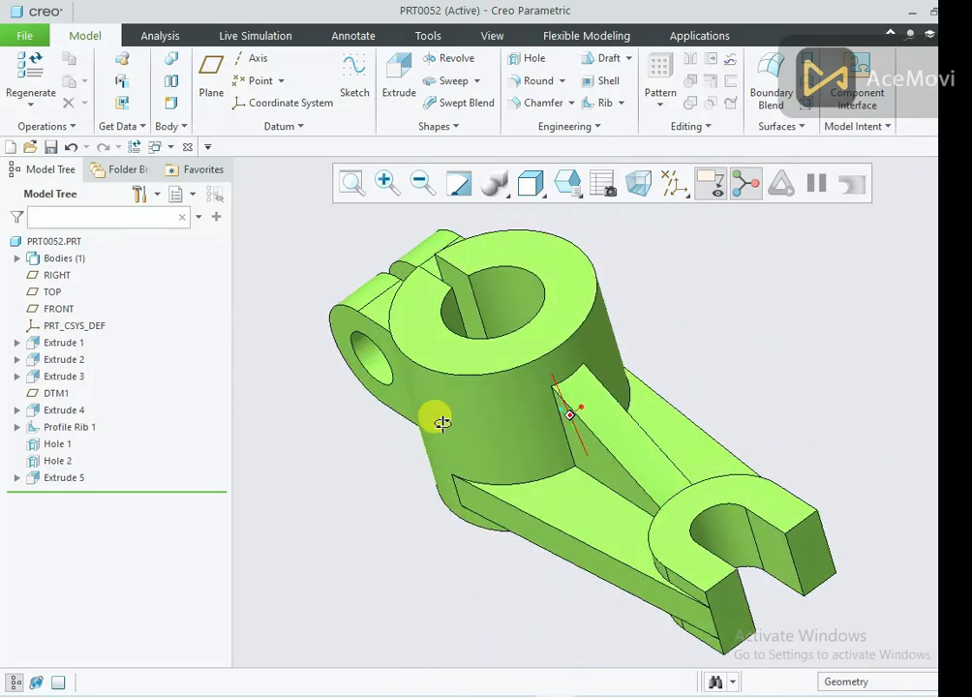